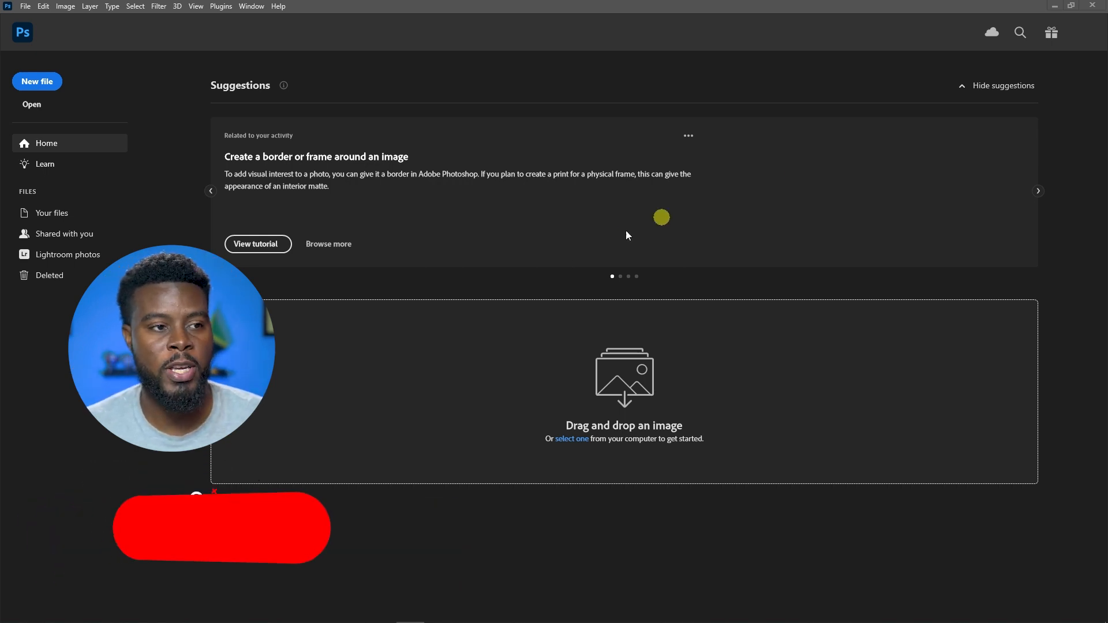
Create a new portrait document 6 inches wide and 8 inches high at 300 pixels/inch, in RGB with a white background
{"action": "left_click", "coordinate": [53, 88]}
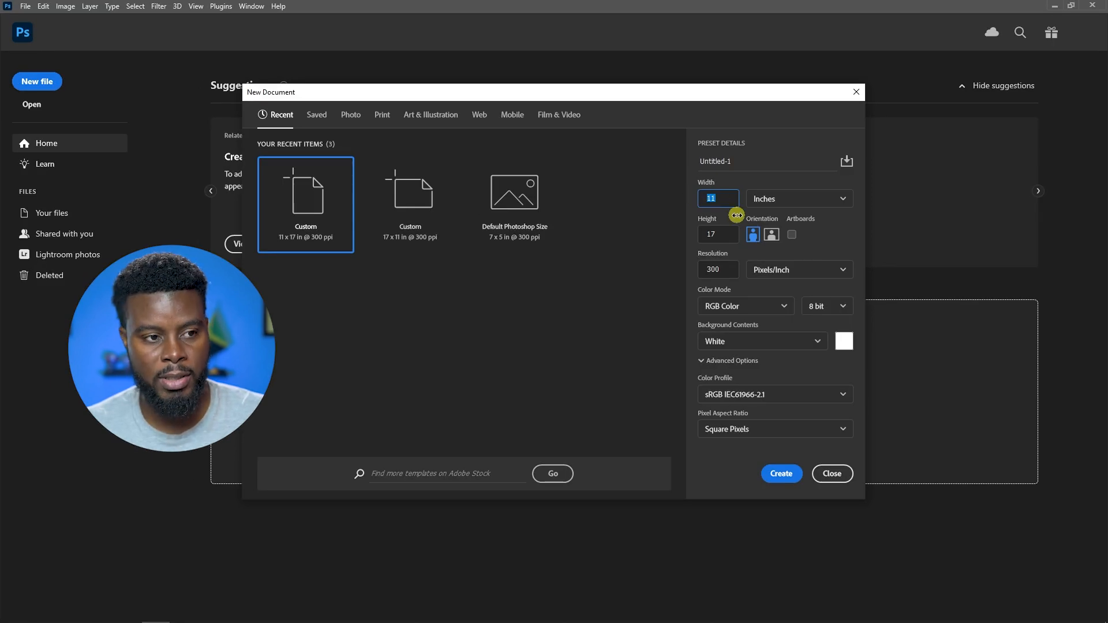
{"action": "left_click_drag", "start_coordinate": [724, 236], "coordinate": [708, 237]}
{"action": "type", "text": "8"}
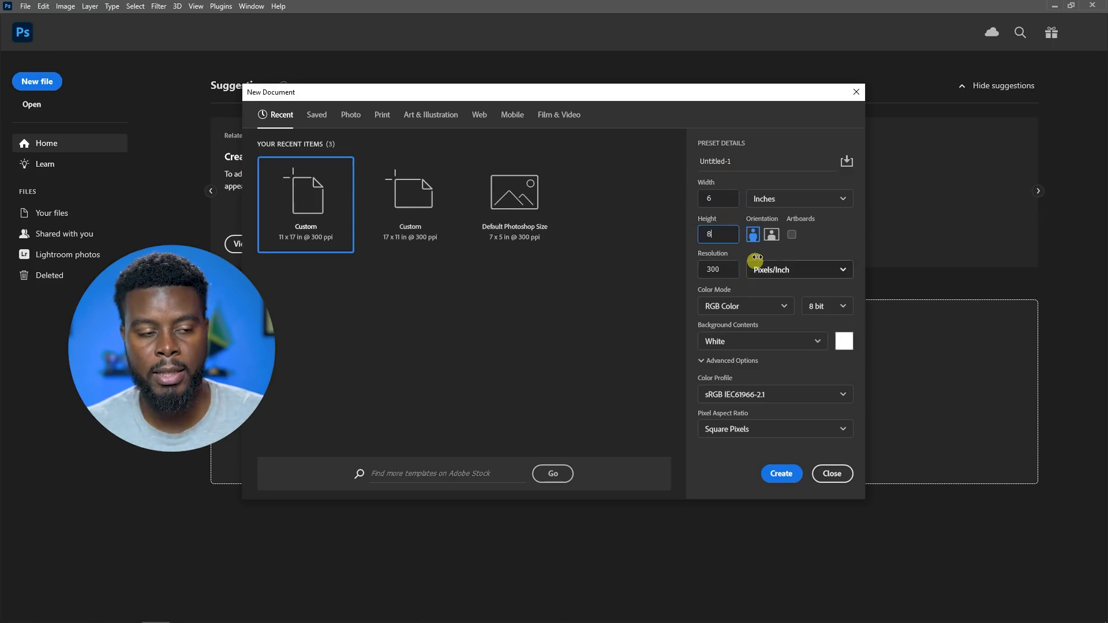
{"action": "left_click", "coordinate": [834, 200]}
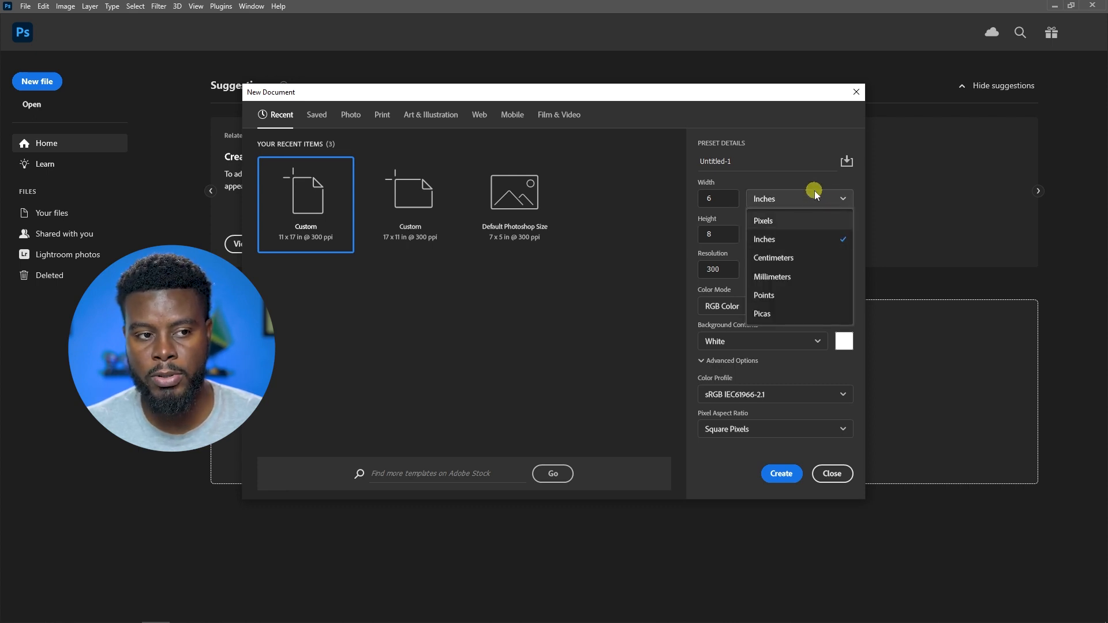
{"action": "left_click", "coordinate": [834, 200]}
{"action": "left_click", "coordinate": [834, 200]}
{"action": "left_click", "coordinate": [819, 193]}
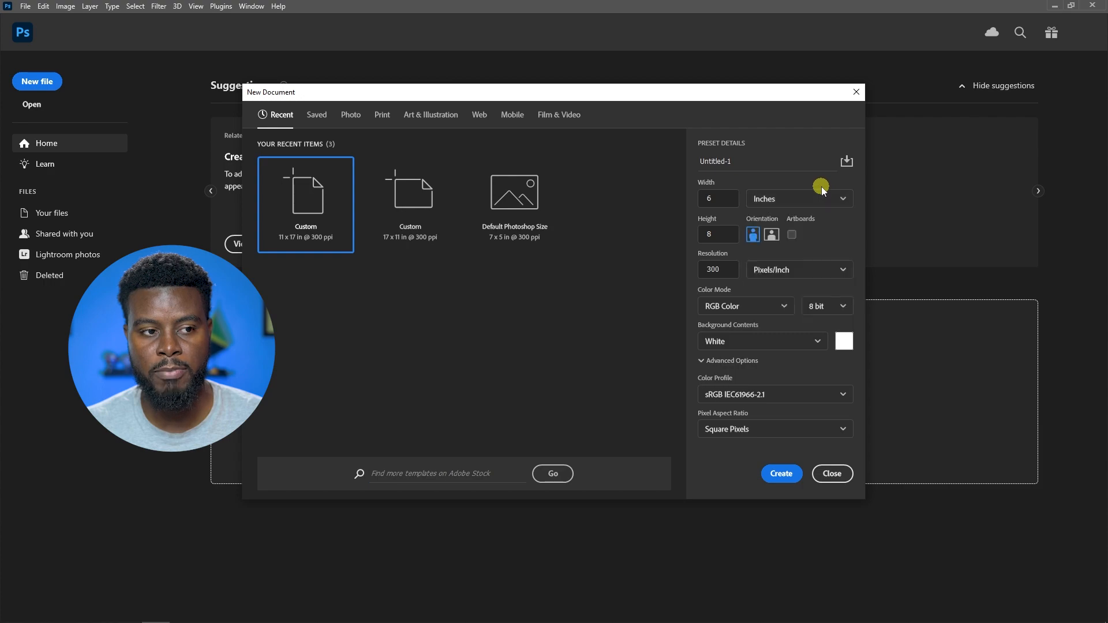
{"action": "left_click", "coordinate": [782, 474]}
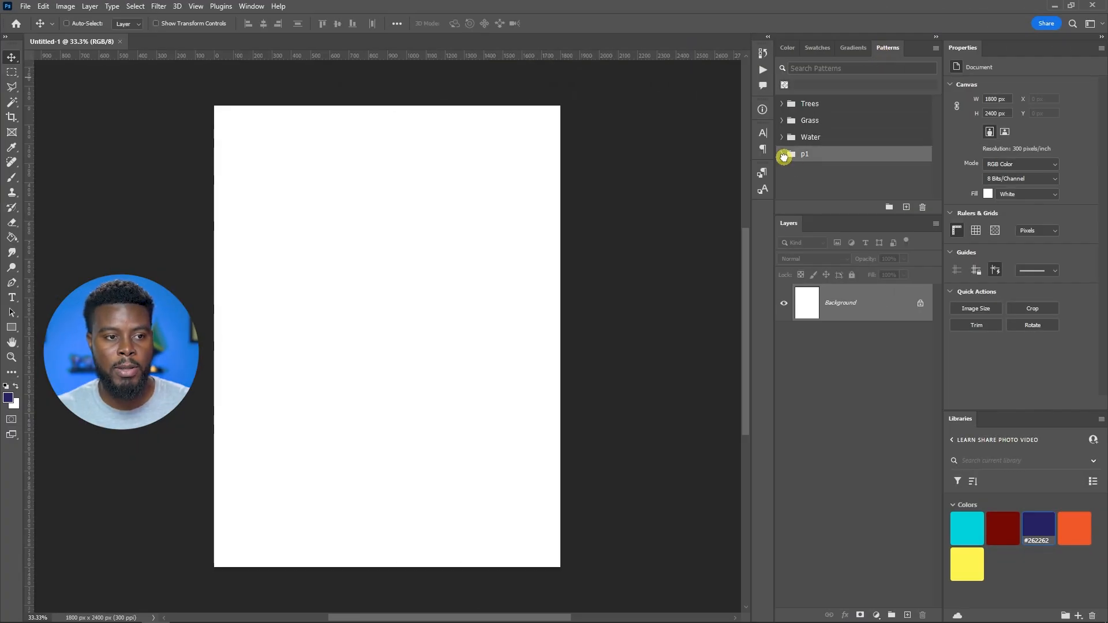
Fill the page with the large orange flower pattern from the p1 pattern group and shift the pattern's position on the page
{"action": "left_click", "coordinate": [782, 154]}
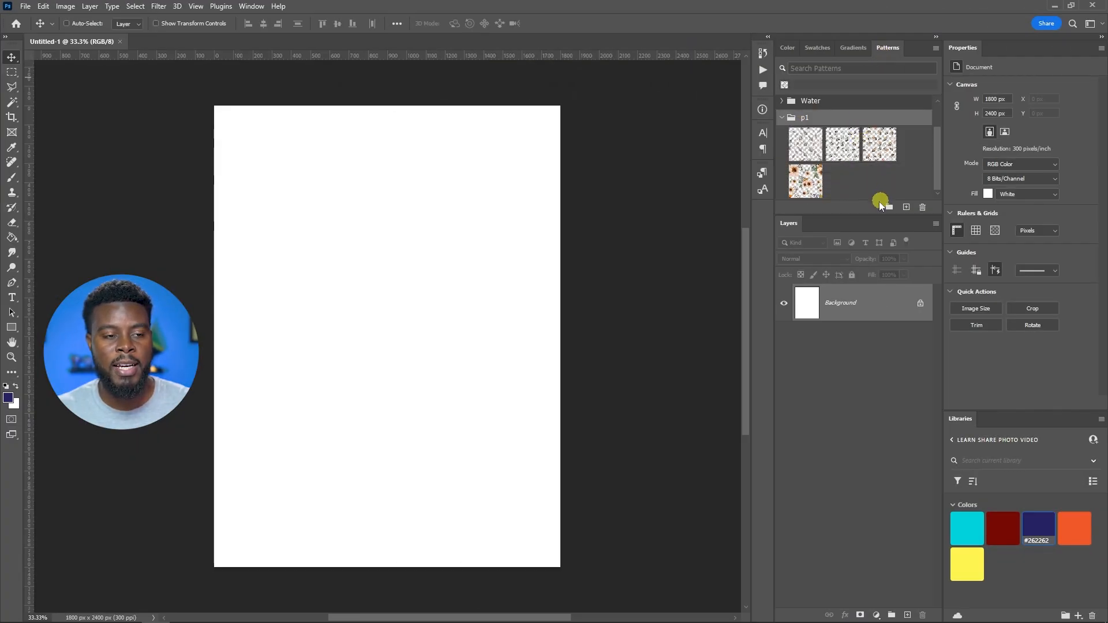
{"action": "scroll", "coordinate": [881, 201], "scroll_direction": "down", "scroll_amount": 1}
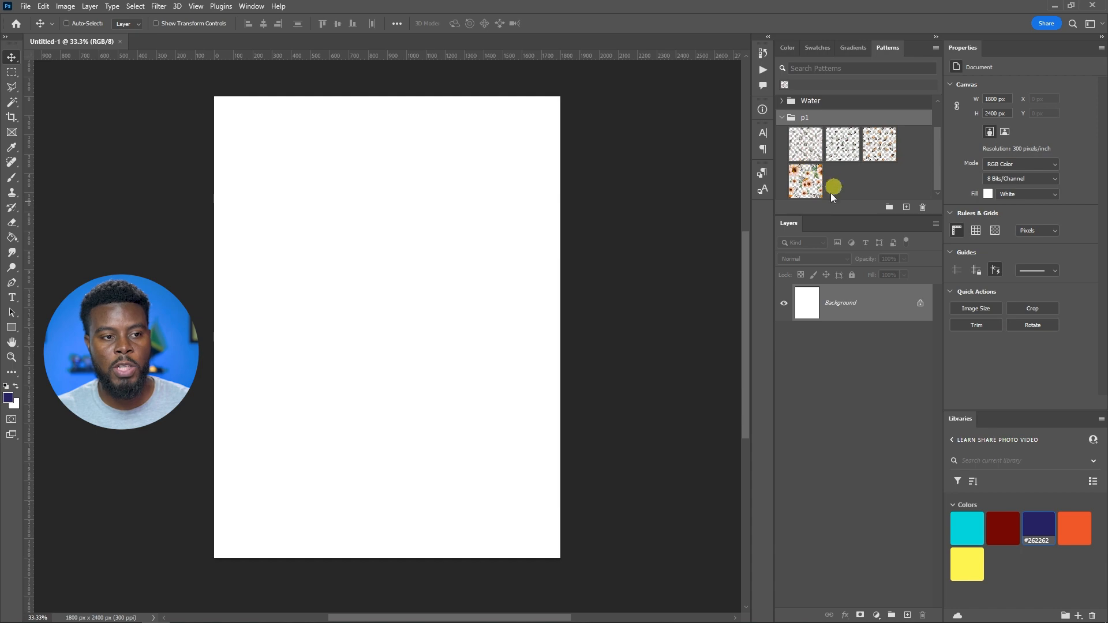
{"action": "left_click_drag", "start_coordinate": [816, 179], "coordinate": [417, 305]}
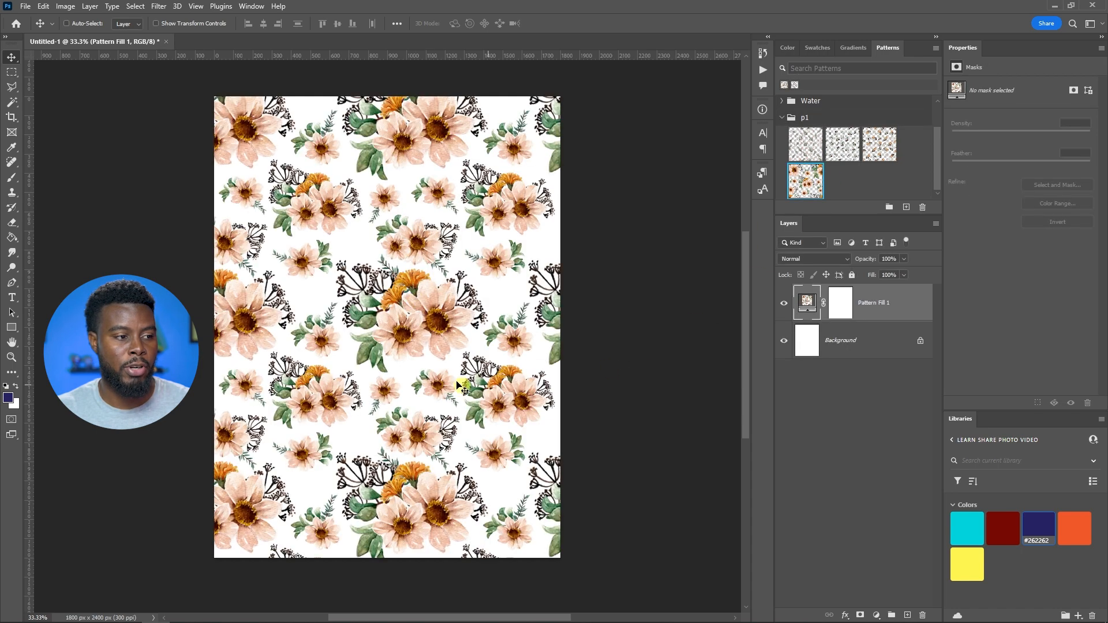
{"action": "left_click_drag", "start_coordinate": [465, 277], "coordinate": [378, 296]}
{"action": "scroll", "coordinate": [378, 304], "scroll_direction": "up", "scroll_amount": 1}
{"action": "scroll", "coordinate": [378, 305], "scroll_direction": "down", "scroll_amount": 1}
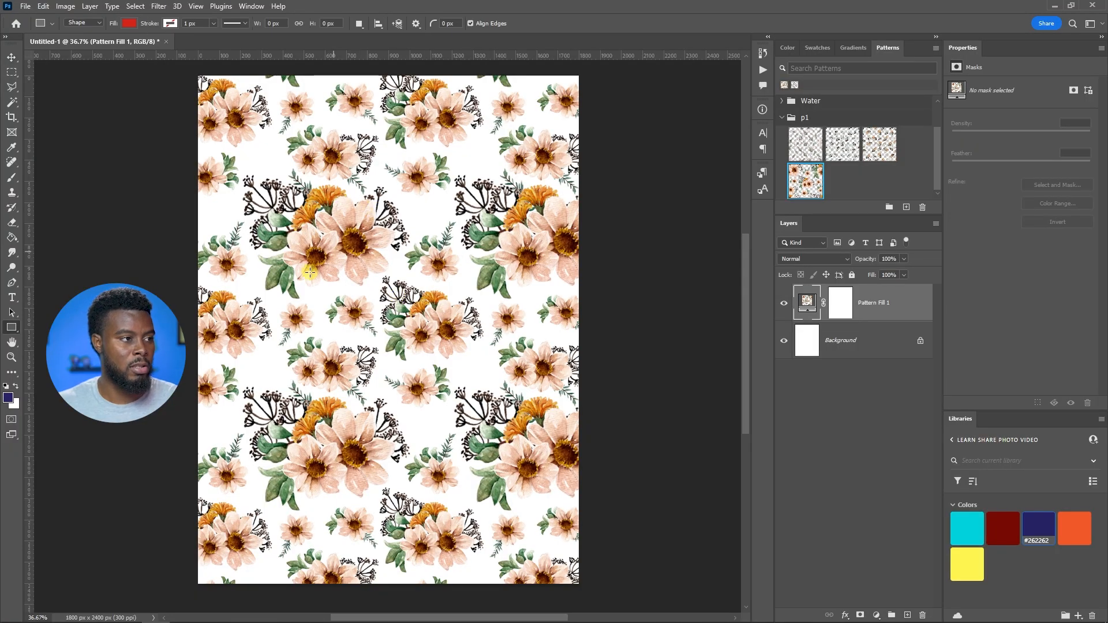
Draw a rectangle about 1309 × 1979 px over the pattern and set its width to 6 inches
{"action": "left_click_drag", "start_coordinate": [254, 122], "coordinate": [530, 541]}
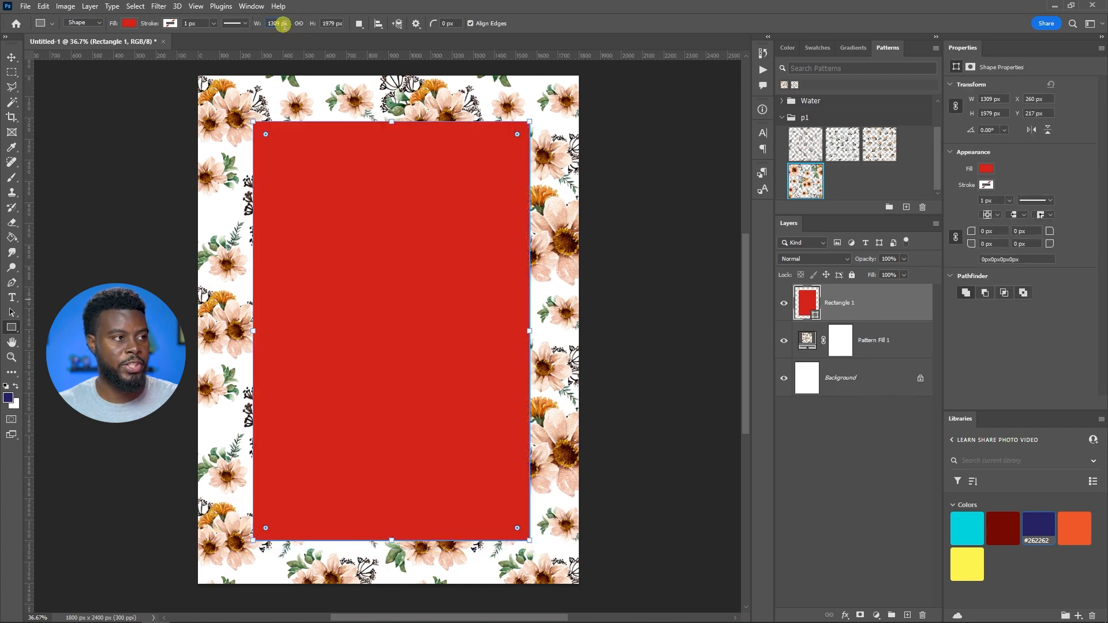
{"action": "right_click", "coordinate": [284, 25]}
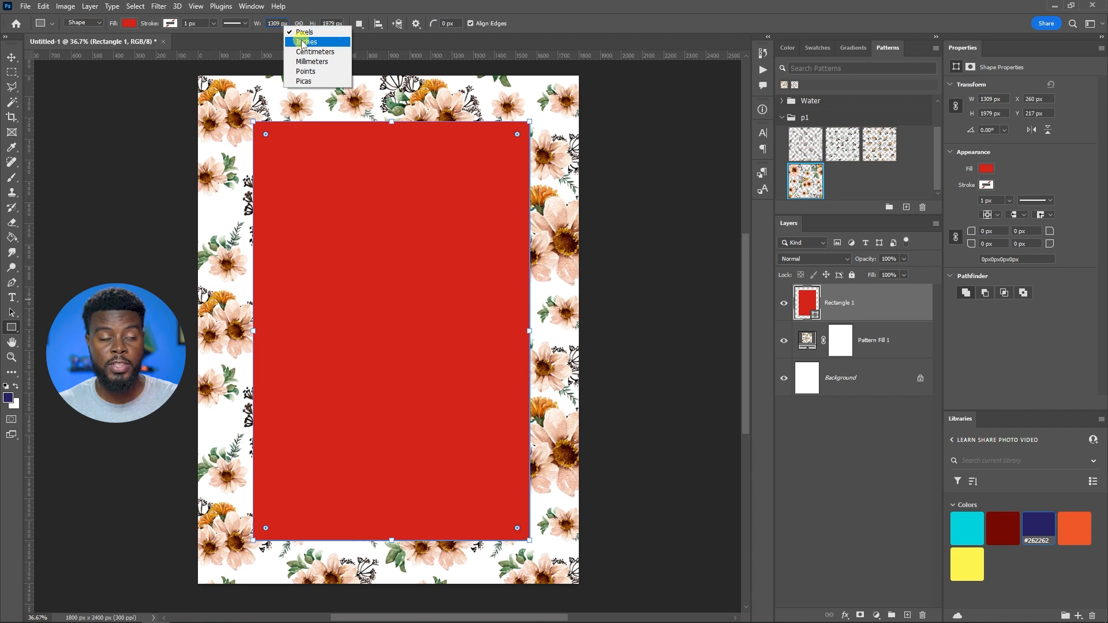
{"action": "left_click", "coordinate": [302, 42]}
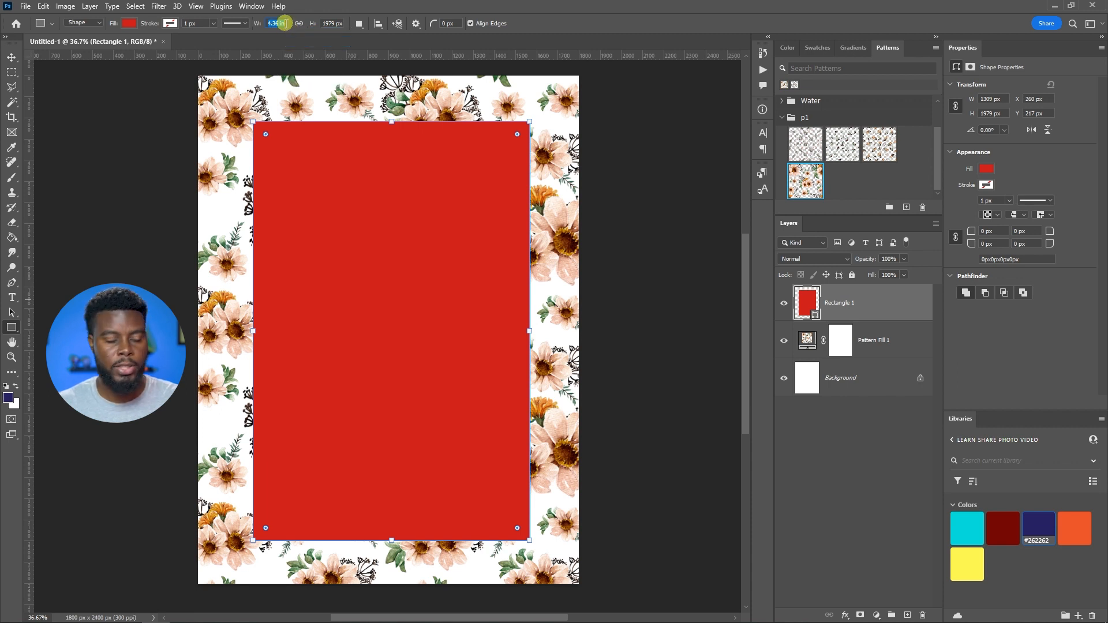
{"action": "type", "text": "6"}
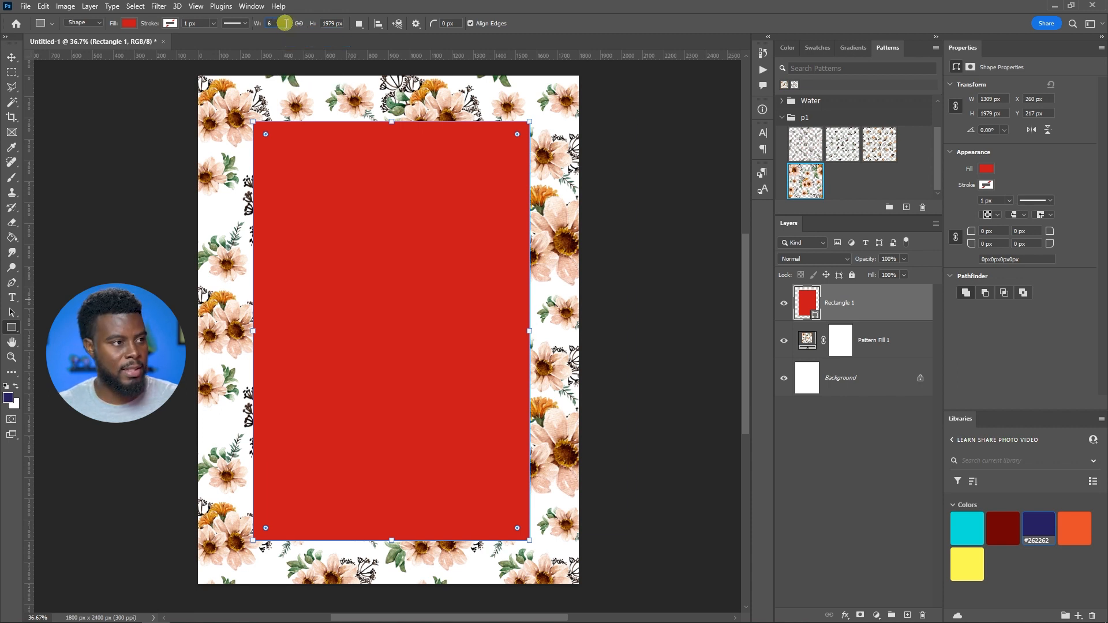
{"action": "key", "text": "Tab"}
{"action": "key", "text": "Tab"}
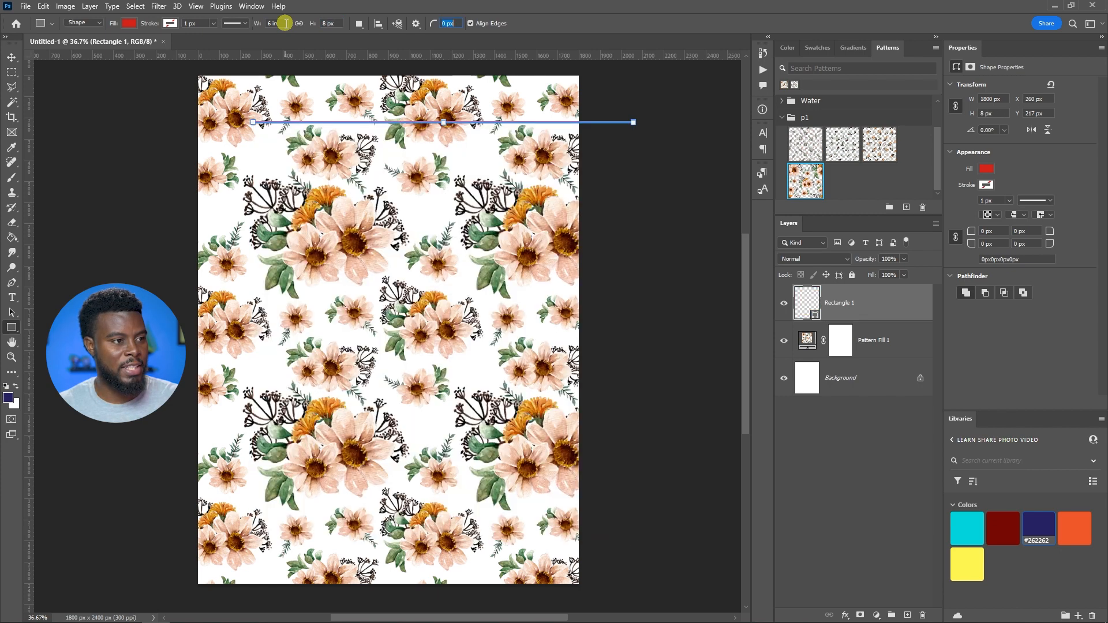
Switch the rectangle's height unit to inches and set the height to 8 inches
{"action": "right_click", "coordinate": [329, 23]}
{"action": "left_click", "coordinate": [342, 38]}
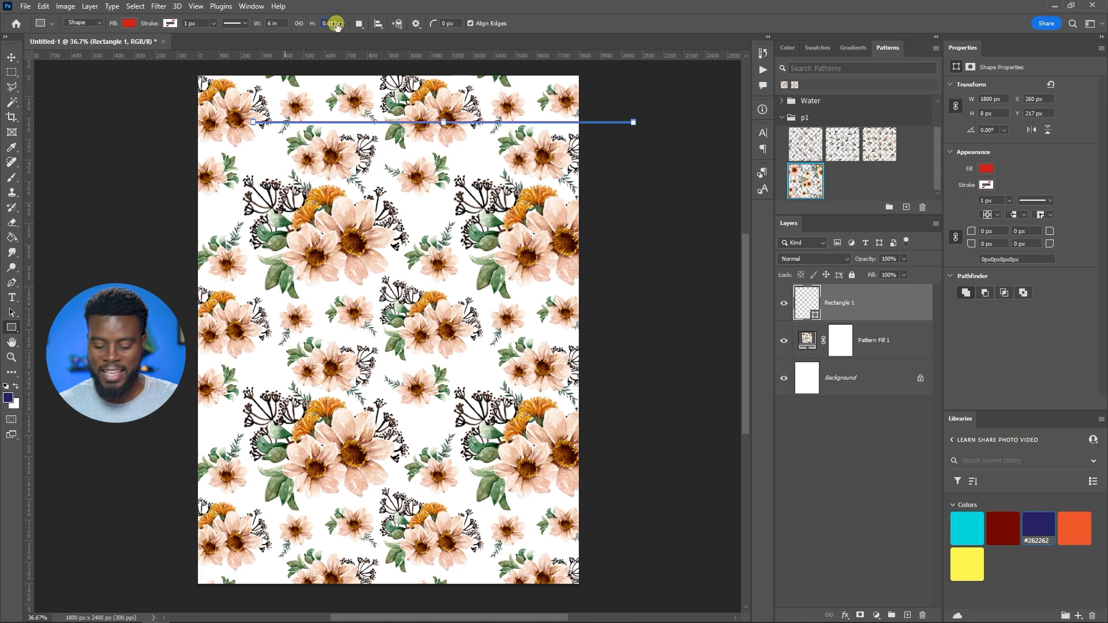
{"action": "type", "text": "8"}
{"action": "key", "text": "Tab"}
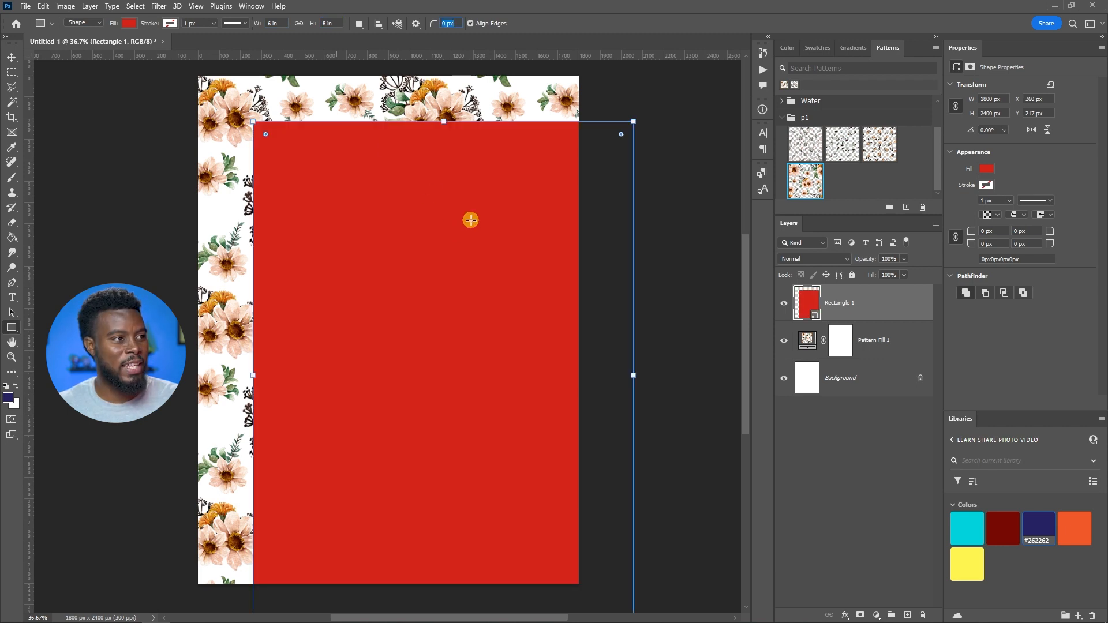
{"action": "left_click", "coordinate": [471, 219]}
{"action": "key", "text": "Escape"}
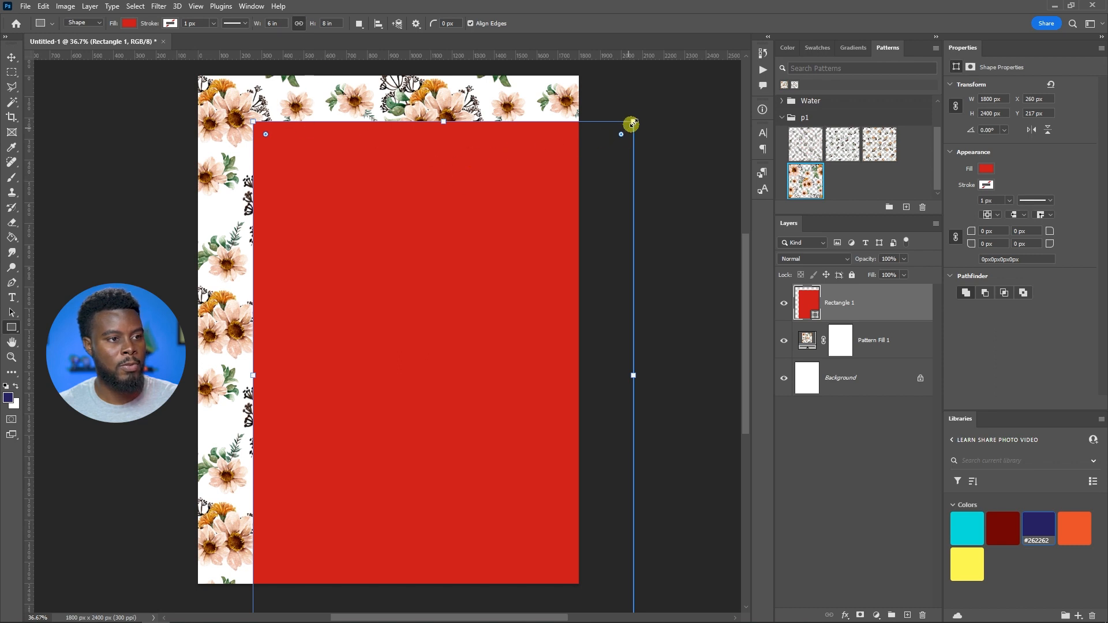
{"action": "left_click_drag", "start_coordinate": [529, 206], "coordinate": [525, 206]}
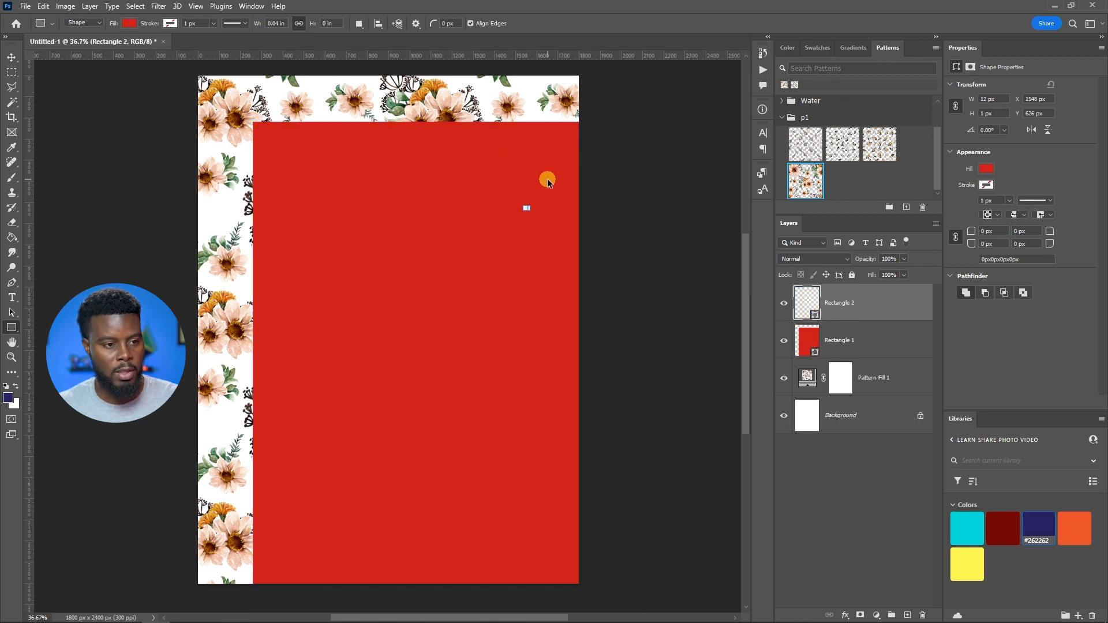
{"action": "key", "text": "ctrl+z"}
Move the red rectangle so it exactly covers the page, and scale it about its centre to about 75%
{"action": "key", "text": "v"}
{"action": "left_click_drag", "start_coordinate": [460, 290], "coordinate": [415, 245]}
{"action": "key", "text": "ctrl+t"}
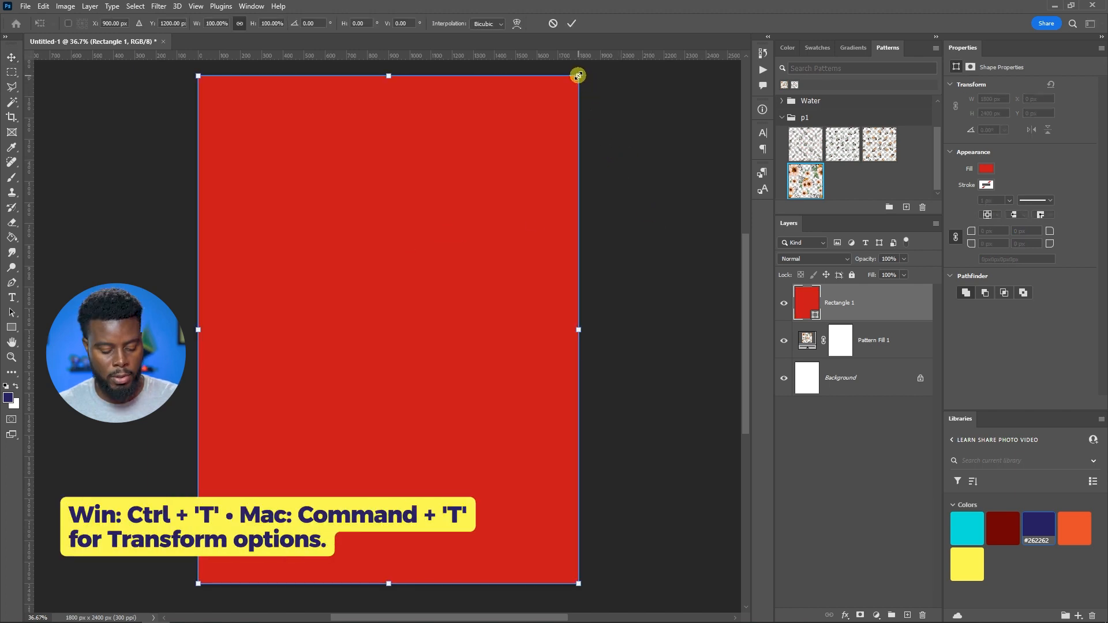
{"action": "left_click_drag", "start_coordinate": [578, 76], "coordinate": [517, 129]}
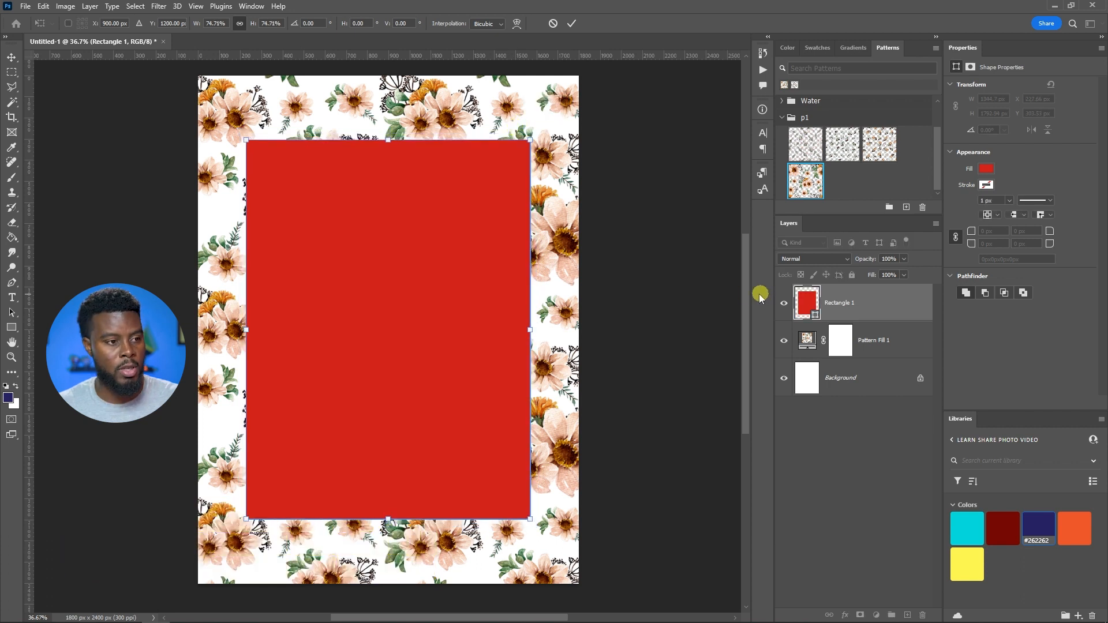
{"action": "left_click", "coordinate": [889, 338]}
{"action": "left_click", "coordinate": [855, 296]}
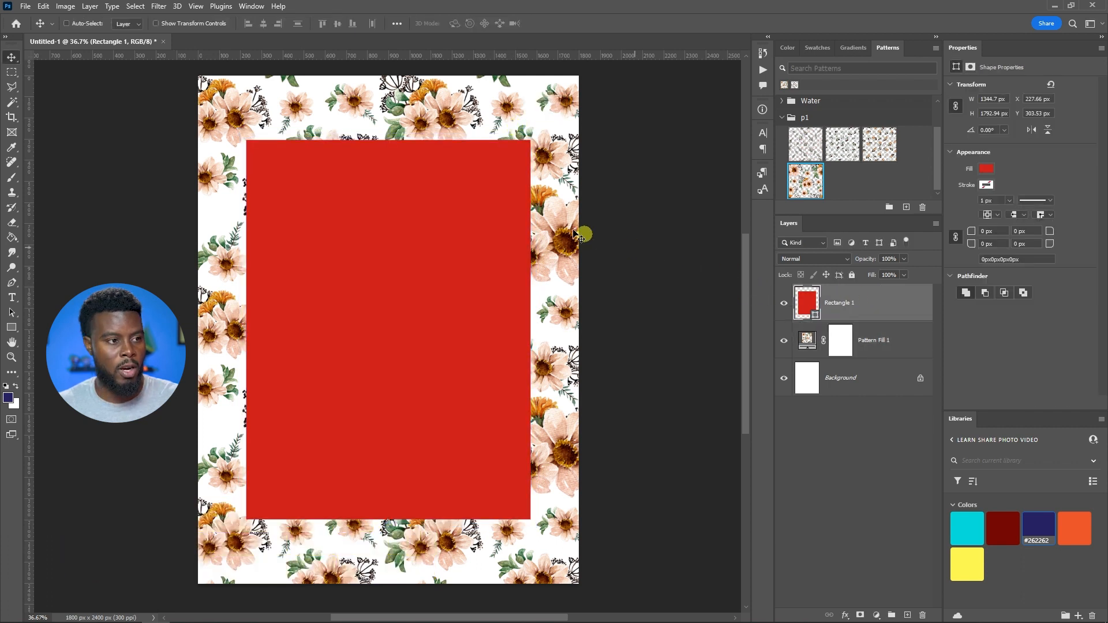
Try rounding all corners of the red rectangle to a radius of about 105 px, and undo the rounding
{"action": "key", "text": "u"}
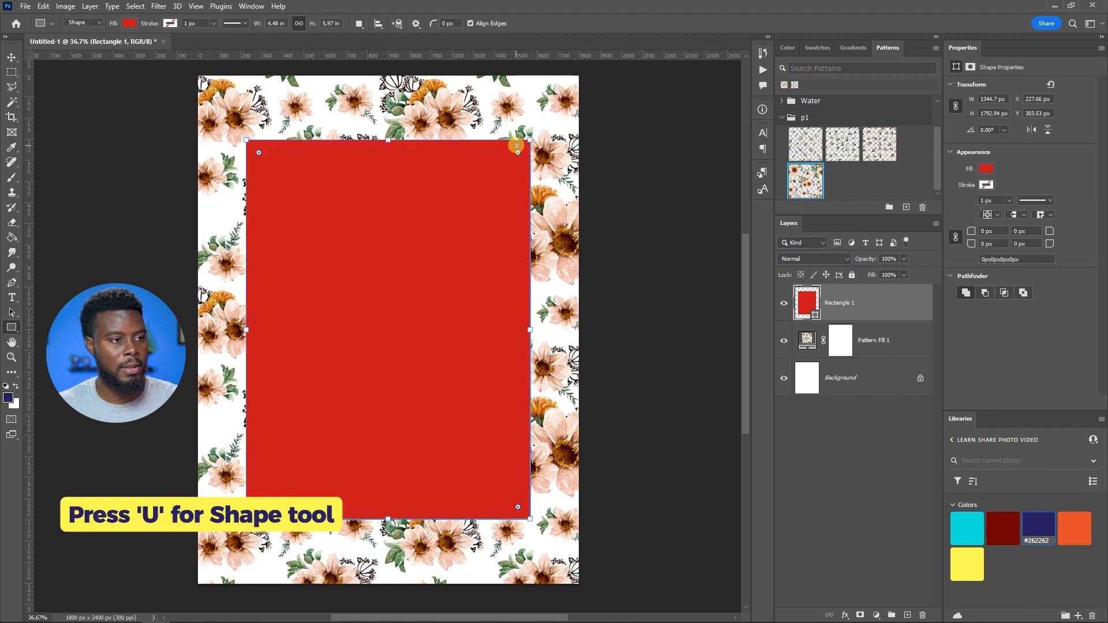
{"action": "scroll", "coordinate": [517, 146], "scroll_direction": "up", "scroll_amount": 5}
{"action": "left_click_drag", "start_coordinate": [525, 200], "coordinate": [492, 220]}
{"action": "scroll", "coordinate": [378, 222], "scroll_direction": "down", "scroll_amount": 3}
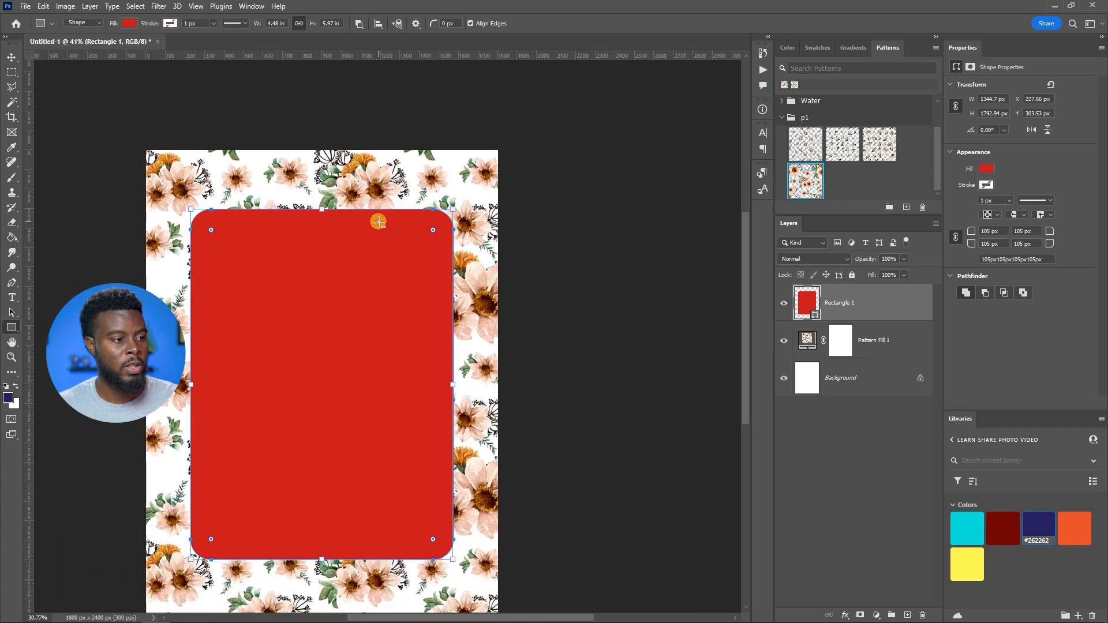
{"action": "scroll", "coordinate": [378, 221], "scroll_direction": "down", "scroll_amount": 1}
{"action": "key", "text": "v"}
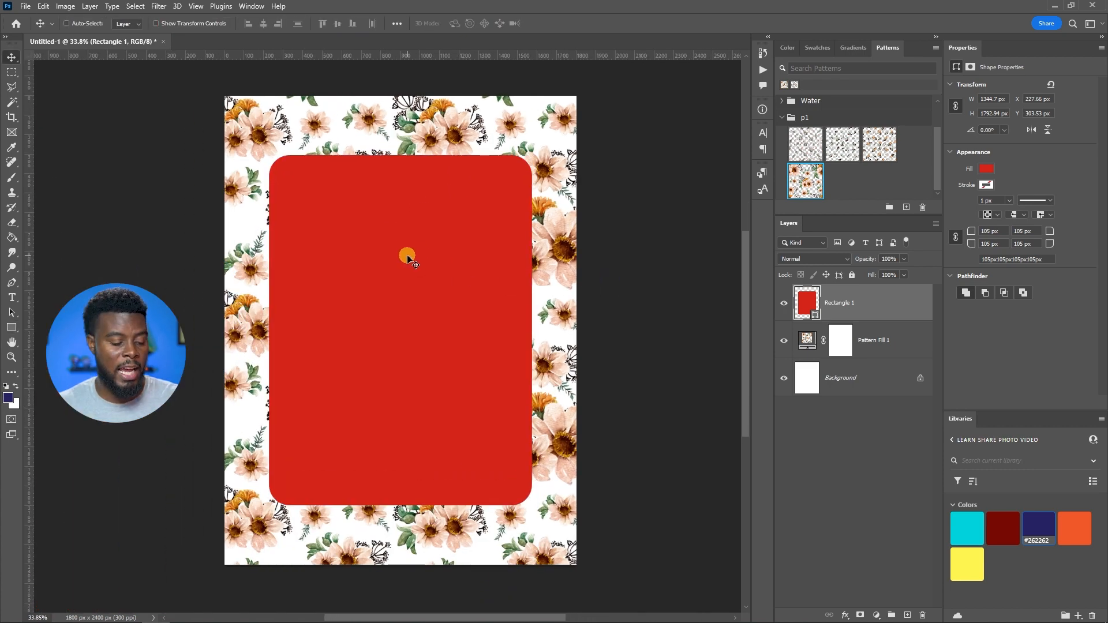
{"action": "key", "text": "ctrl+z"}
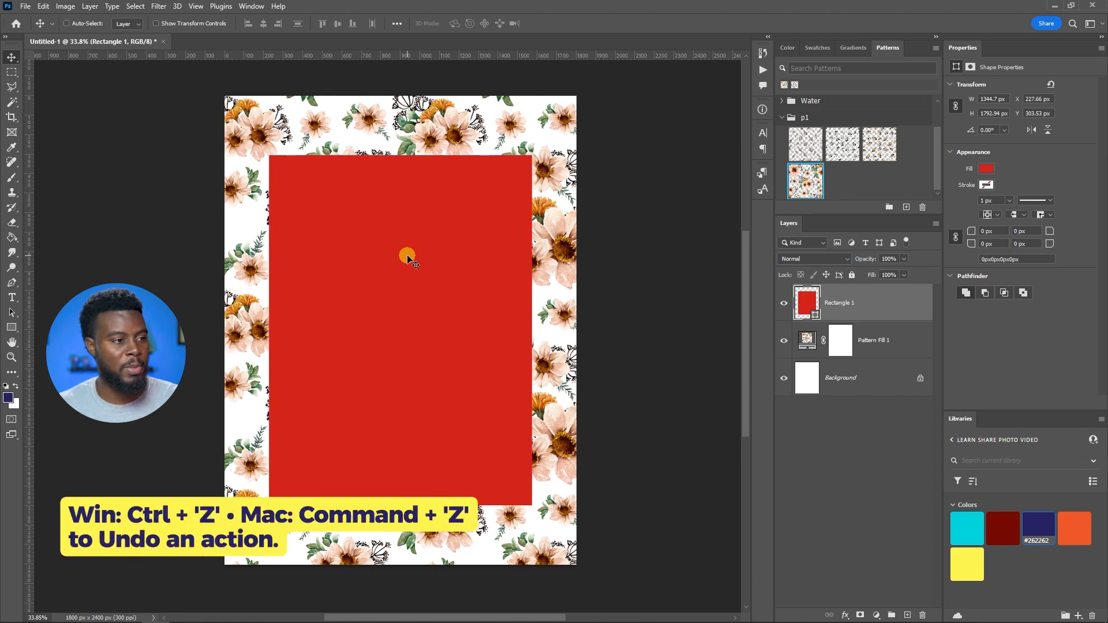
Give the rectangle a white fill and a black stroke
{"action": "scroll", "coordinate": [407, 258], "scroll_direction": "up", "scroll_amount": 1}
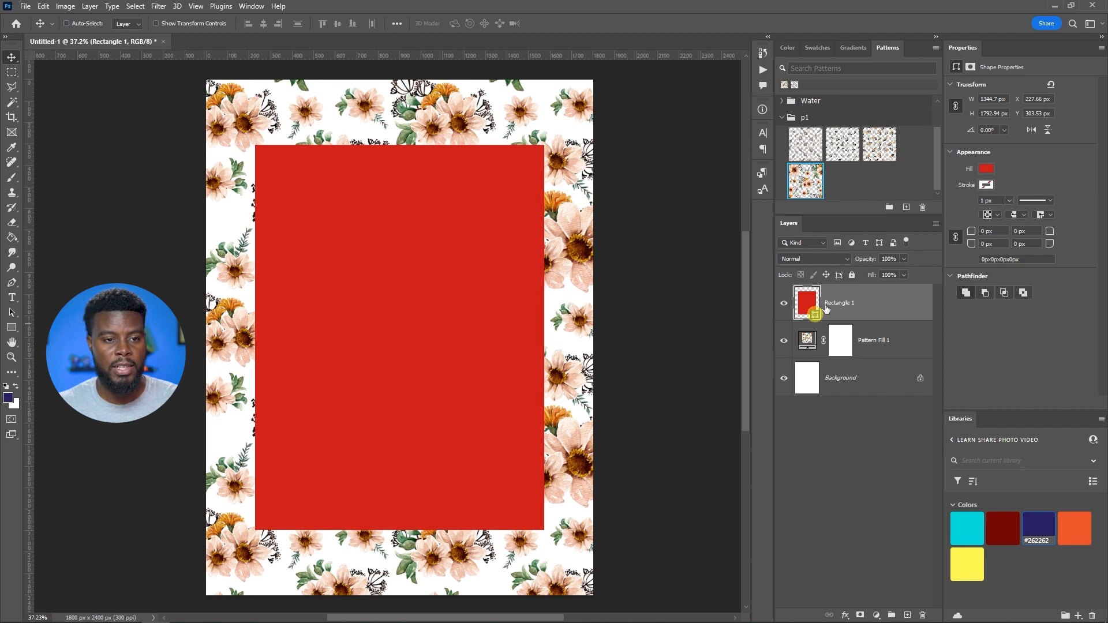
{"action": "left_click", "coordinate": [987, 168]}
{"action": "left_click", "coordinate": [983, 225]}
{"action": "left_click", "coordinate": [1042, 167]}
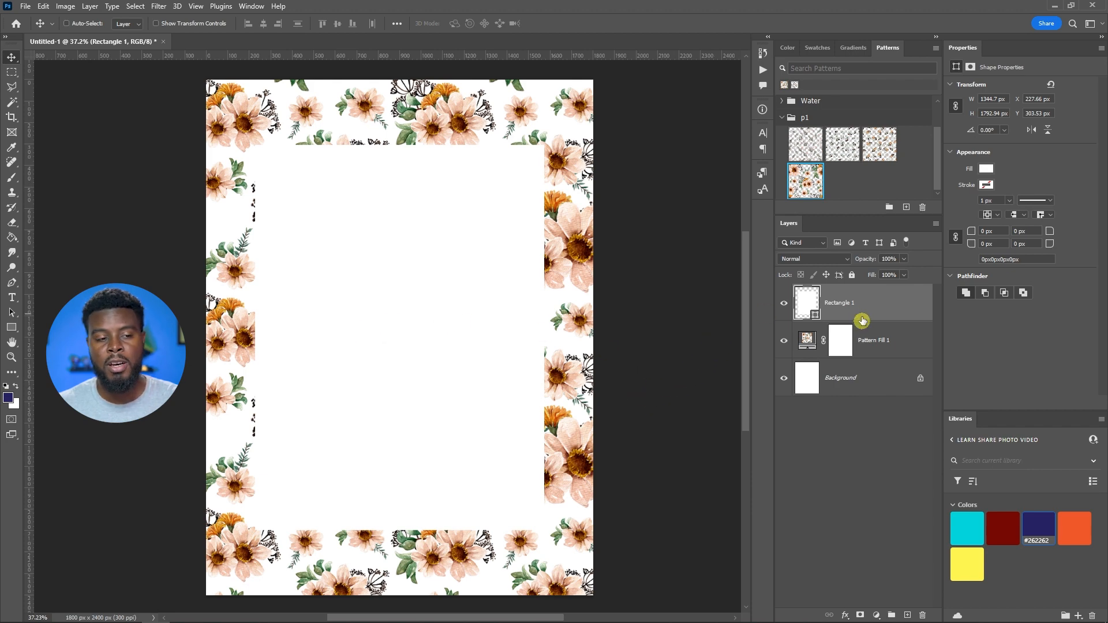
{"action": "left_click", "coordinate": [986, 185]}
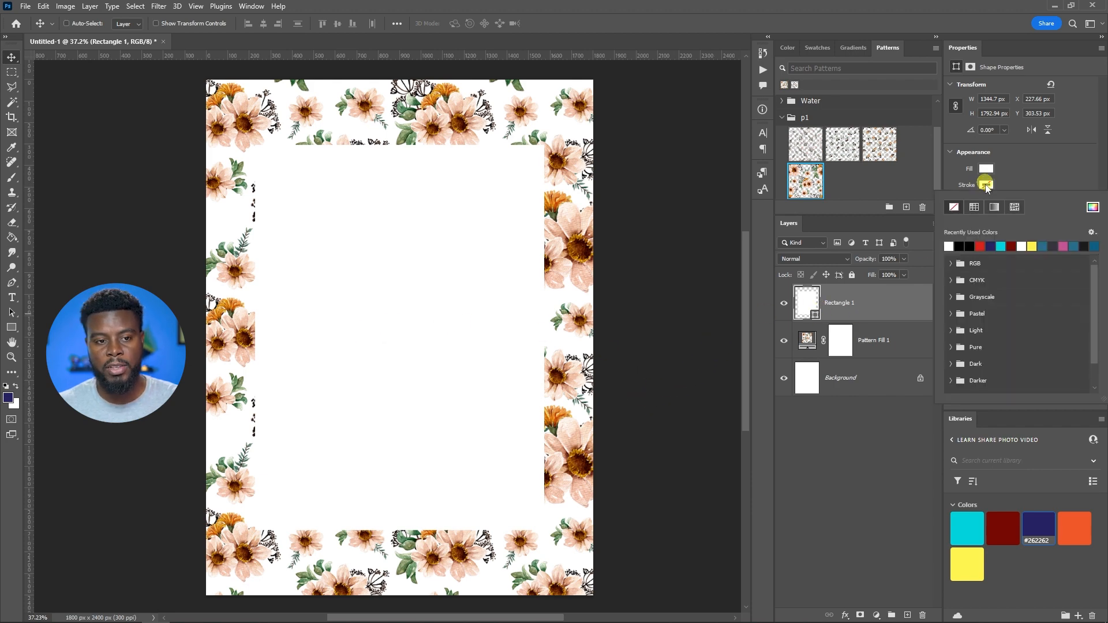
{"action": "left_click", "coordinate": [959, 246]}
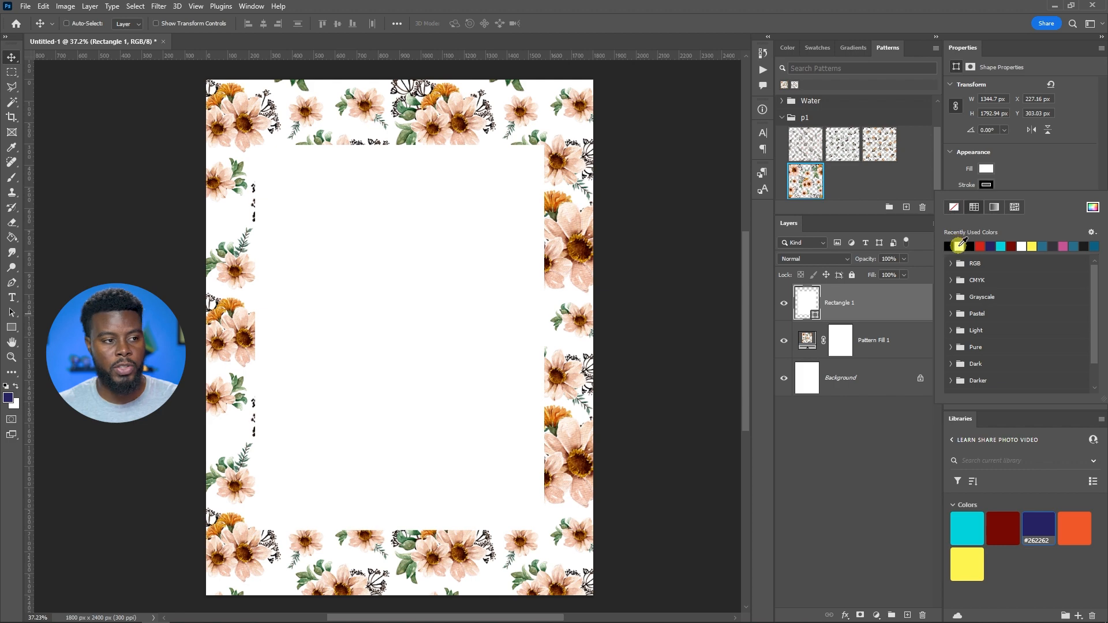
{"action": "left_click", "coordinate": [1016, 193]}
Set the rectangle's stroke width to 10 px and fully lock its layer
{"action": "left_click_drag", "start_coordinate": [998, 200], "coordinate": [946, 202]}
{"action": "type", "text": "2"}
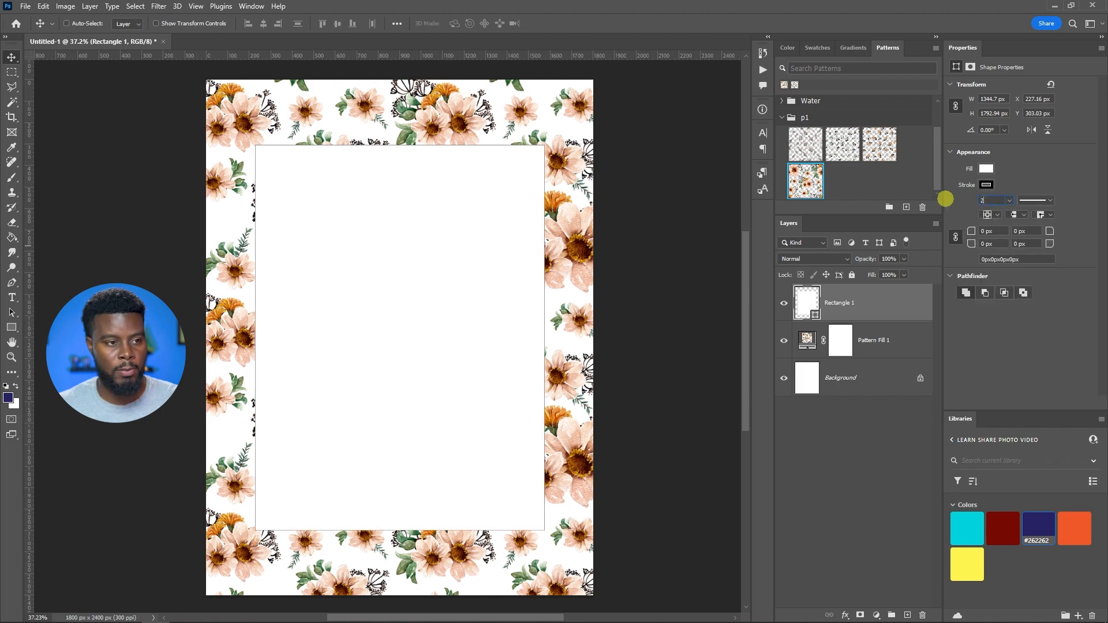
{"action": "type", "text": "0"}
{"action": "key", "text": "Return"}
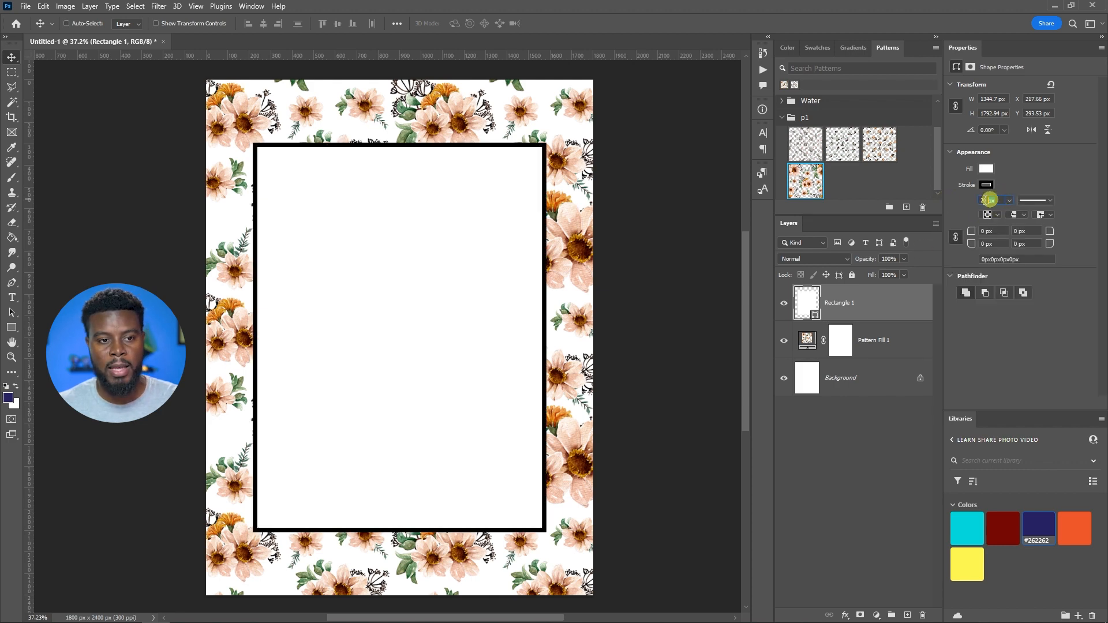
{"action": "type", "text": "10"}
{"action": "key", "text": "Return"}
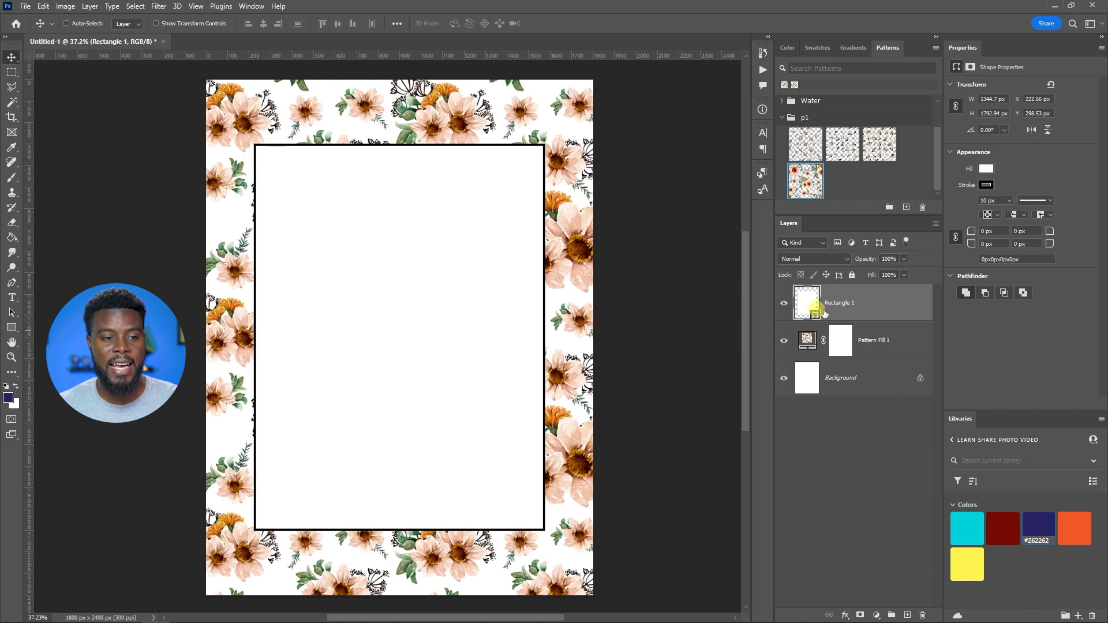
{"action": "left_click", "coordinate": [851, 275]}
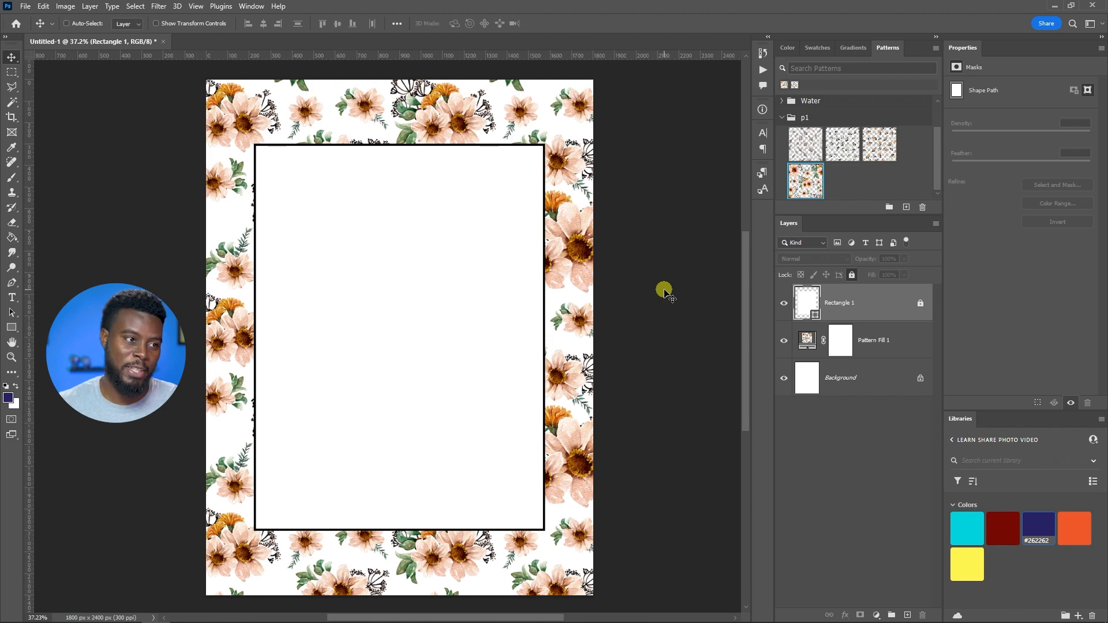
Add a 60 pt text line with the couple's first names joined by a plus sign in the upper part of the white panel
{"action": "key", "text": "t"}
{"action": "left_click", "coordinate": [367, 261]}
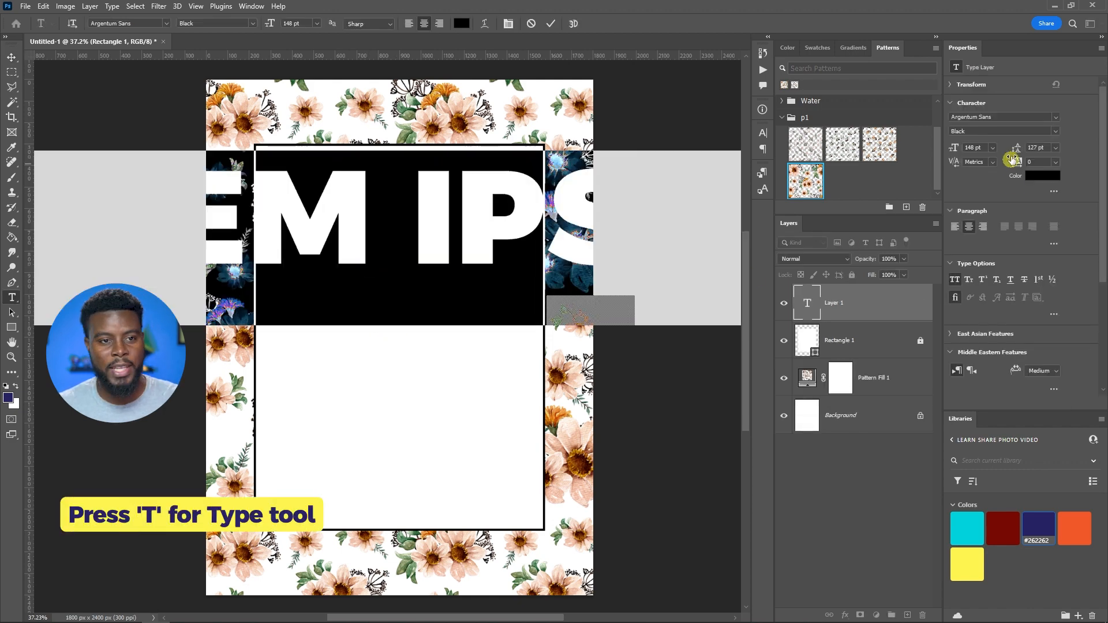
{"action": "left_click", "coordinate": [994, 148]}
{"action": "left_click", "coordinate": [984, 280]}
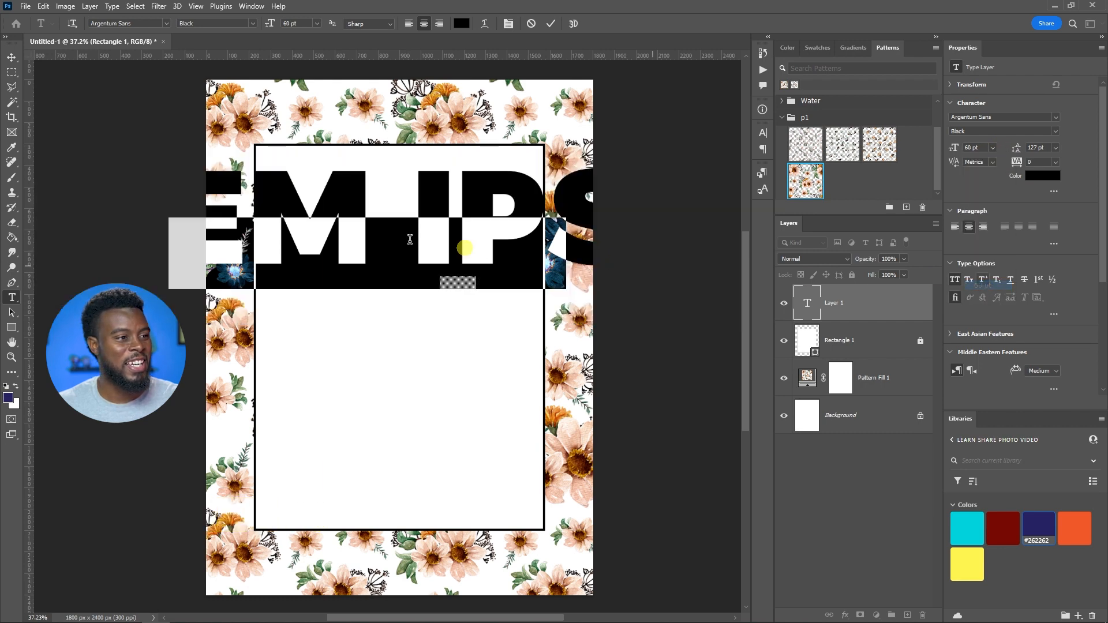
{"action": "type", "text": "JOHN"}
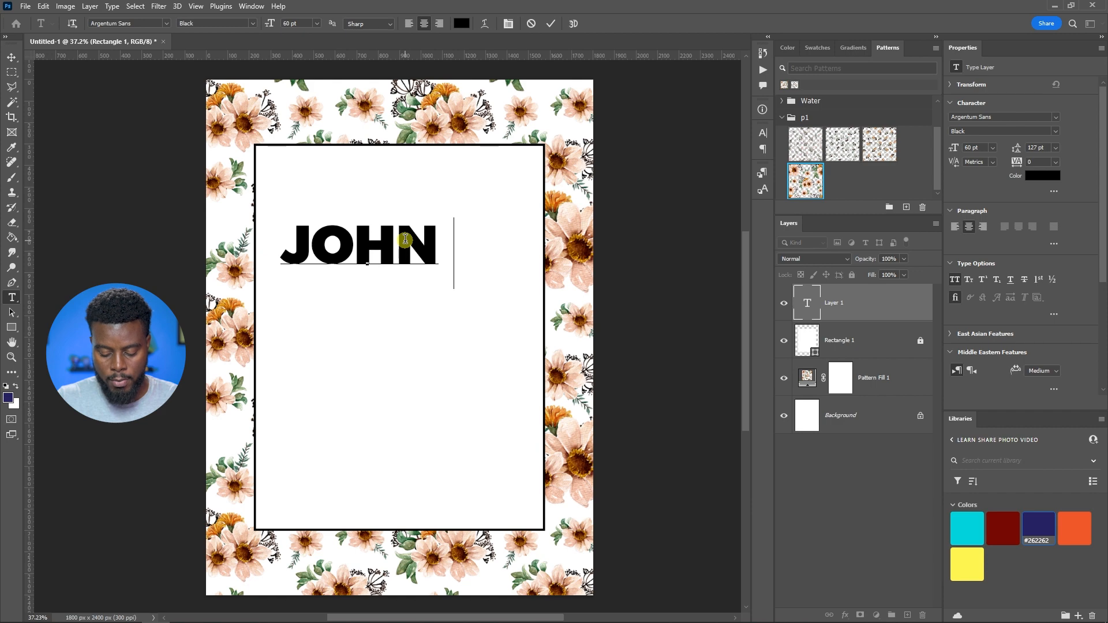
{"action": "type", "text": " + JANE"}
{"action": "key", "text": "ctrl+Return"}
{"action": "key", "text": "v"}
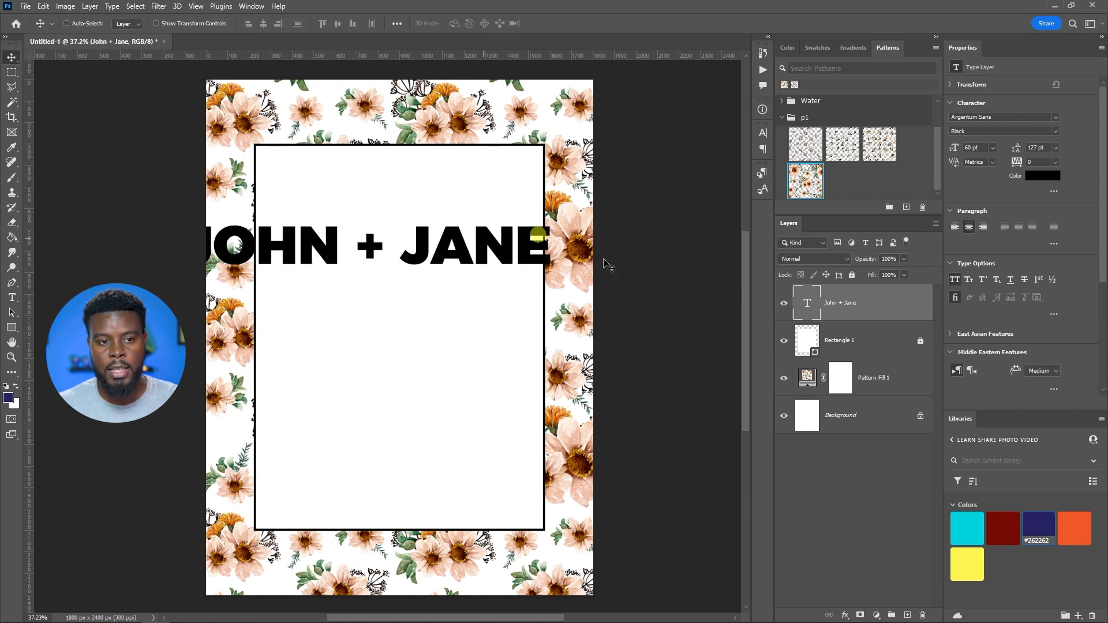
Set the couple's names in the Amithen font without All Caps, and centre the text horizontally on the page
{"action": "left_click", "coordinate": [1056, 118]}
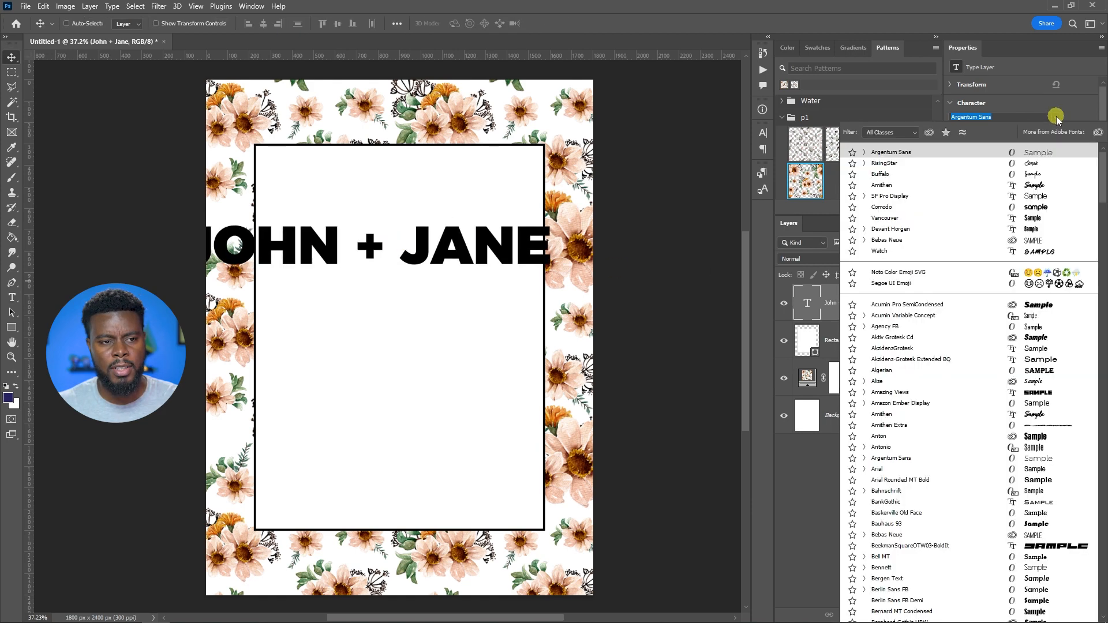
{"action": "left_click", "coordinate": [1037, 188]}
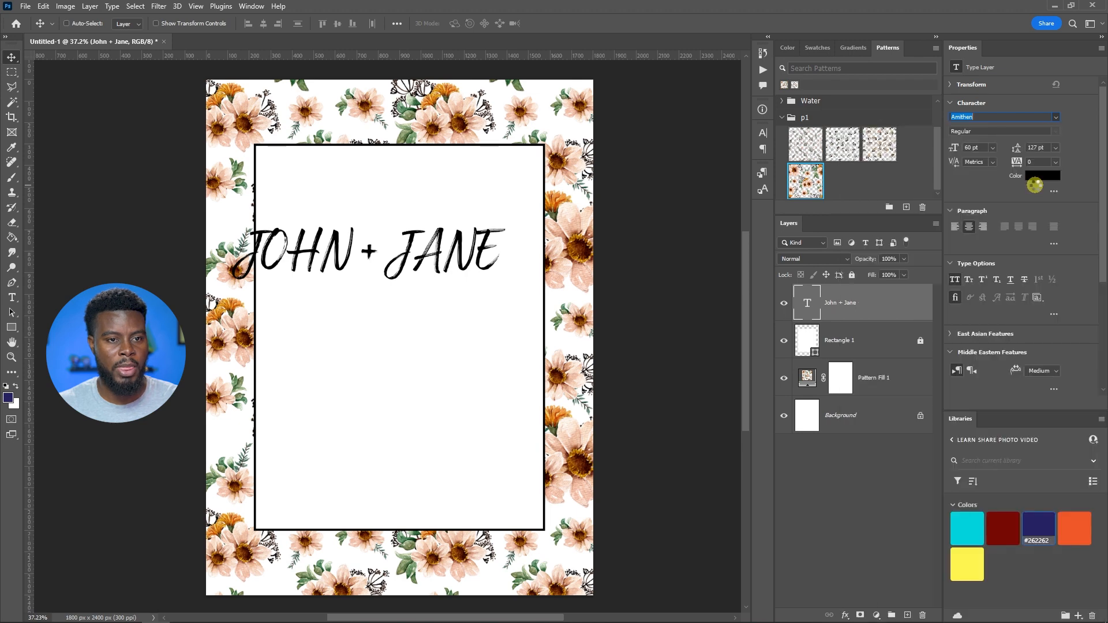
{"action": "left_click", "coordinate": [956, 279]}
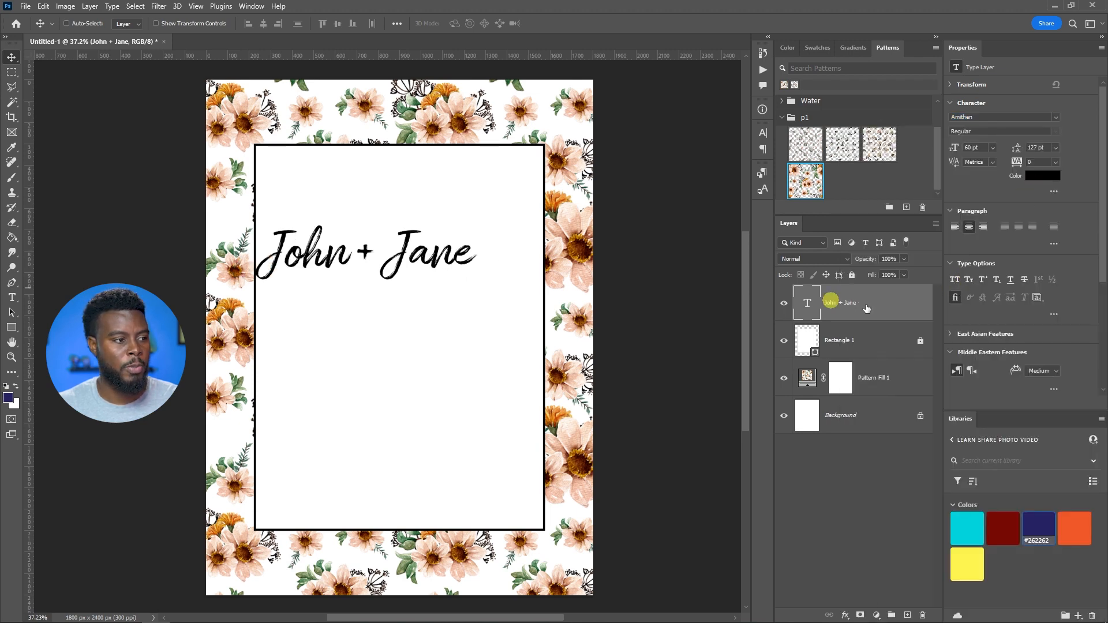
{"action": "left_click_drag", "start_coordinate": [342, 257], "coordinate": [376, 259]}
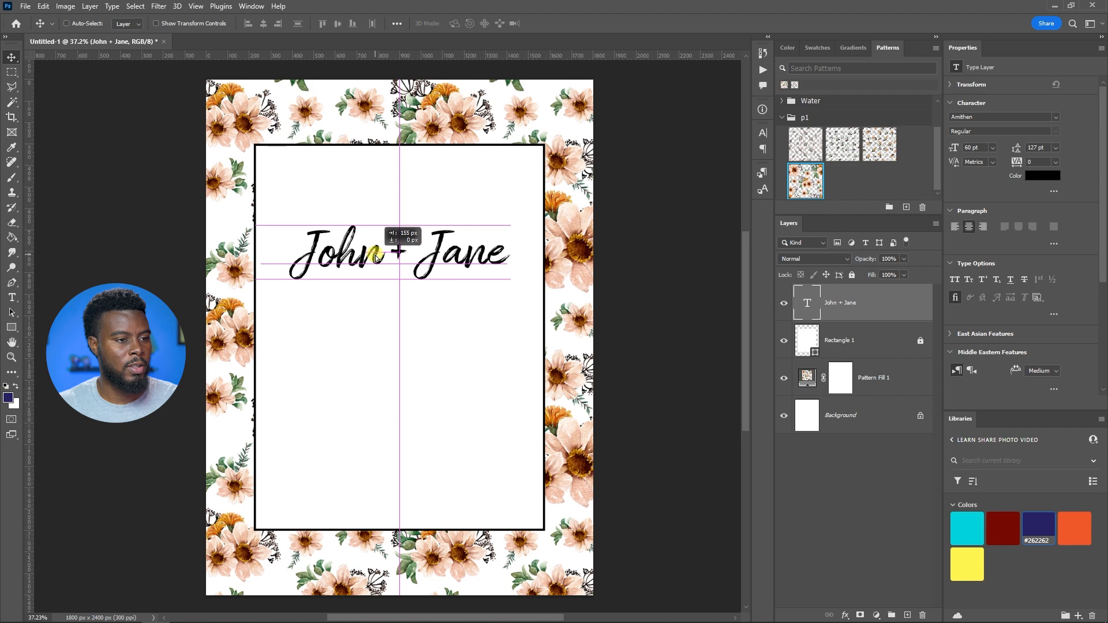
Try other fonts such as RisingStar, Watch and Buffalo on the couple's names, and return to Amithen
{"action": "left_click", "coordinate": [1056, 118]}
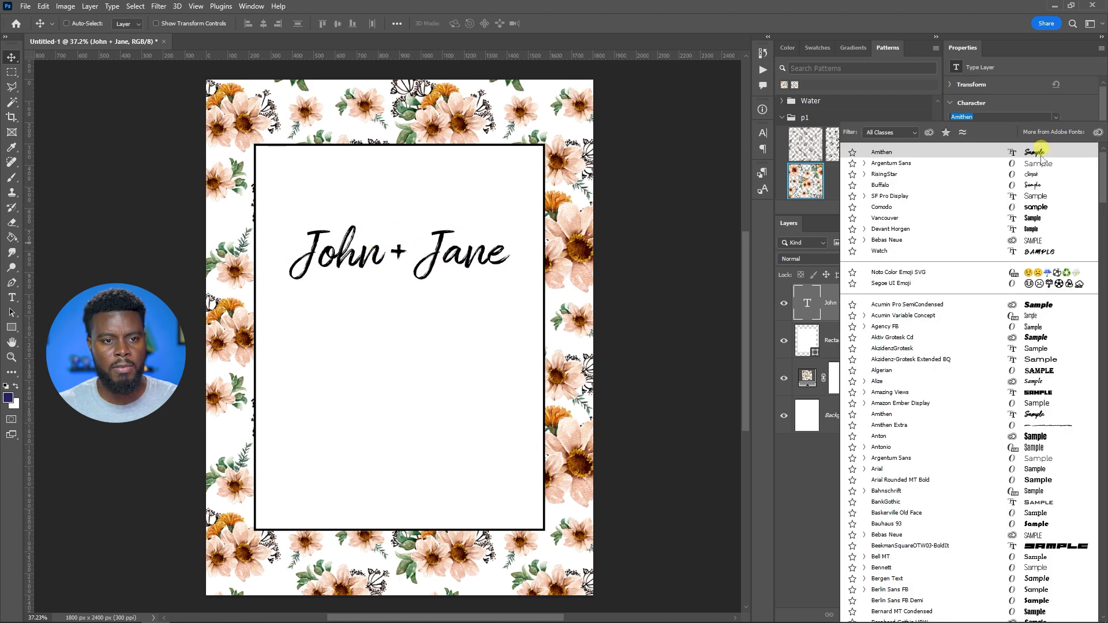
{"action": "key", "text": "Down"}
{"action": "key", "text": "Down"}
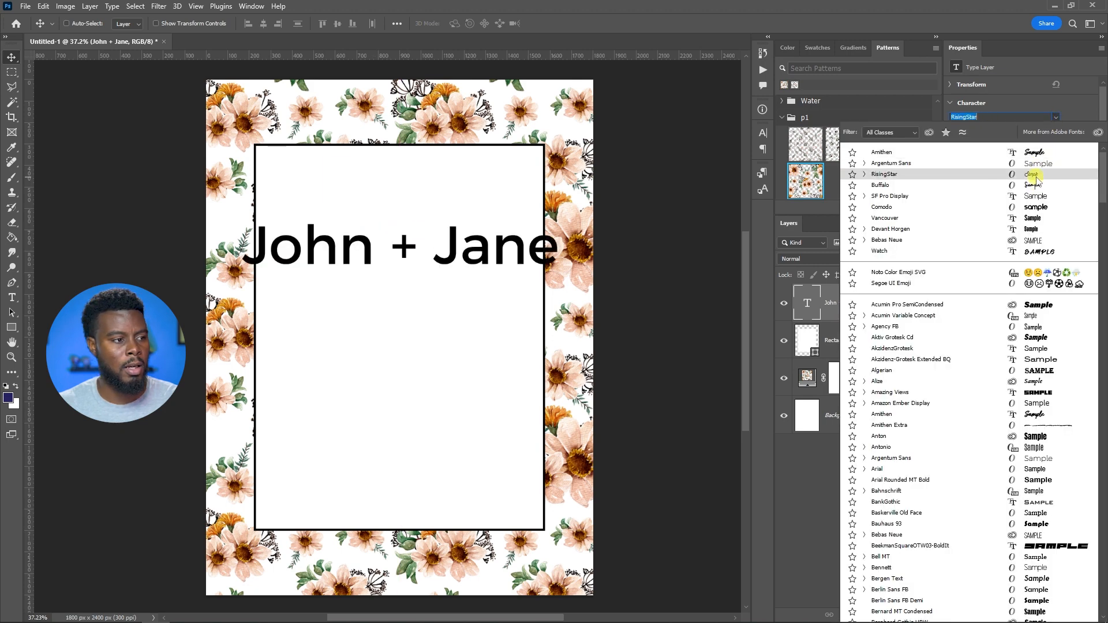
{"action": "key", "text": "Down"}
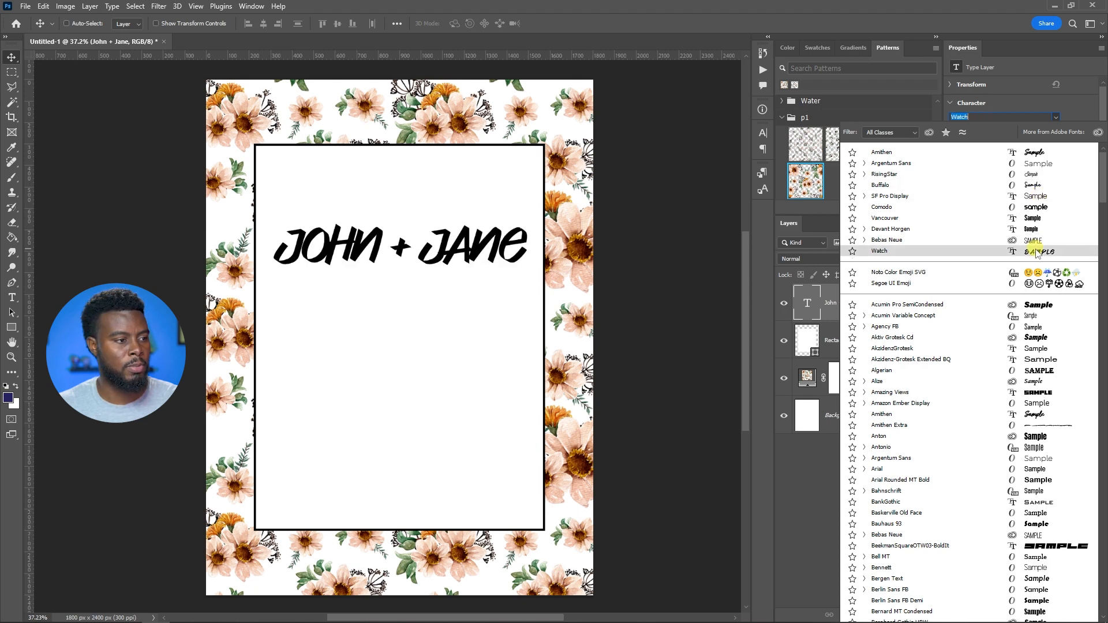
{"action": "left_click", "coordinate": [1037, 186]}
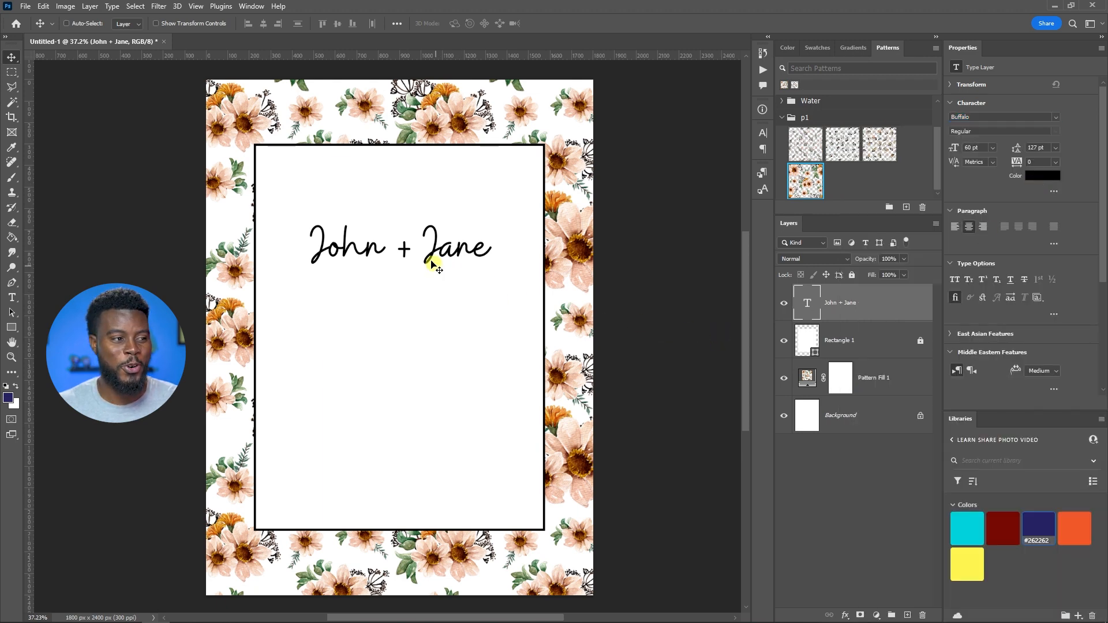
{"action": "left_click", "coordinate": [1056, 117]}
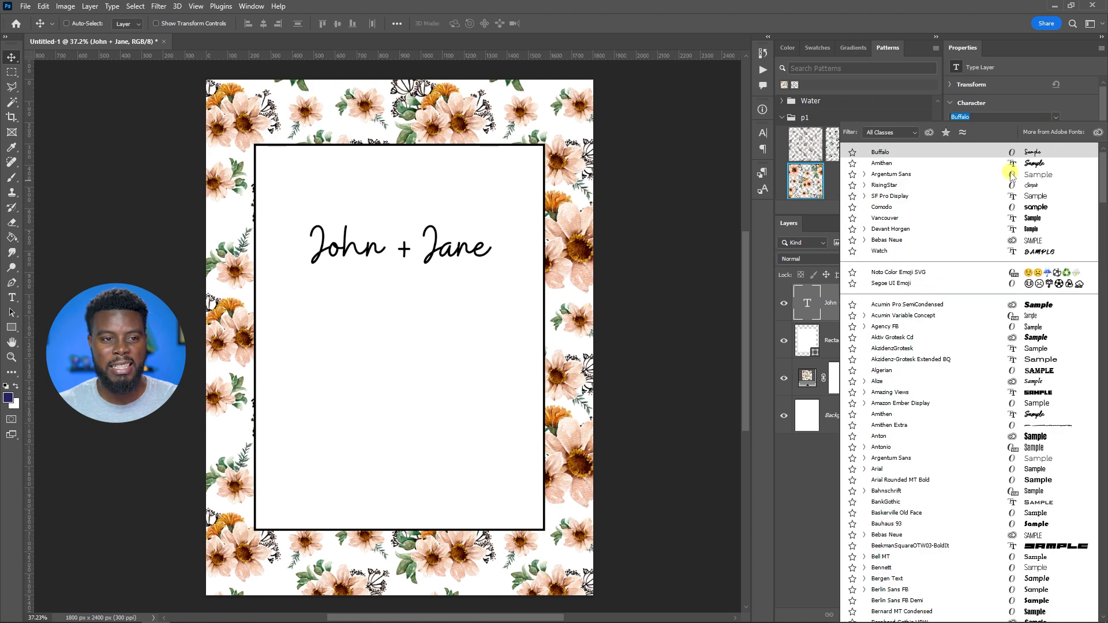
{"action": "left_click", "coordinate": [997, 164]}
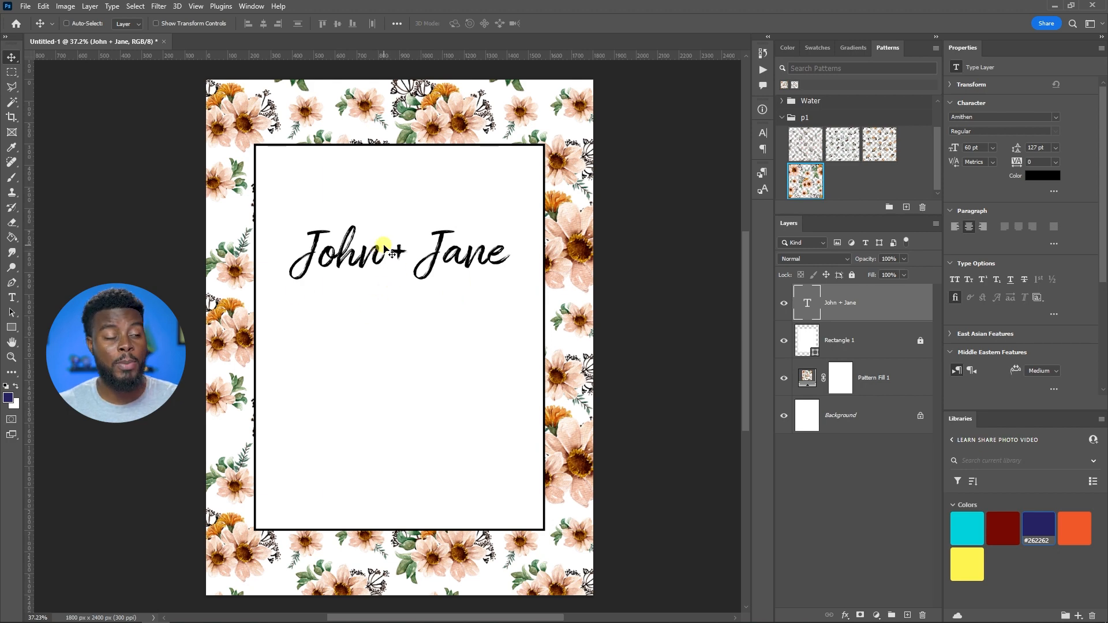
Start a new text line reading "You are" above the couple's names
{"action": "scroll", "coordinate": [383, 248], "scroll_direction": "up", "scroll_amount": 3}
{"action": "scroll", "coordinate": [389, 270], "scroll_direction": "down", "scroll_amount": 1}
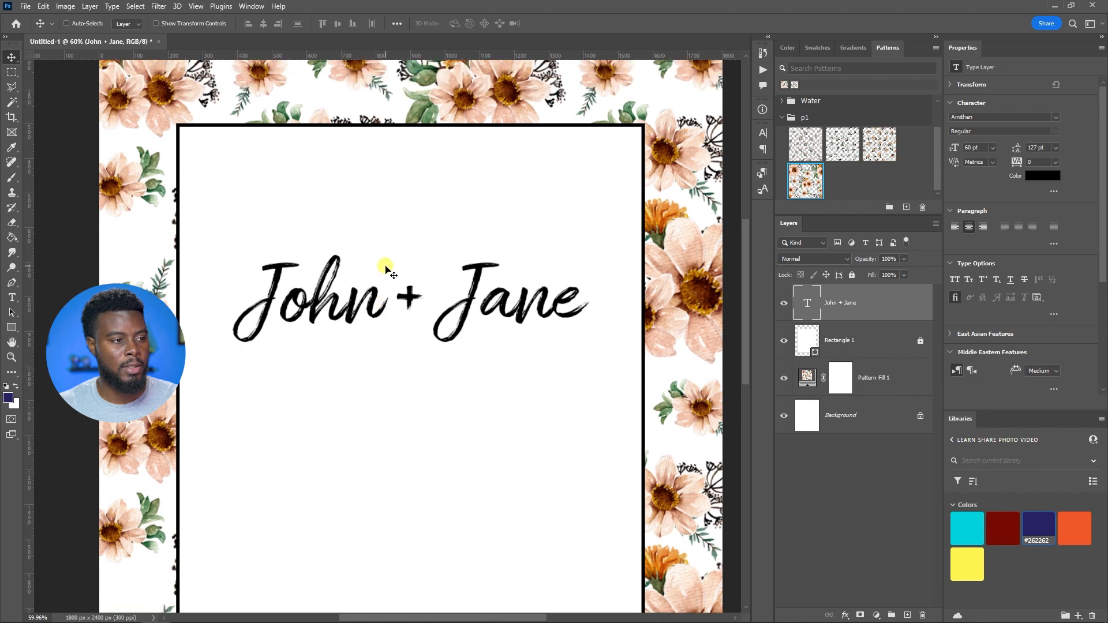
{"action": "key", "text": "t"}
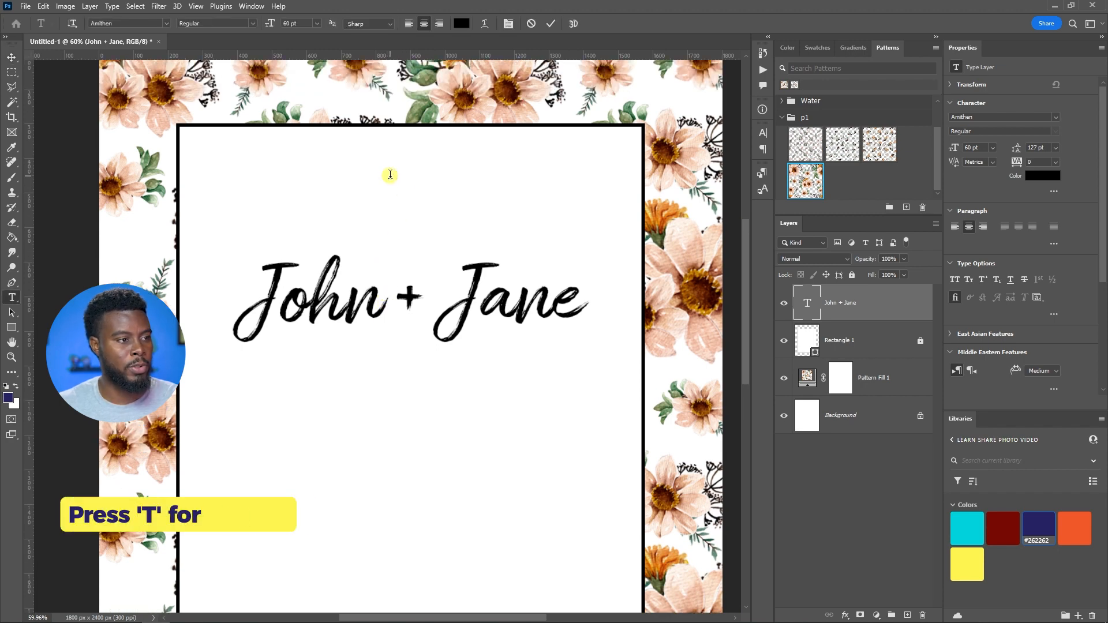
{"action": "left_click", "coordinate": [390, 175]}
{"action": "type", "text": "You are"}
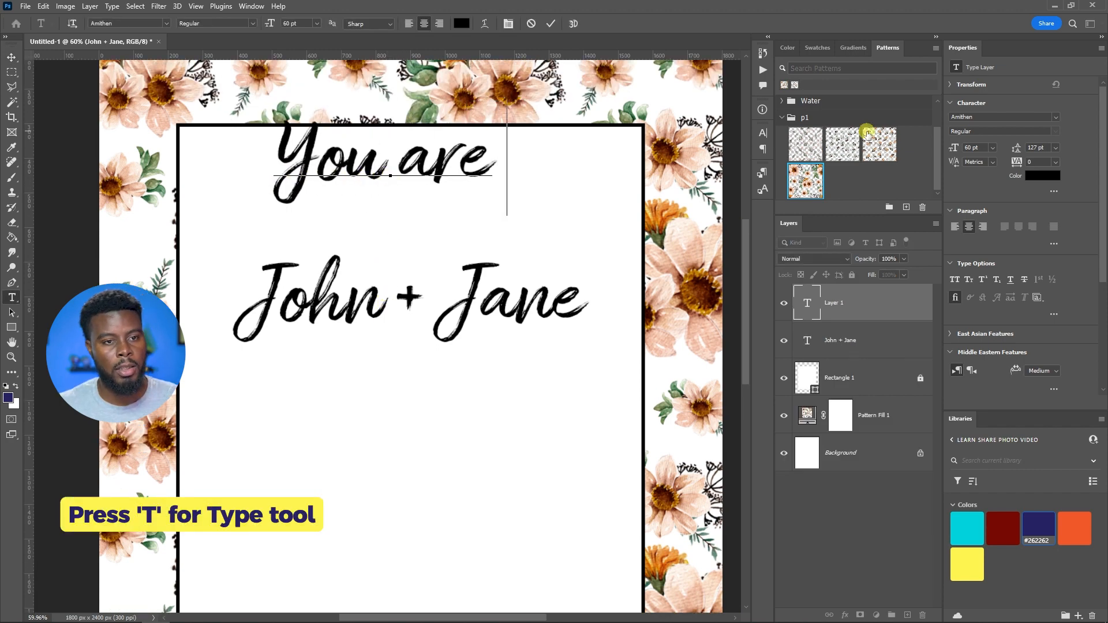
Format the "You are" text in Argentum Sans Medium at 12 pt and commit it
{"action": "key", "text": "ctrl+a"}
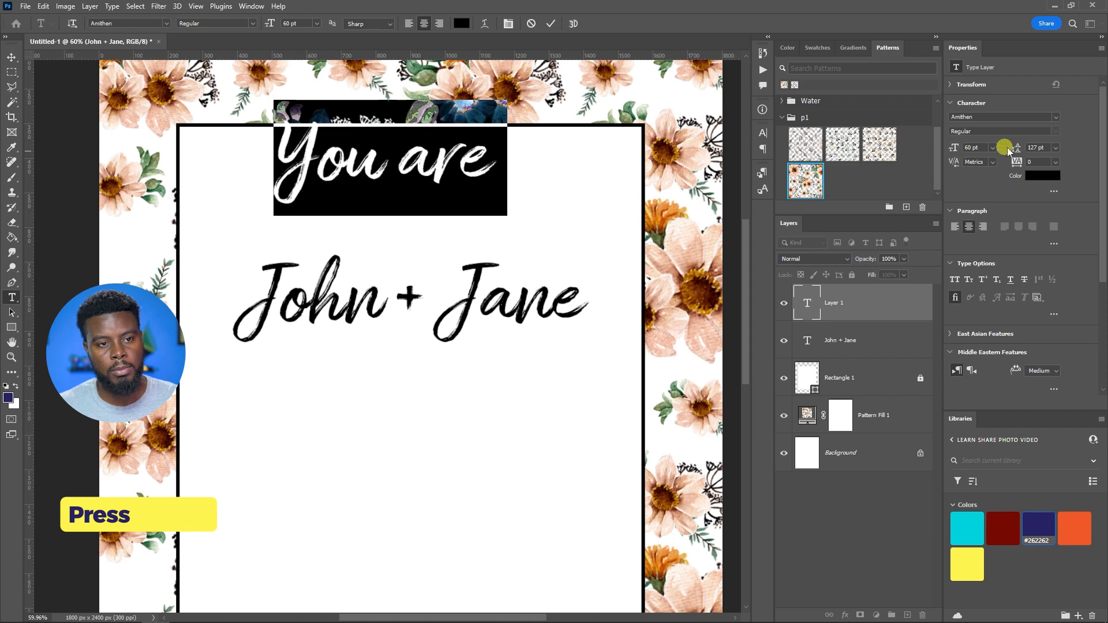
{"action": "left_click", "coordinate": [1055, 117]}
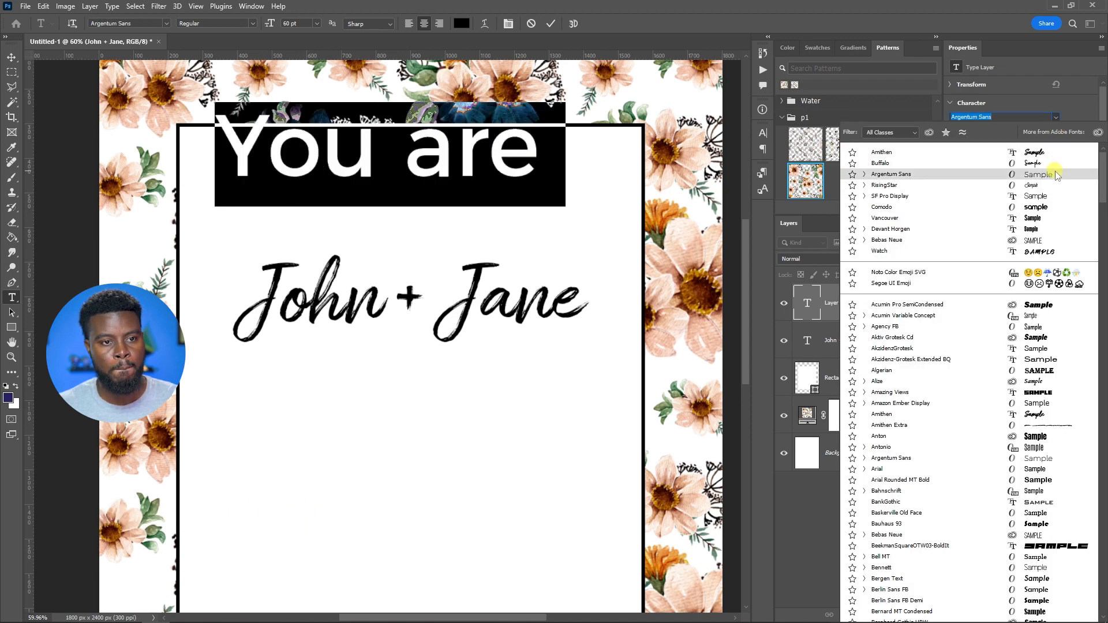
{"action": "left_click", "coordinate": [1056, 174]}
{"action": "left_click", "coordinate": [1055, 132]}
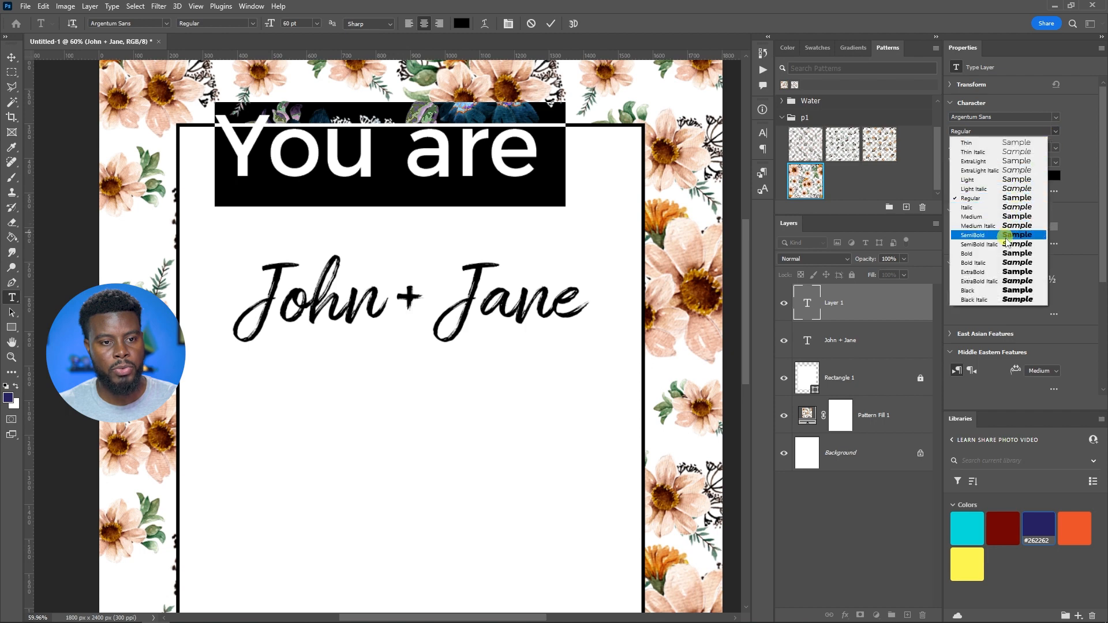
{"action": "left_click", "coordinate": [1007, 217]}
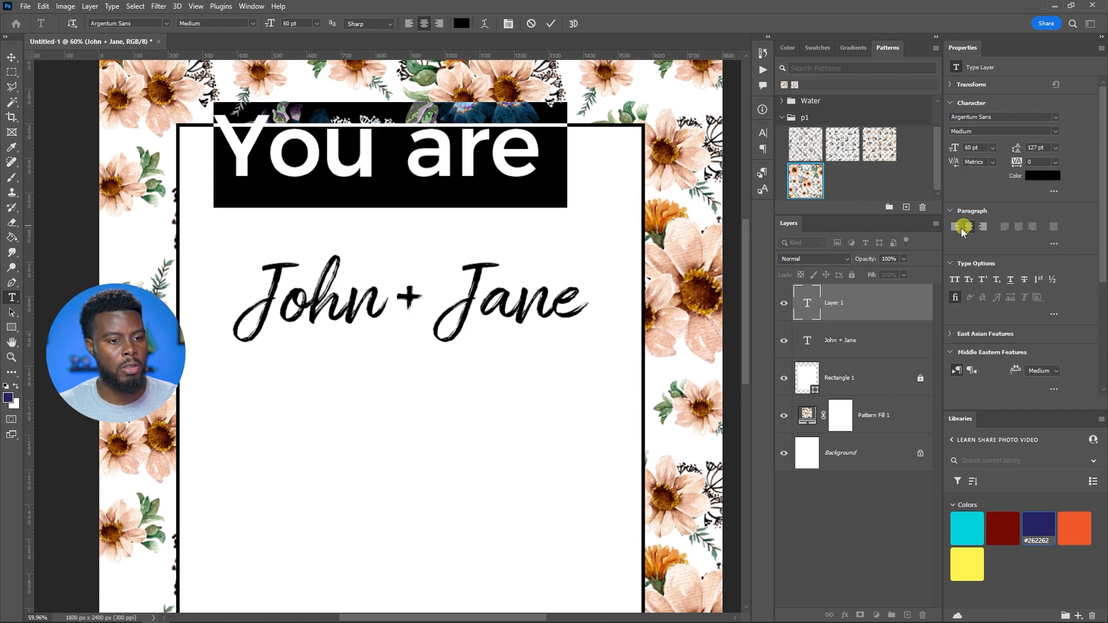
{"action": "left_click", "coordinate": [993, 148]}
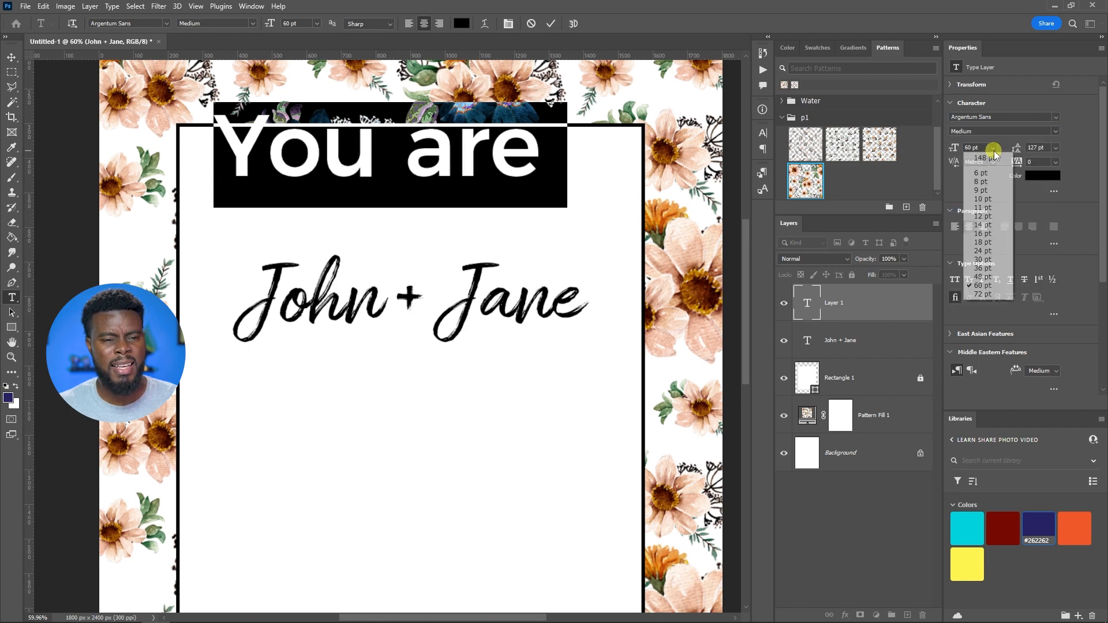
{"action": "left_click", "coordinate": [983, 215]}
{"action": "left_click", "coordinate": [890, 319]}
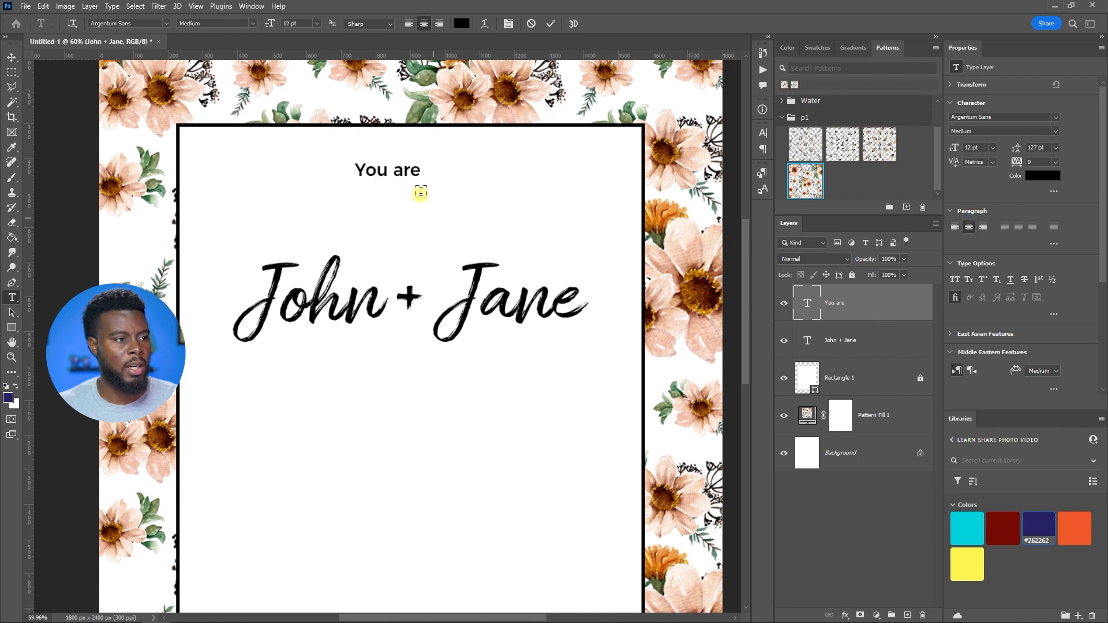
Extend the "You are" line to read "You are cordially invited to the wedding of"
{"action": "left_click", "coordinate": [425, 169]}
{"action": "type", "text": "cordially invited"}
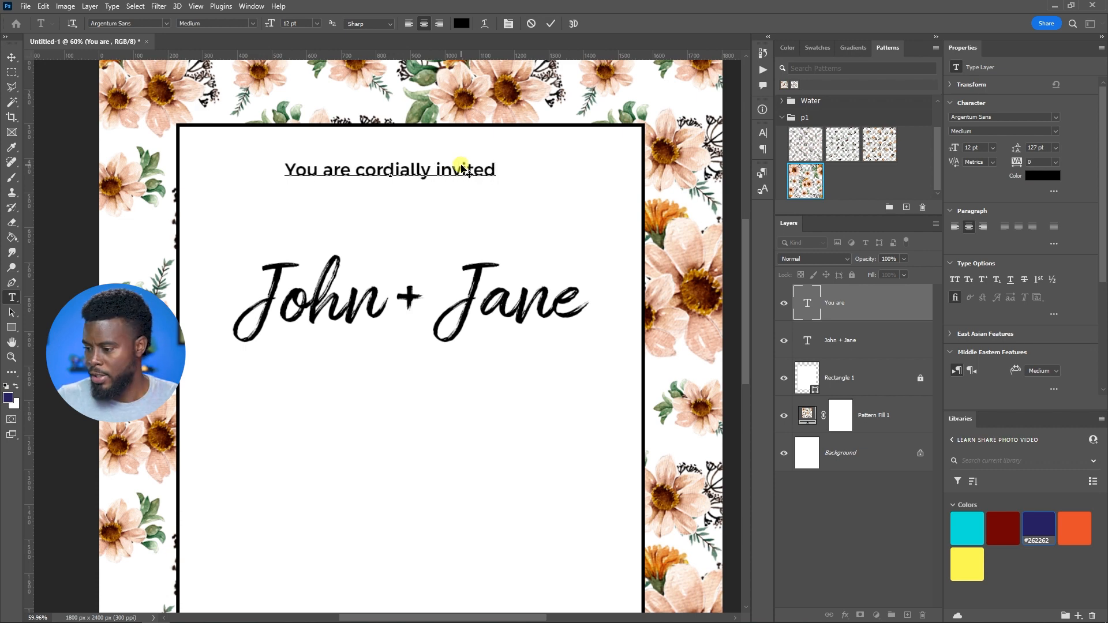
{"action": "type", "text": "to"}
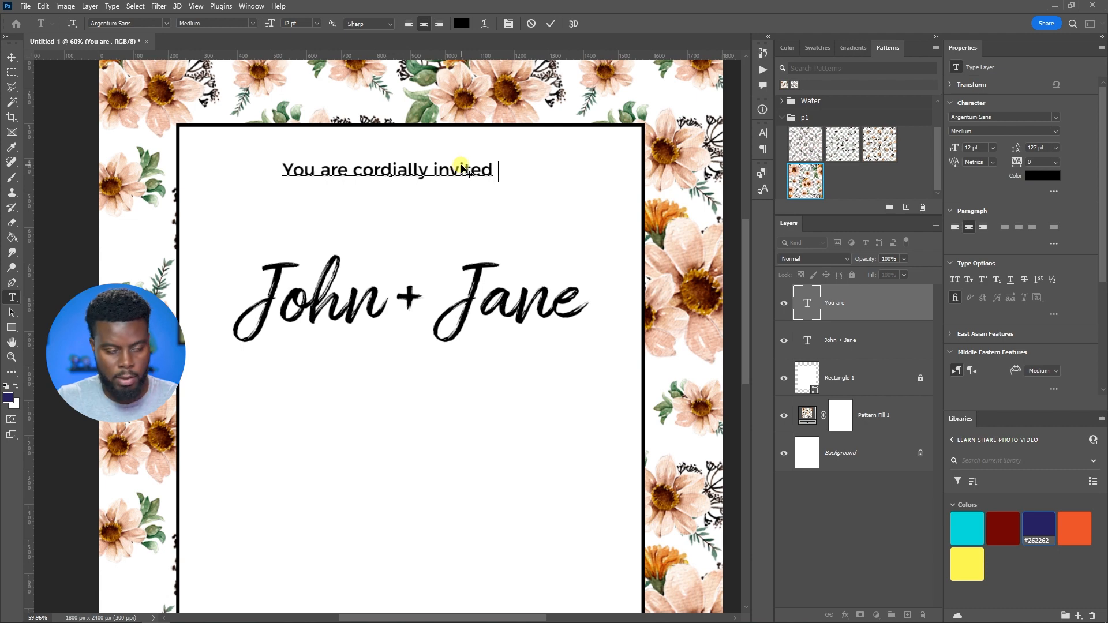
{"action": "type", "text": " the"}
{"action": "key", "text": "BackSpace"}
{"action": "type", "text": "he wedding of"}
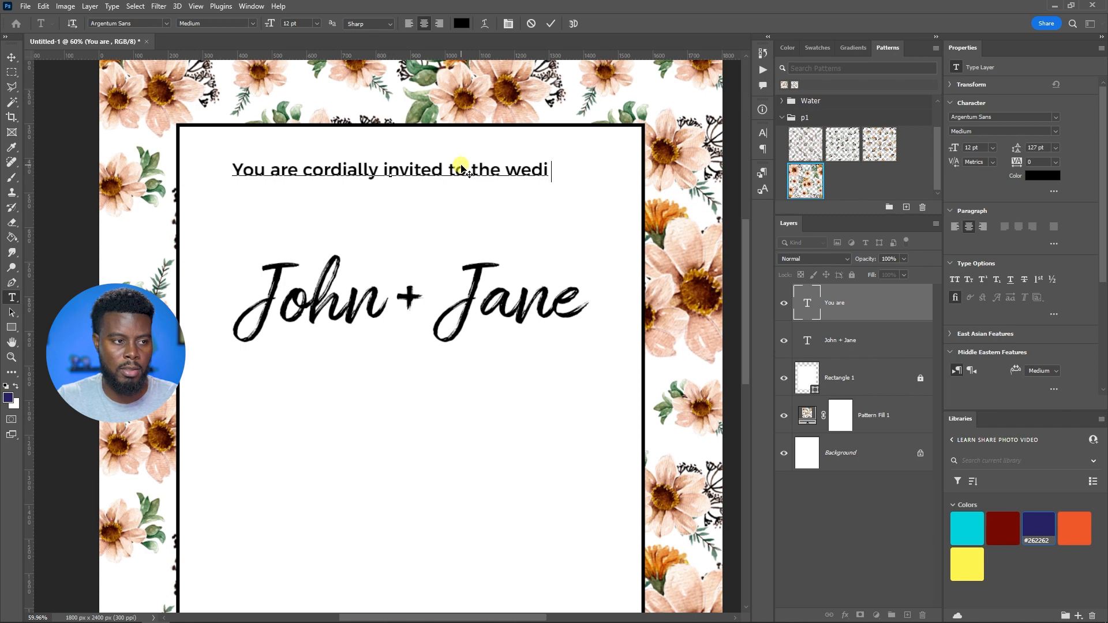
{"action": "key", "text": "ctrl+Return"}
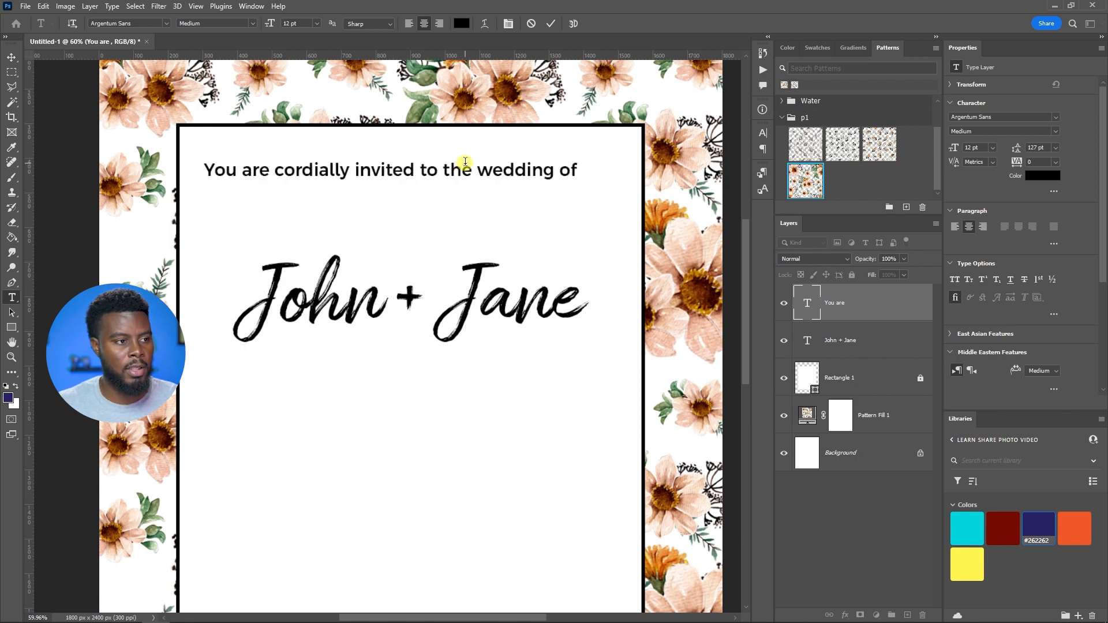
Move the invitation line down closer to the couple's names and centre it horizontally on the page
{"action": "key", "text": "v"}
{"action": "left_click_drag", "start_coordinate": [415, 189], "coordinate": [425, 209]}
{"action": "scroll", "coordinate": [426, 209], "scroll_direction": "down", "scroll_amount": 2}
{"action": "scroll", "coordinate": [426, 209], "scroll_direction": "down", "scroll_amount": 1}
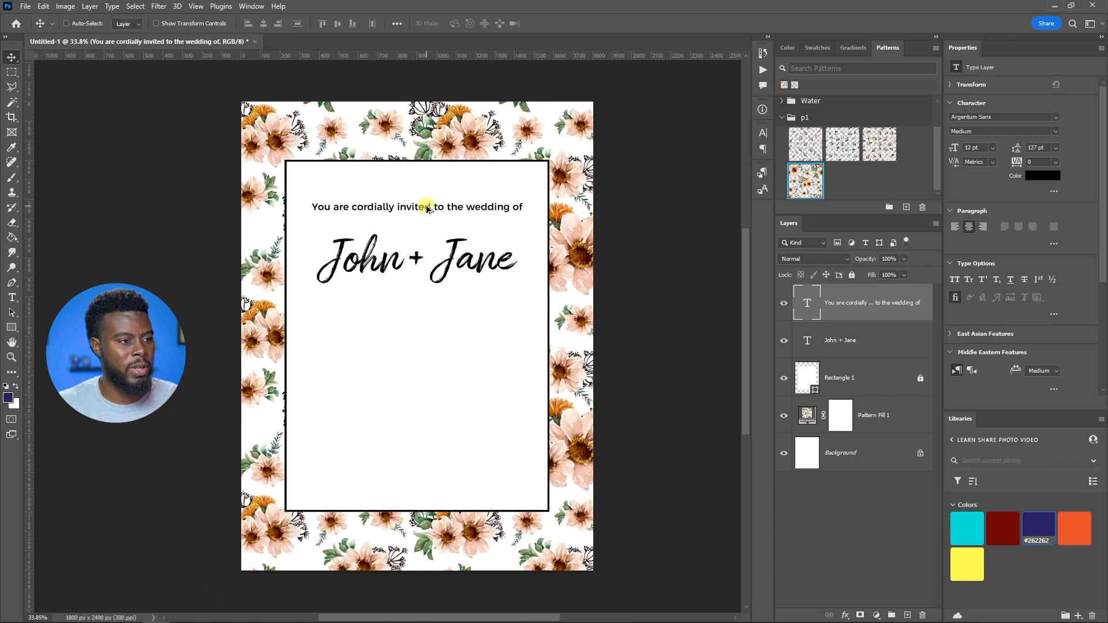
Create a guide layout with 2 columns, 2 rows and 200 px margins on all sides
{"action": "left_click", "coordinate": [197, 6]}
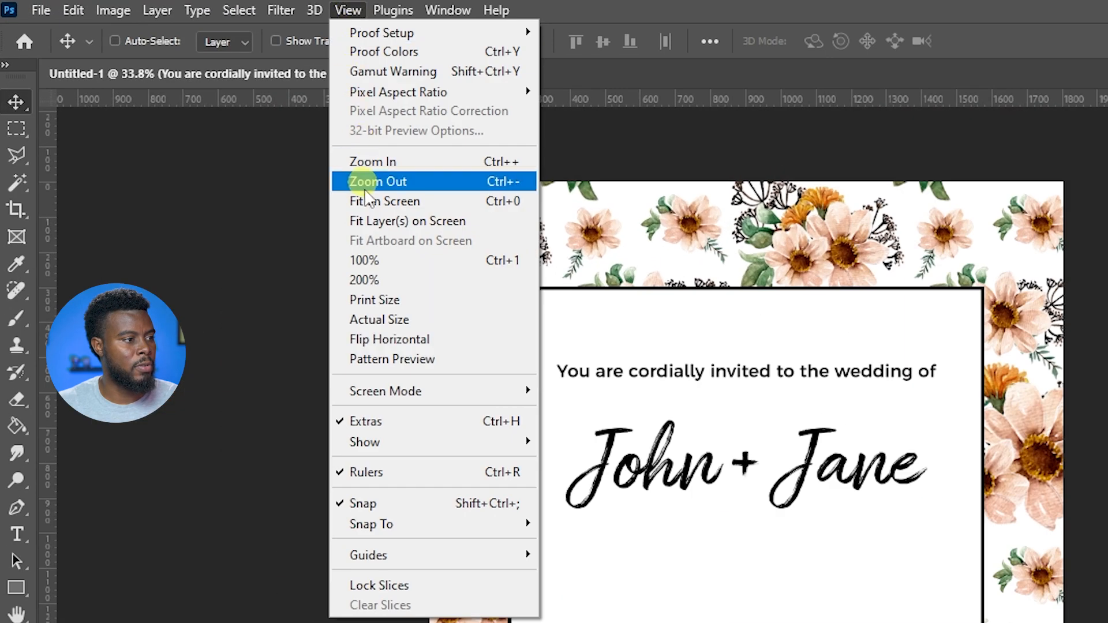
{"action": "mouse_move", "coordinate": [358, 505]}
{"action": "left_click", "coordinate": [633, 481]}
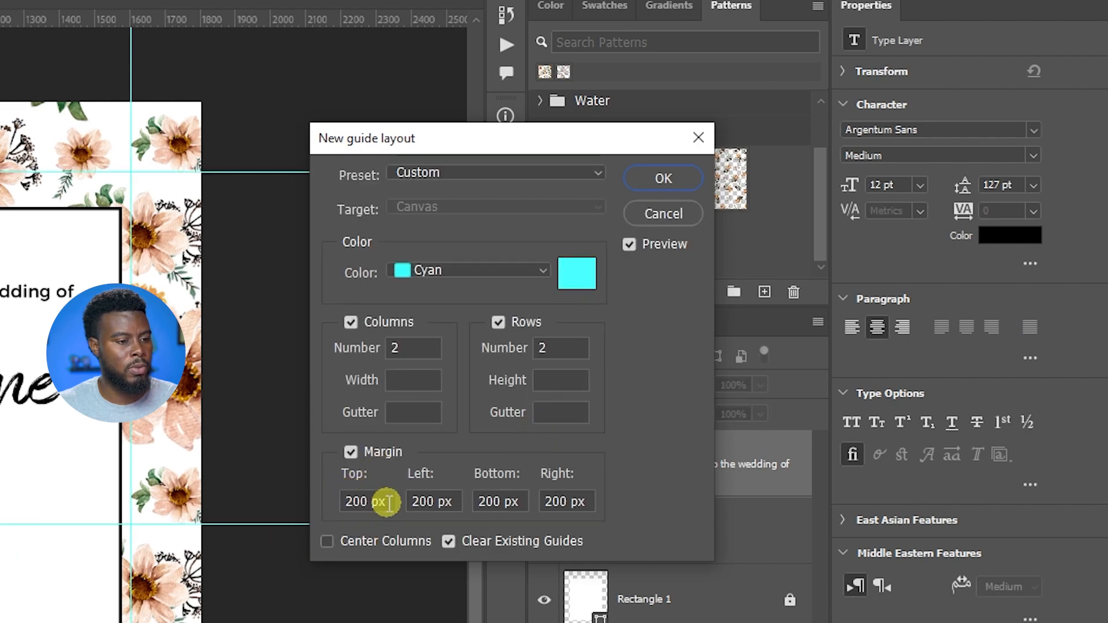
{"action": "left_click_drag", "start_coordinate": [385, 503], "coordinate": [296, 497]}
{"action": "type", "text": "100"}
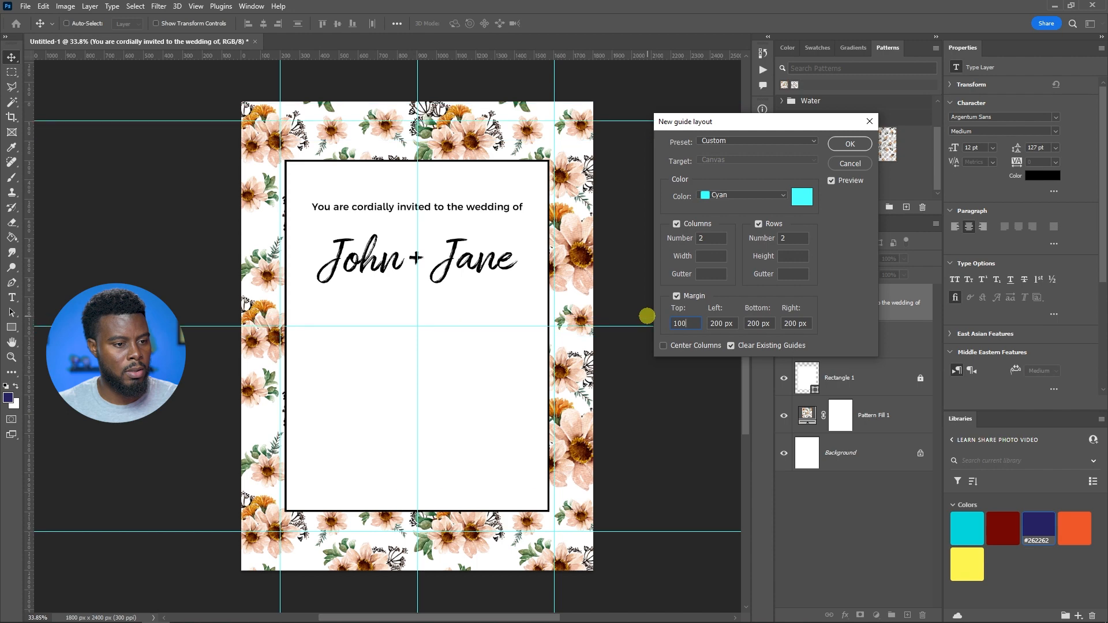
{"action": "type", "text": "00"}
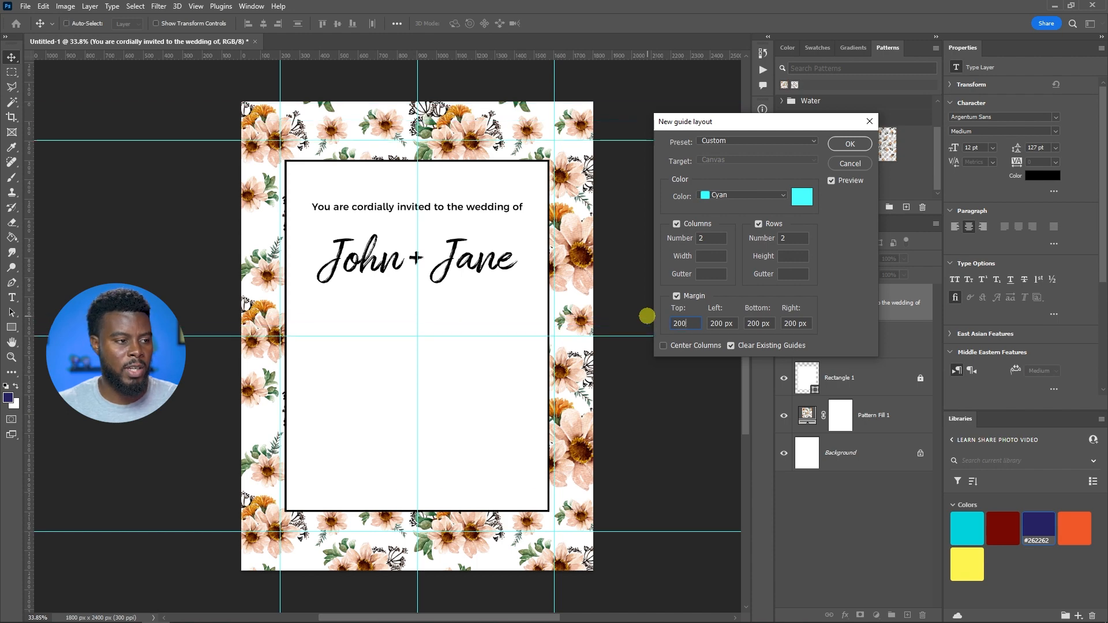
{"action": "key", "text": "Return"}
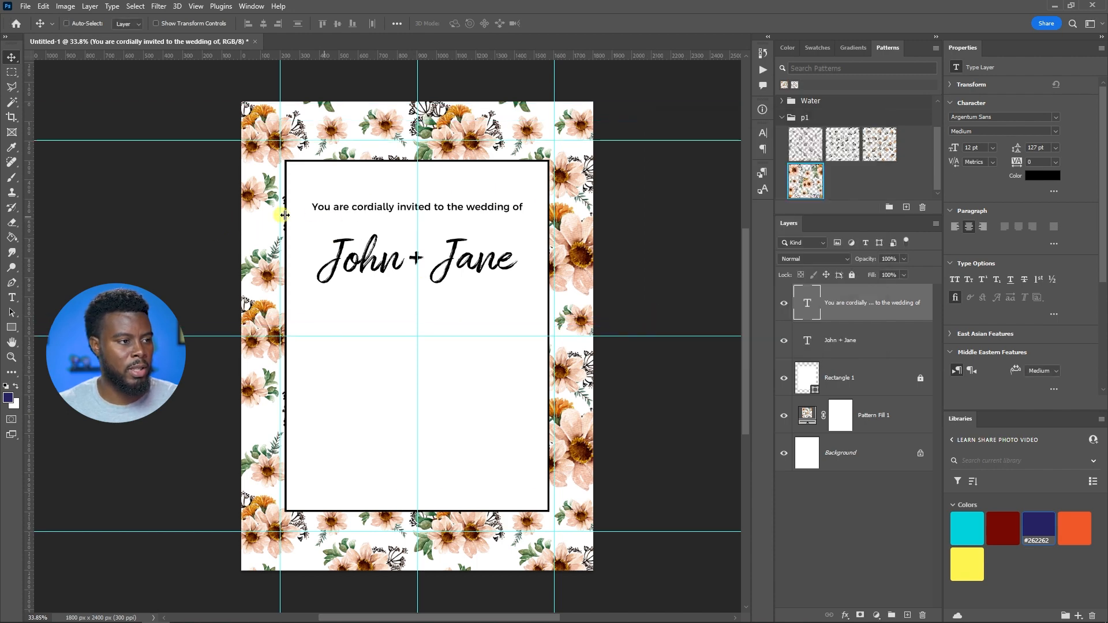
{"action": "scroll", "coordinate": [415, 202], "scroll_direction": "up", "scroll_amount": 3}
{"action": "scroll", "coordinate": [427, 202], "scroll_direction": "up", "scroll_amount": 3}
{"action": "scroll", "coordinate": [427, 202], "scroll_direction": "down", "scroll_amount": 3}
{"action": "scroll", "coordinate": [437, 197], "scroll_direction": "down", "scroll_amount": 3}
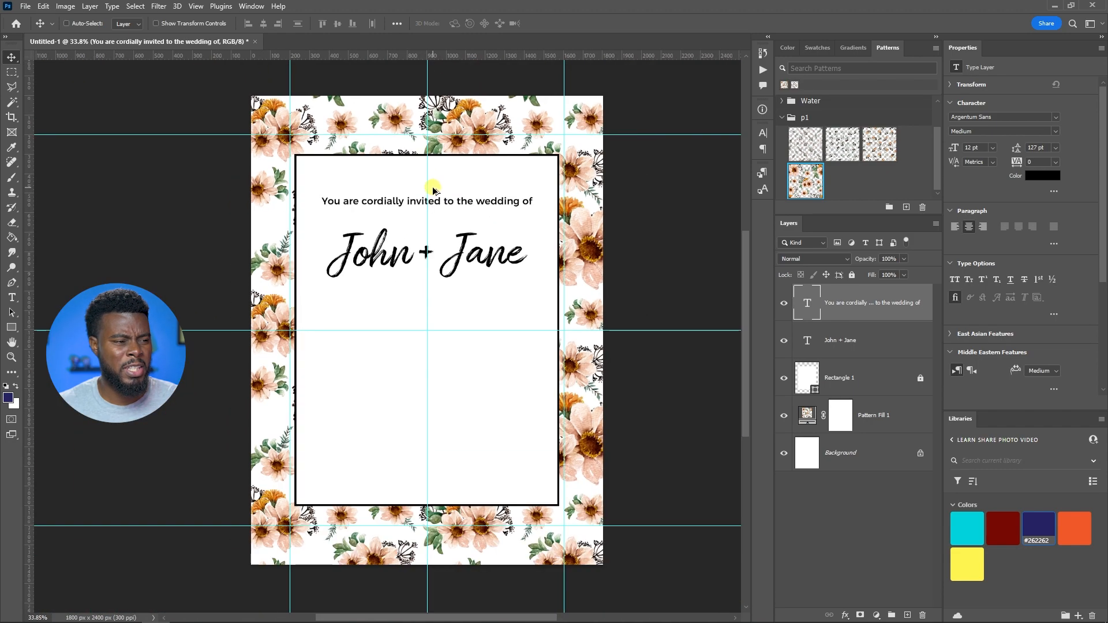
{"action": "scroll", "coordinate": [439, 202], "scroll_direction": "up", "scroll_amount": 3}
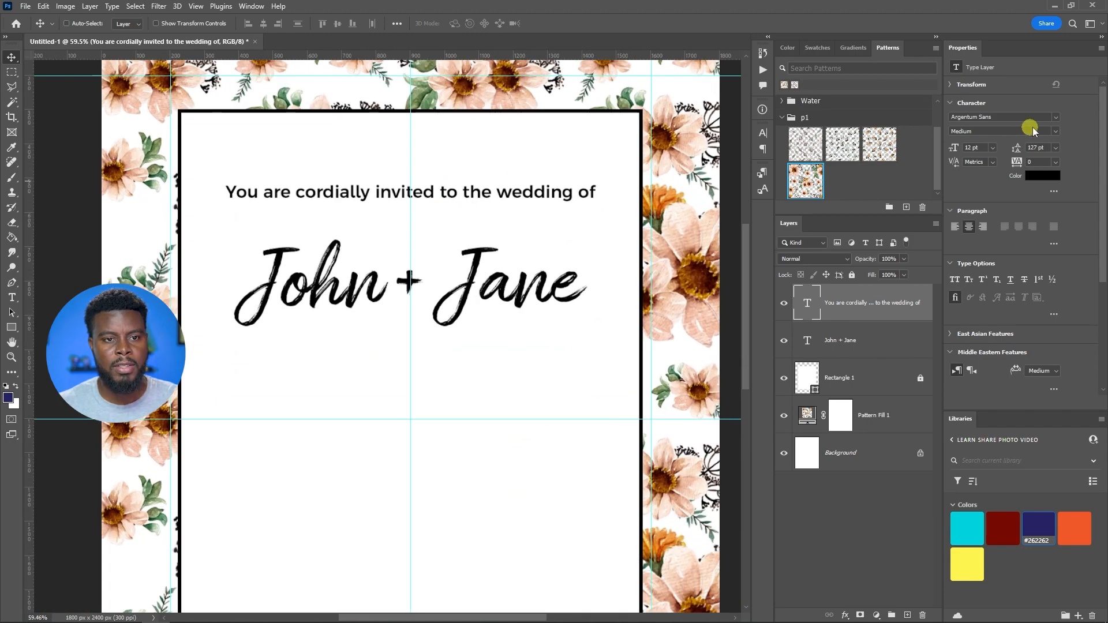
Set the invitation line's font style to Light and check how it looks on the whole page
{"action": "left_click", "coordinate": [1056, 132]}
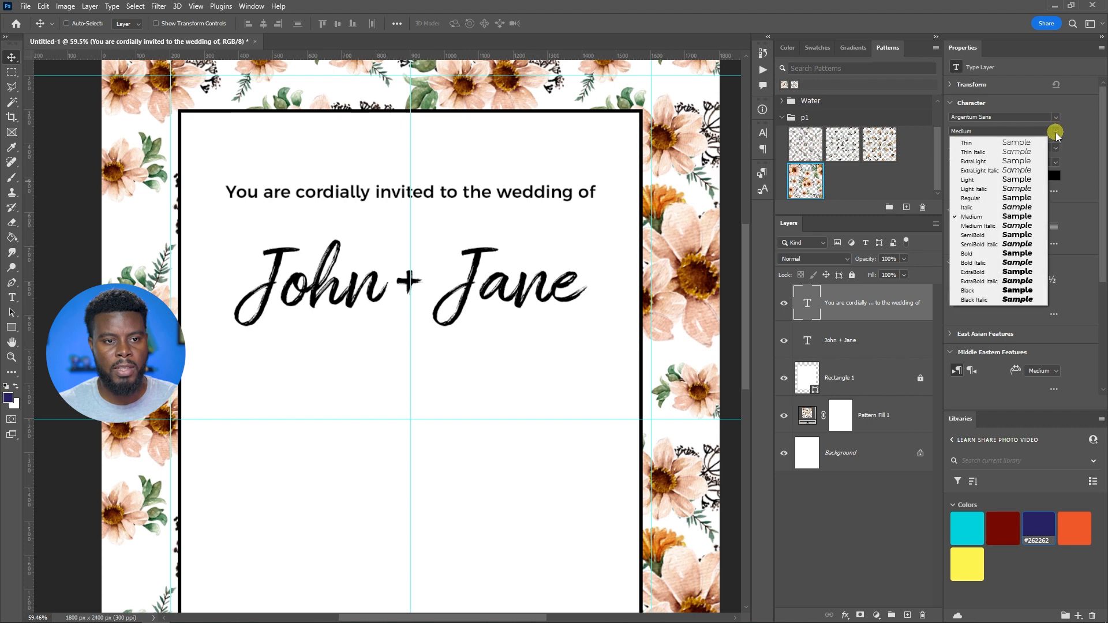
{"action": "left_click", "coordinate": [1010, 180]}
{"action": "scroll", "coordinate": [559, 218], "scroll_direction": "down", "scroll_amount": 2}
{"action": "scroll", "coordinate": [485, 236], "scroll_direction": "down", "scroll_amount": 2}
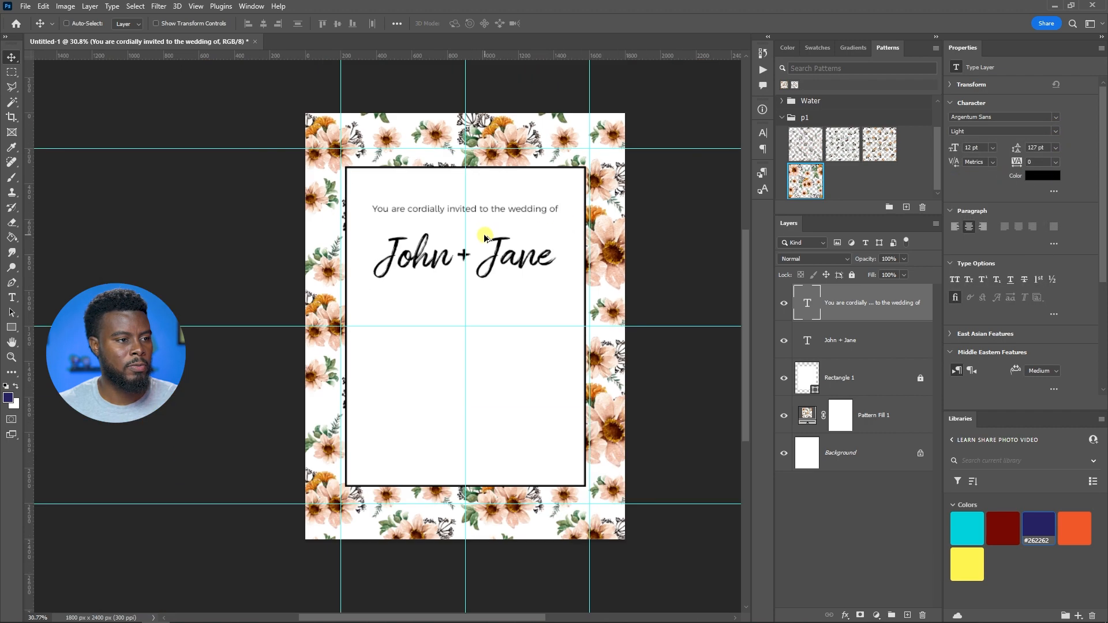
{"action": "scroll", "coordinate": [486, 225], "scroll_direction": "up", "scroll_amount": 3}
Try the ExtraLight and Thin font styles on the invitation line, settling on ExtraLight
{"action": "left_click", "coordinate": [1062, 135]}
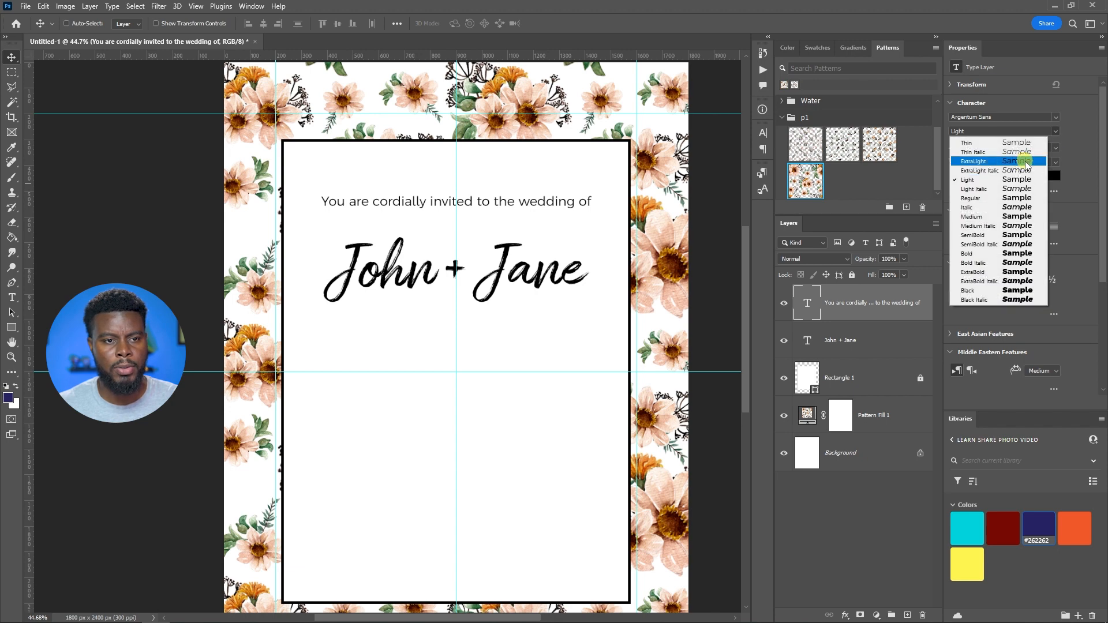
{"action": "left_click", "coordinate": [1026, 162]}
{"action": "left_click", "coordinate": [1055, 132]}
{"action": "left_click", "coordinate": [1034, 143]}
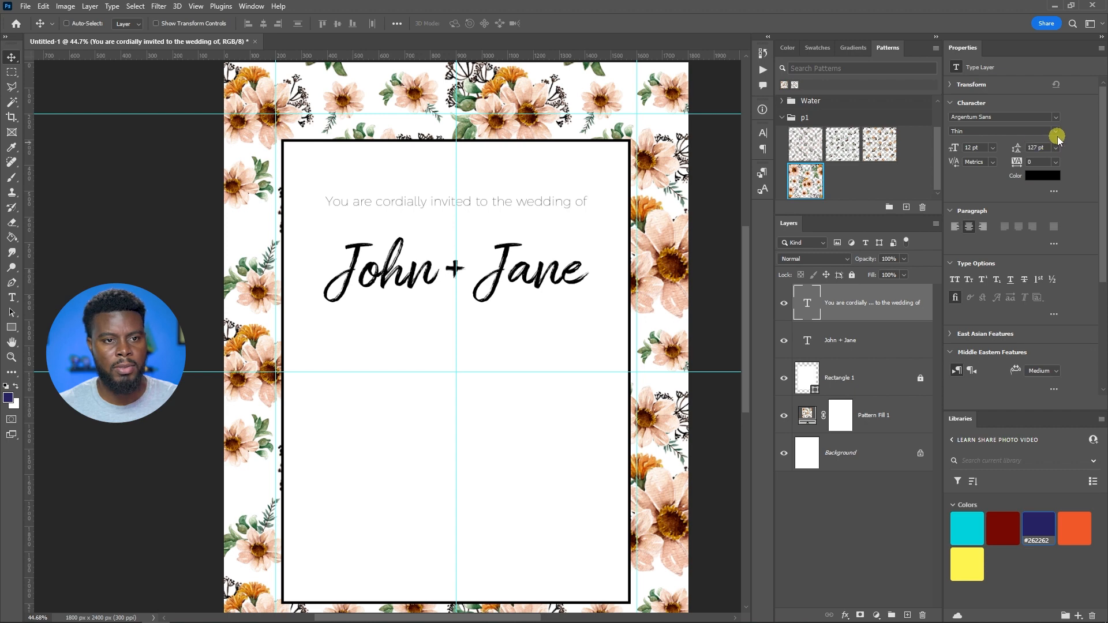
{"action": "left_click", "coordinate": [1054, 131]}
{"action": "left_click", "coordinate": [1045, 161]}
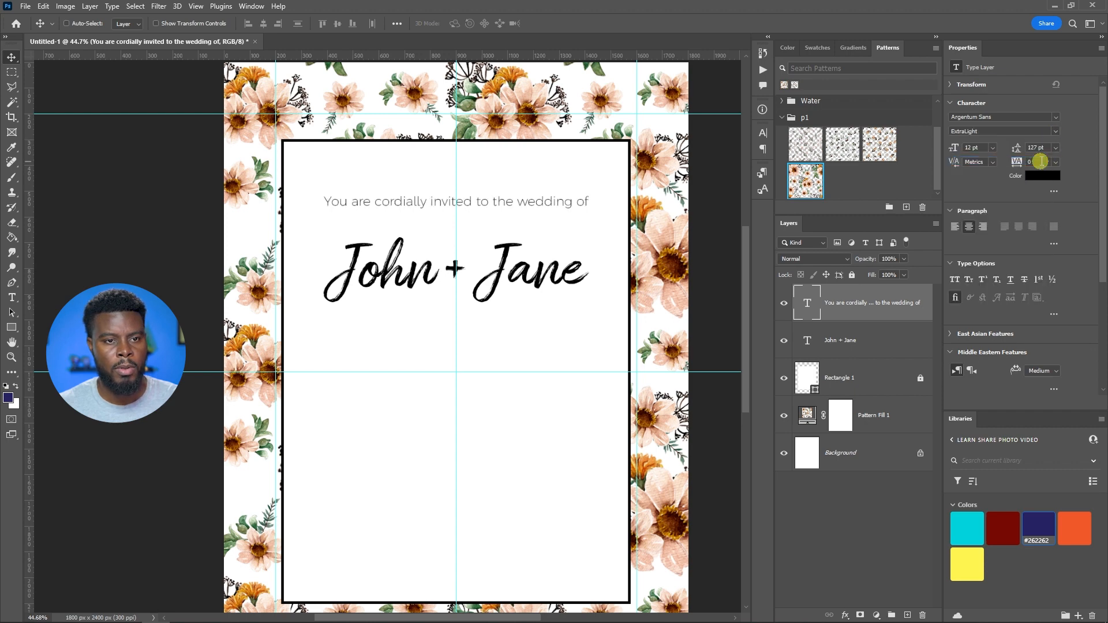
{"action": "left_click", "coordinate": [1056, 134]}
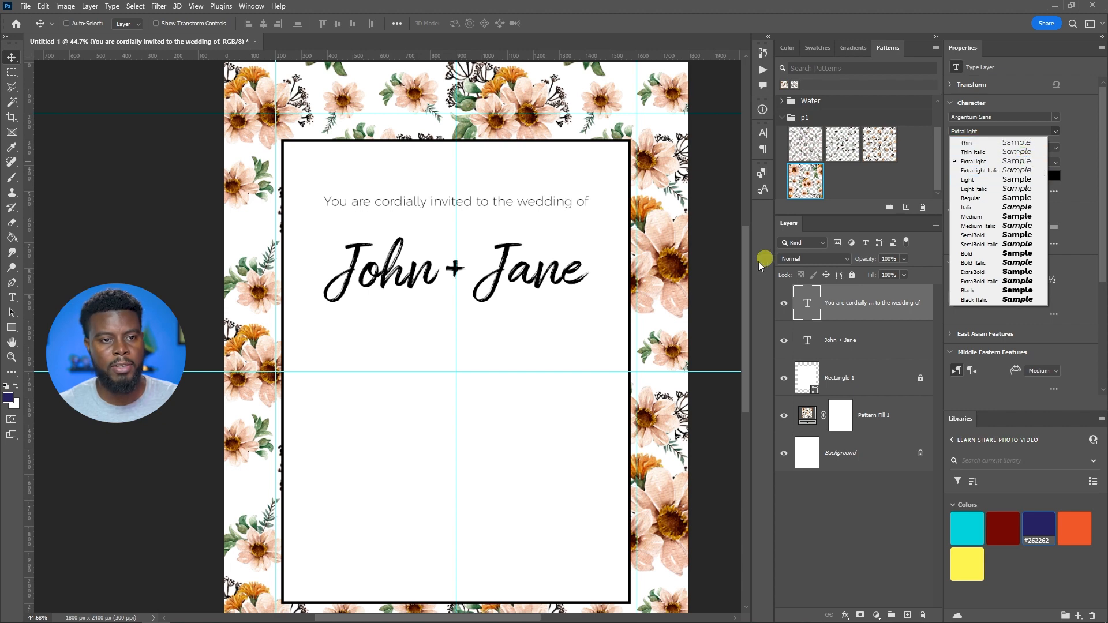
{"action": "left_click", "coordinate": [531, 220]}
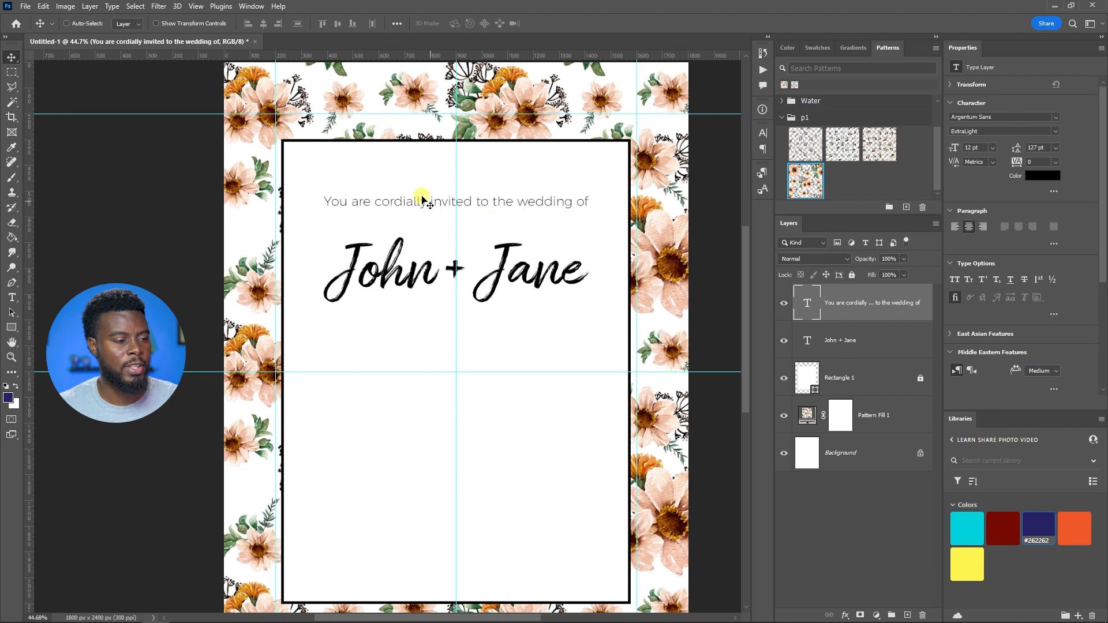
{"action": "scroll", "coordinate": [472, 212], "scroll_direction": "down", "scroll_amount": 2}
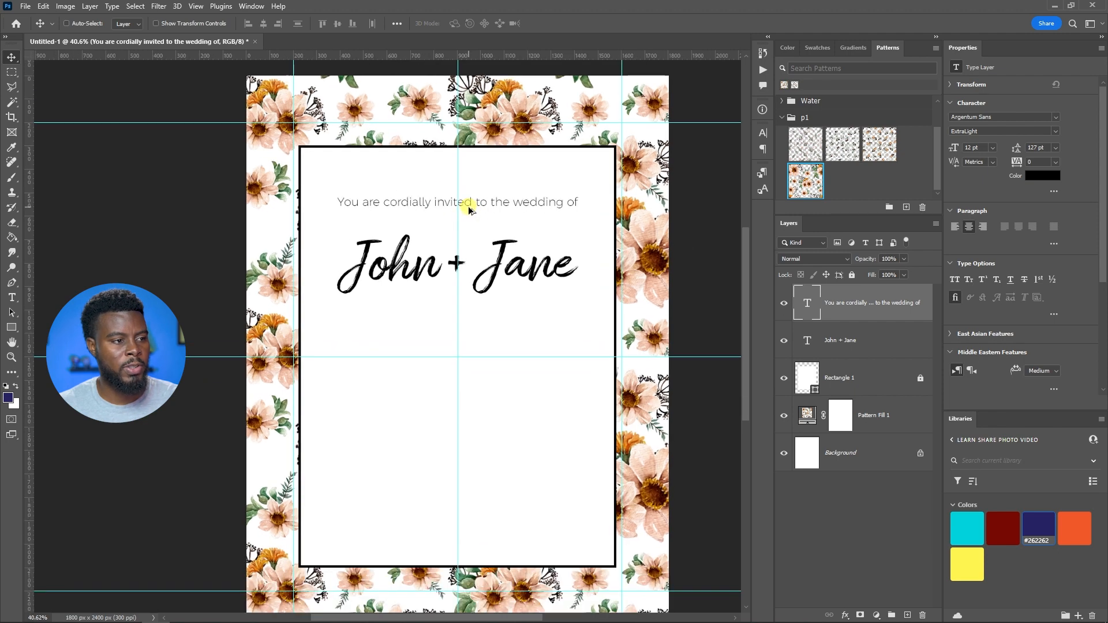
Move the couple's names up closer to the invitation line and set that line's font style to Light
{"action": "left_click", "coordinate": [866, 340]}
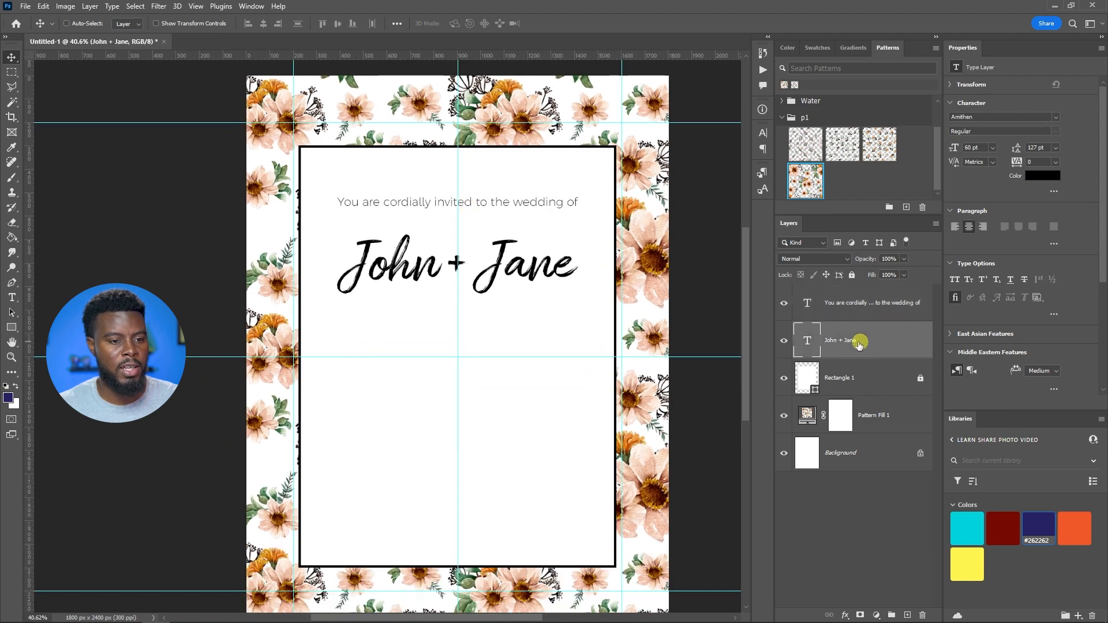
{"action": "left_click_drag", "start_coordinate": [510, 267], "coordinate": [512, 257]}
{"action": "left_click", "coordinate": [849, 315]}
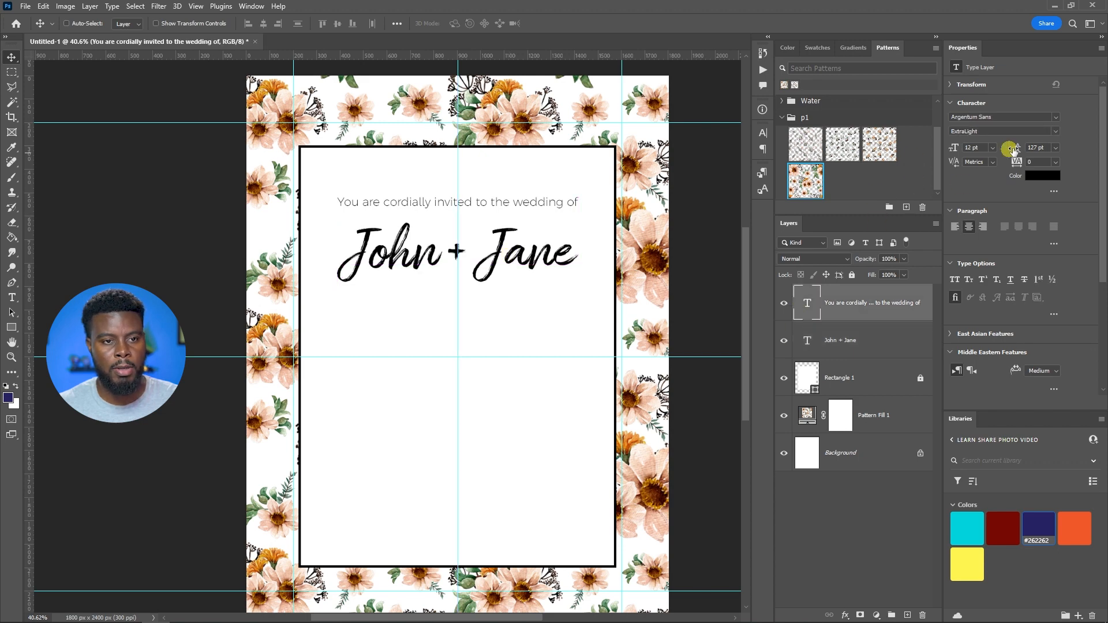
{"action": "left_click", "coordinate": [1055, 131]}
{"action": "left_click", "coordinate": [1011, 181]}
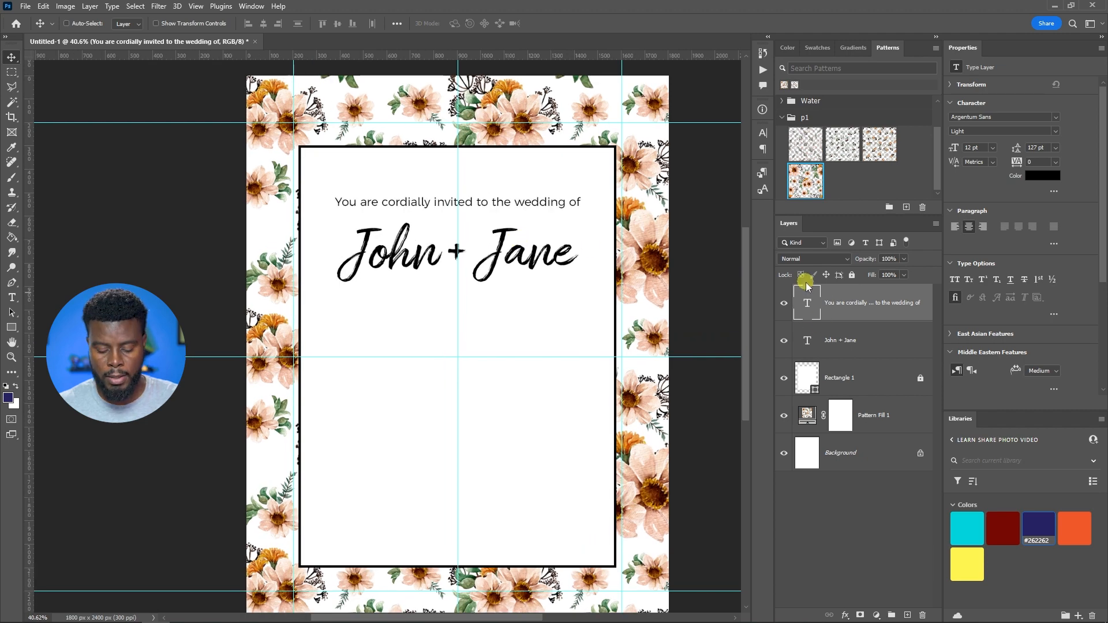
Duplicate the invitation line below the couple's names and replace the copy's text with "on December 61st, 2024" and a second line "at"
{"action": "key", "text": "ctrl+j"}
{"action": "left_click_drag", "start_coordinate": [473, 210], "coordinate": [480, 337]}
{"action": "double_click", "coordinate": [479, 337]}
{"action": "key", "text": "ctrl+a"}
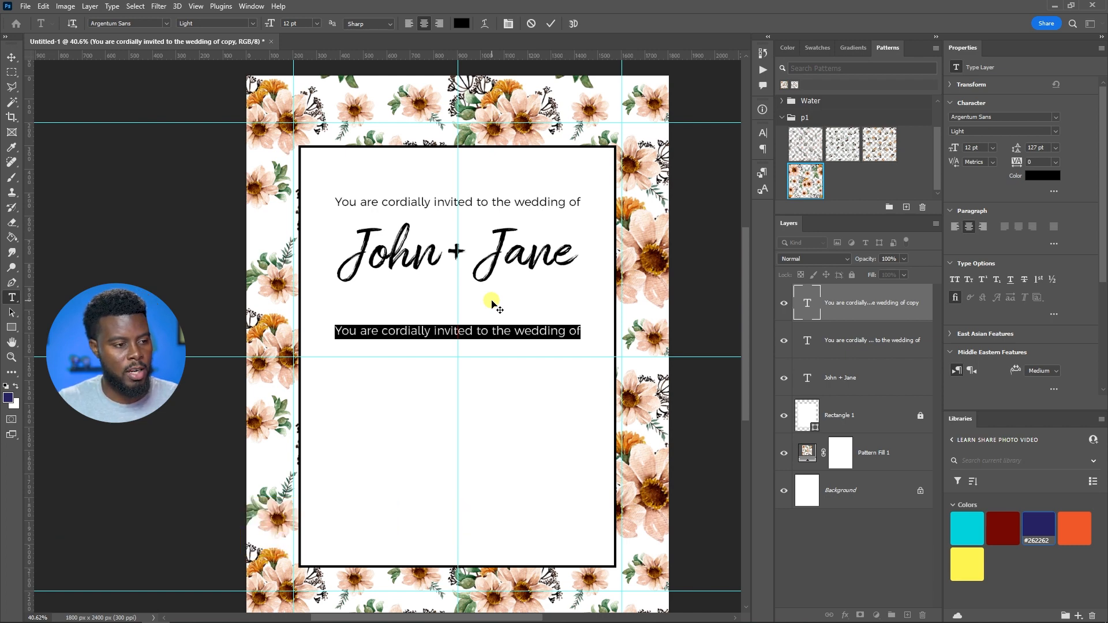
{"action": "type", "text": "on"}
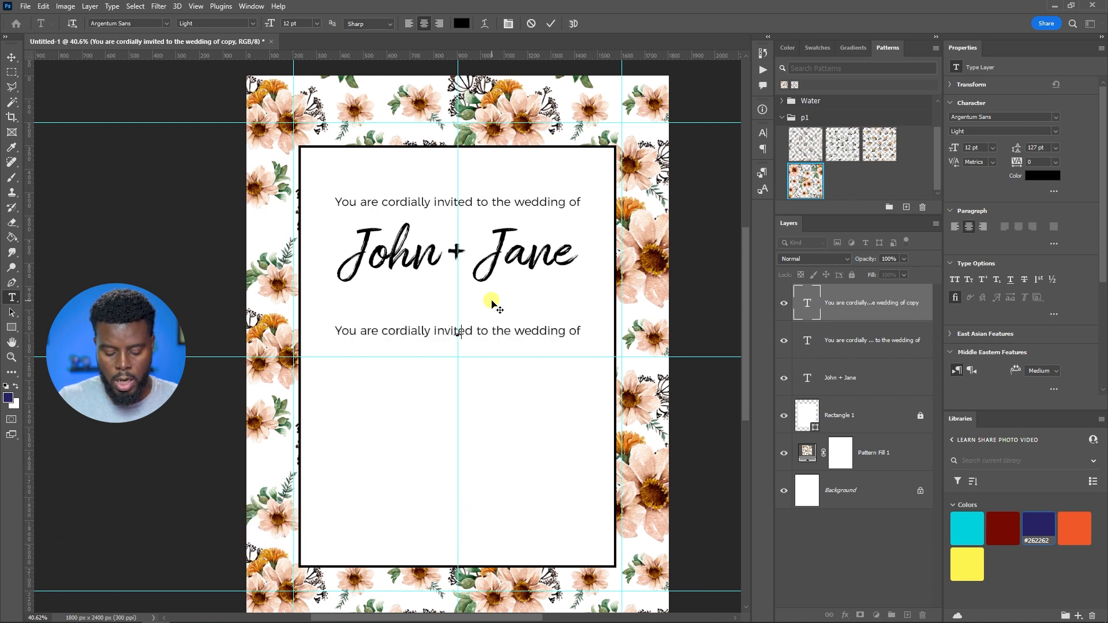
{"action": "type", "text": " December"}
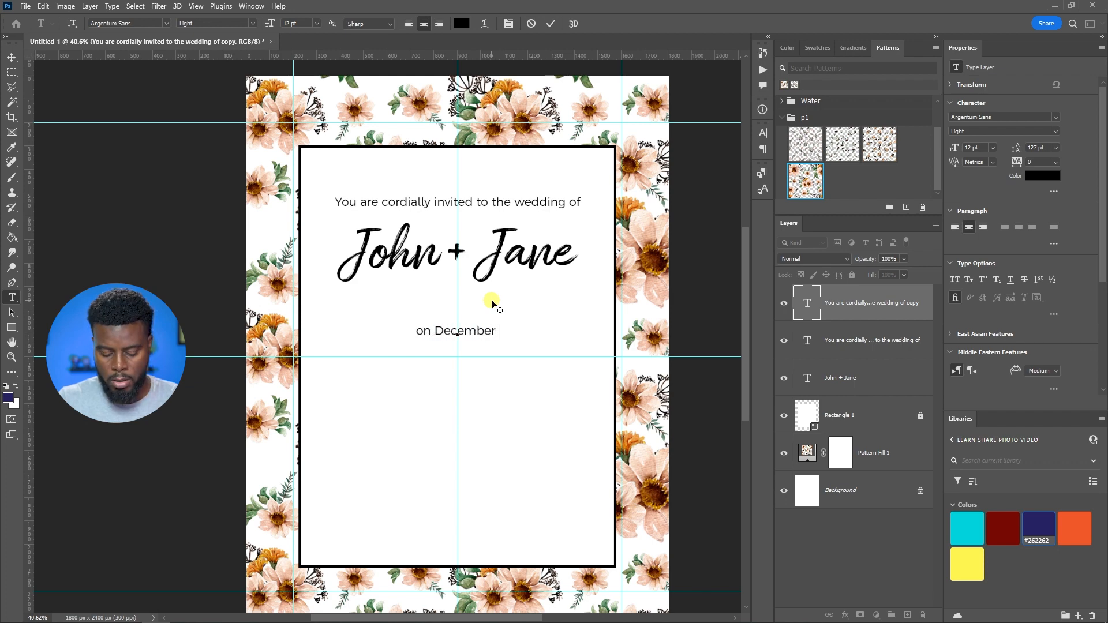
{"action": "type", "text": " 6"}
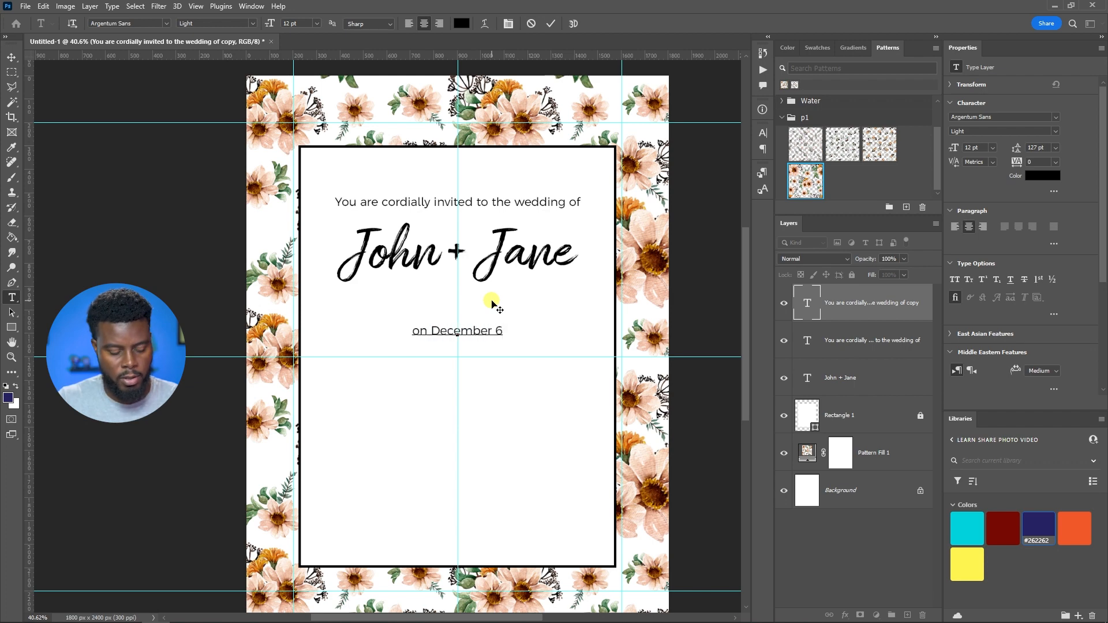
{"action": "type", "text": "1st, 202"}
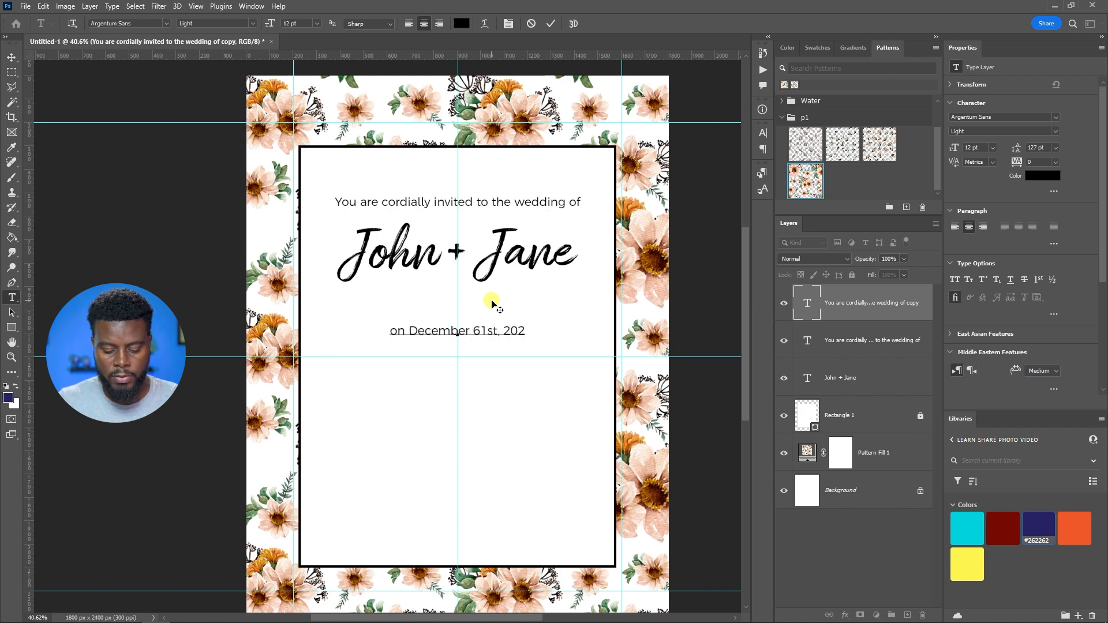
{"action": "type", "text": "4"}
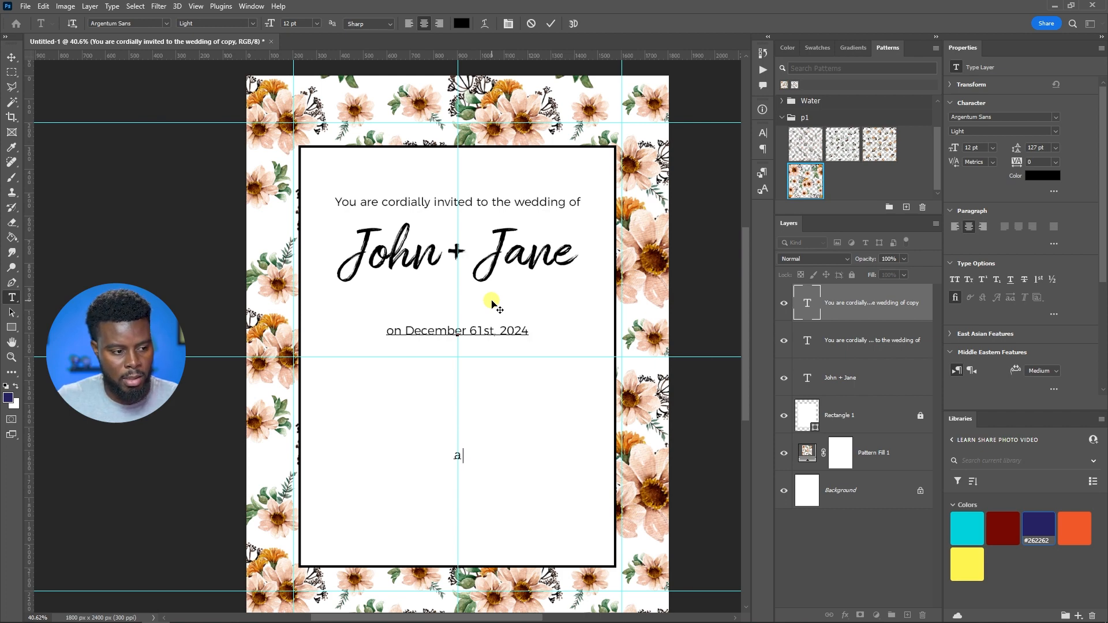
Set the leading of the whole date and venue text to Auto
{"action": "key", "text": "ctrl+a"}
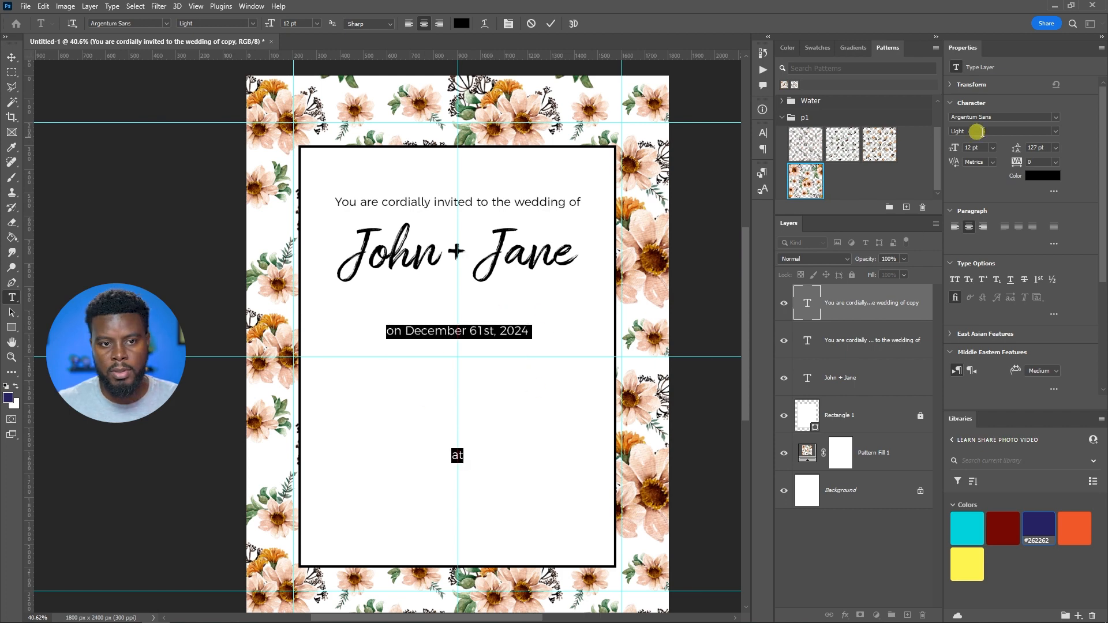
{"action": "left_click", "coordinate": [1059, 148]}
{"action": "left_click", "coordinate": [1038, 148]}
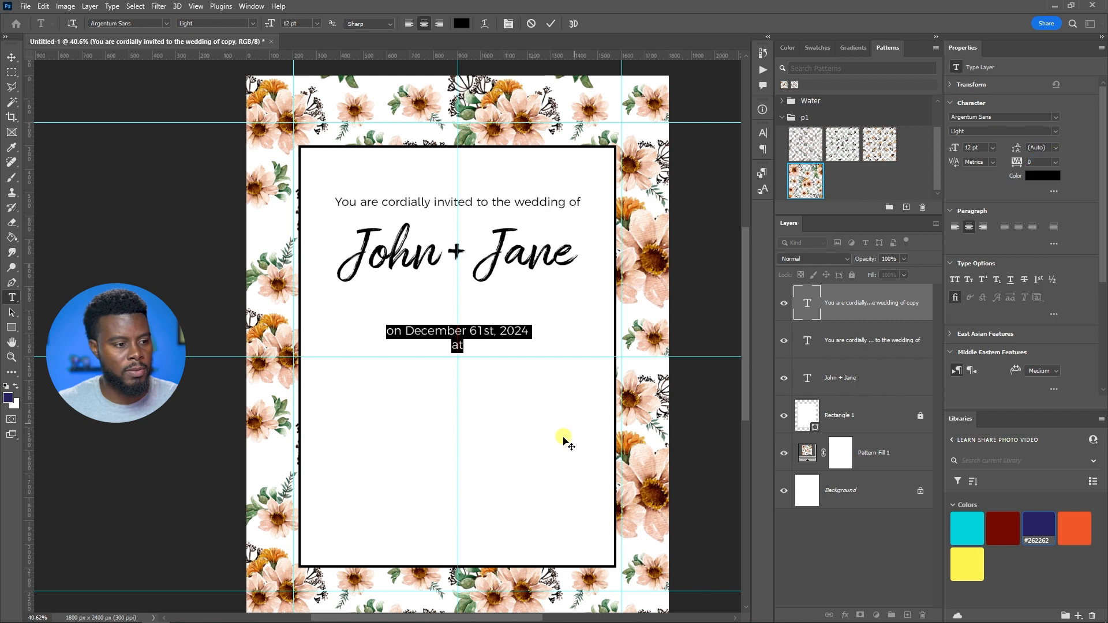
Complete the second line as "at YouTube Shorts Hotel" and move the date and venue text up slightly towards the couple's names
{"action": "key", "text": "Right"}
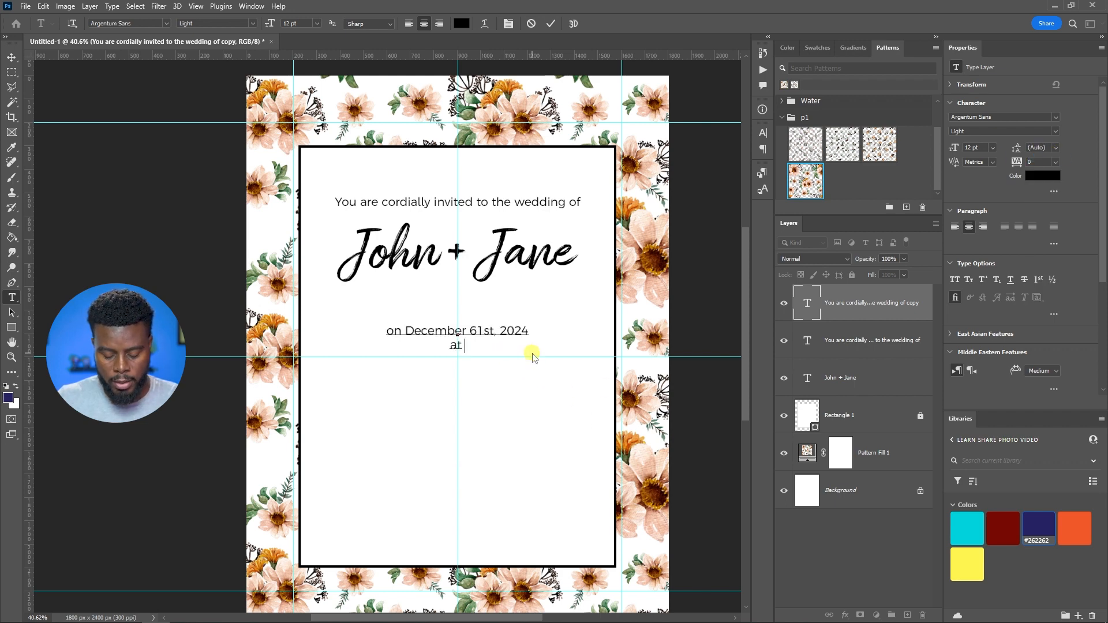
{"action": "type", "text": "YouTube Shorts Hotel"}
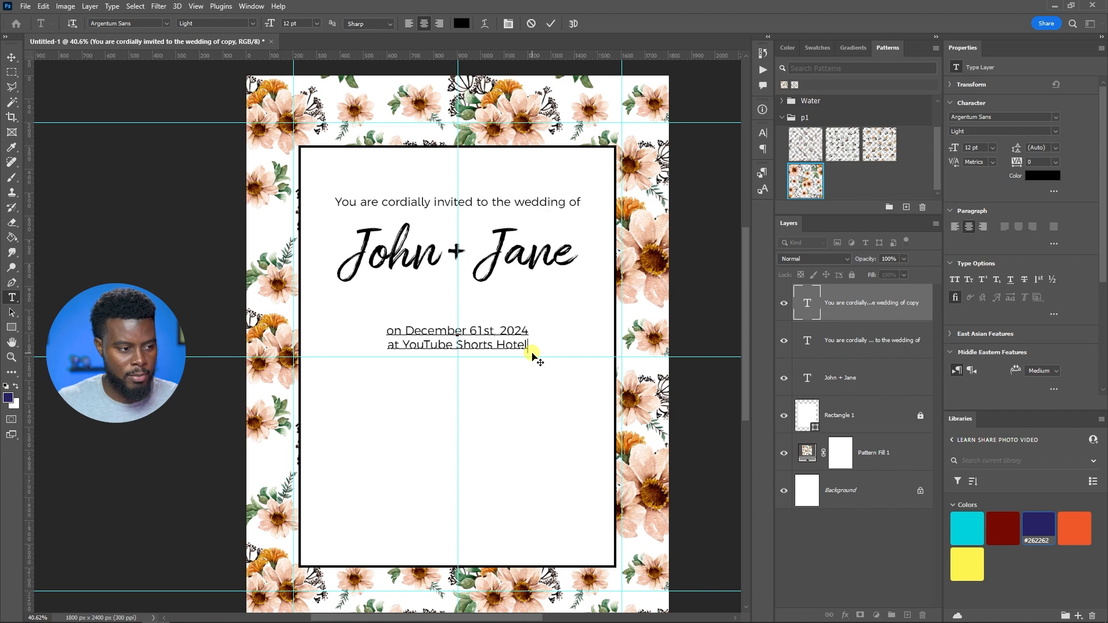
{"action": "key", "text": "ctrl+Return"}
{"action": "key", "text": "v"}
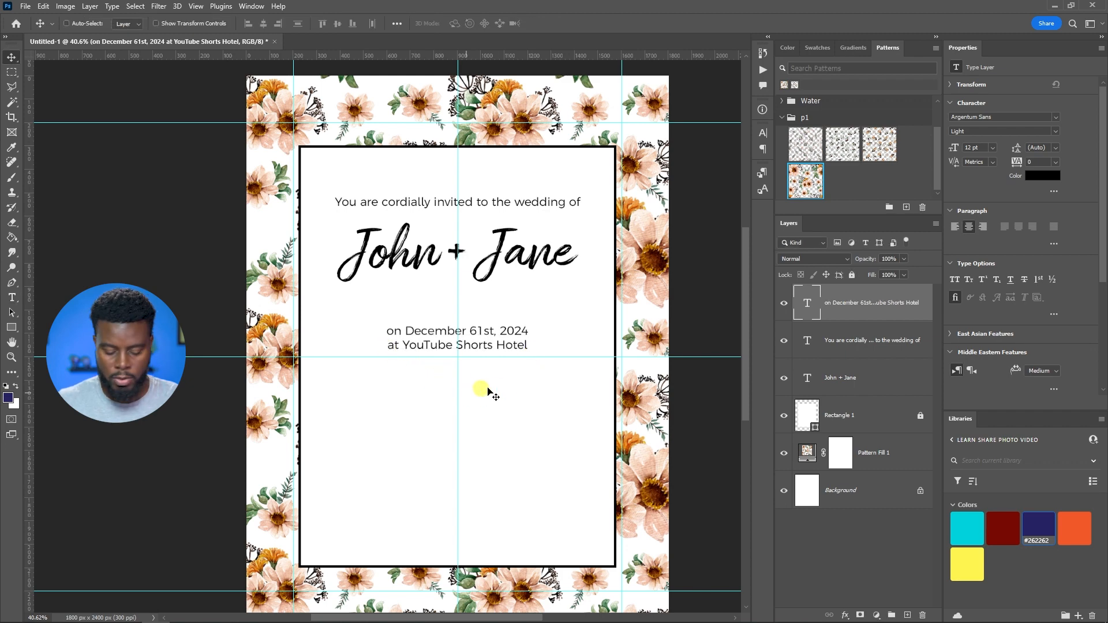
{"action": "scroll", "coordinate": [482, 388], "scroll_direction": "down", "scroll_amount": 1}
{"action": "left_click_drag", "start_coordinate": [481, 347], "coordinate": [480, 337]}
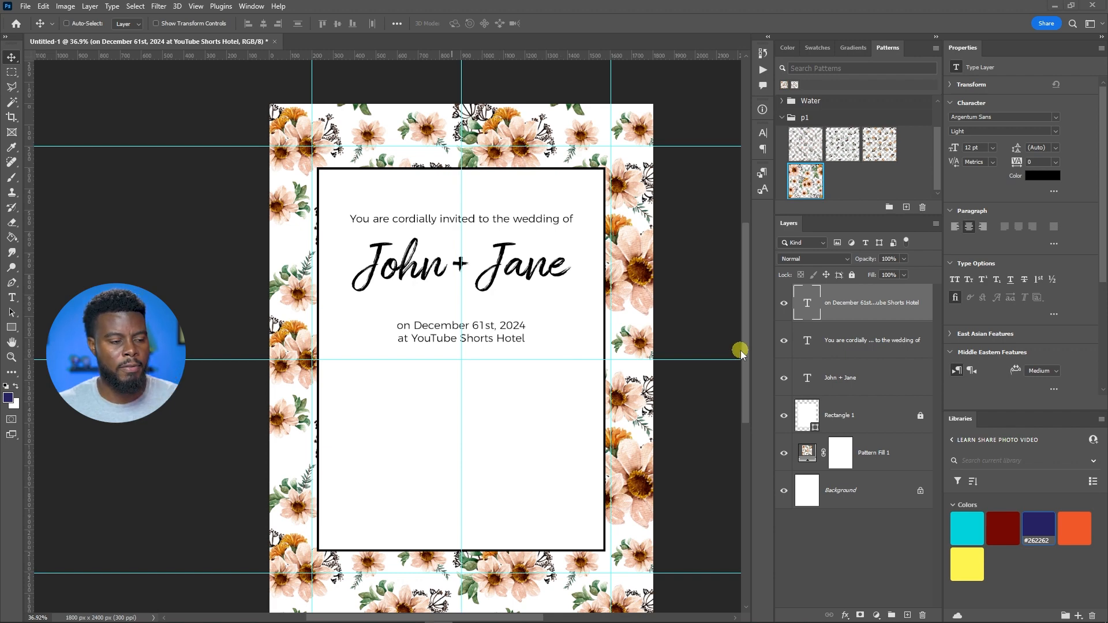
Add the venue's address as two more lines beneath the hotel name and commit the text
{"action": "double_click", "coordinate": [526, 338]}
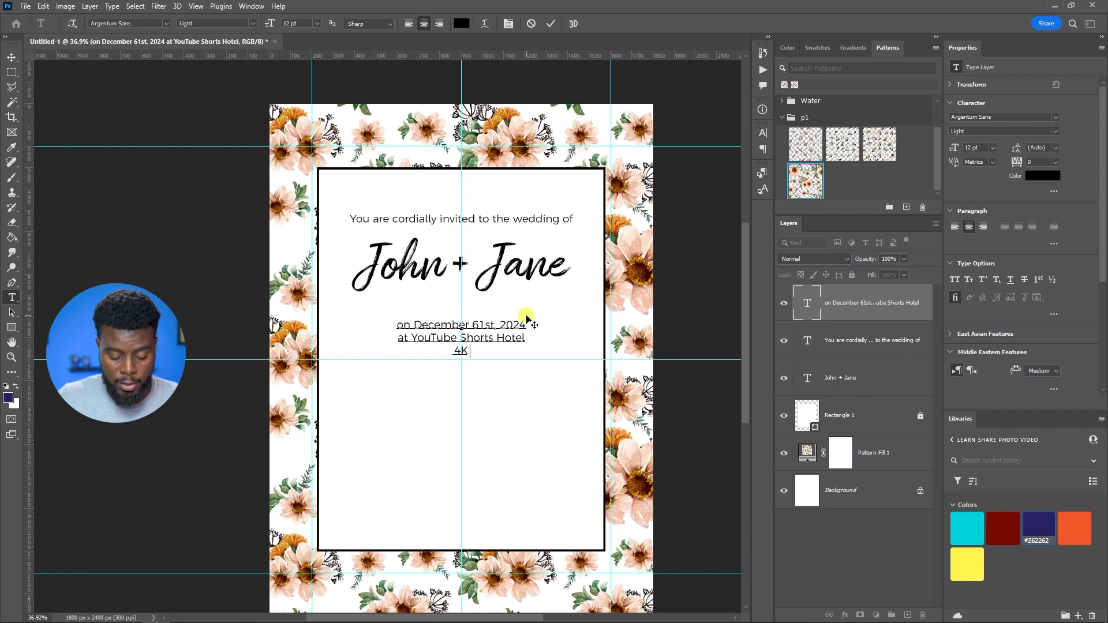
{"action": "type", "text": "Video "}
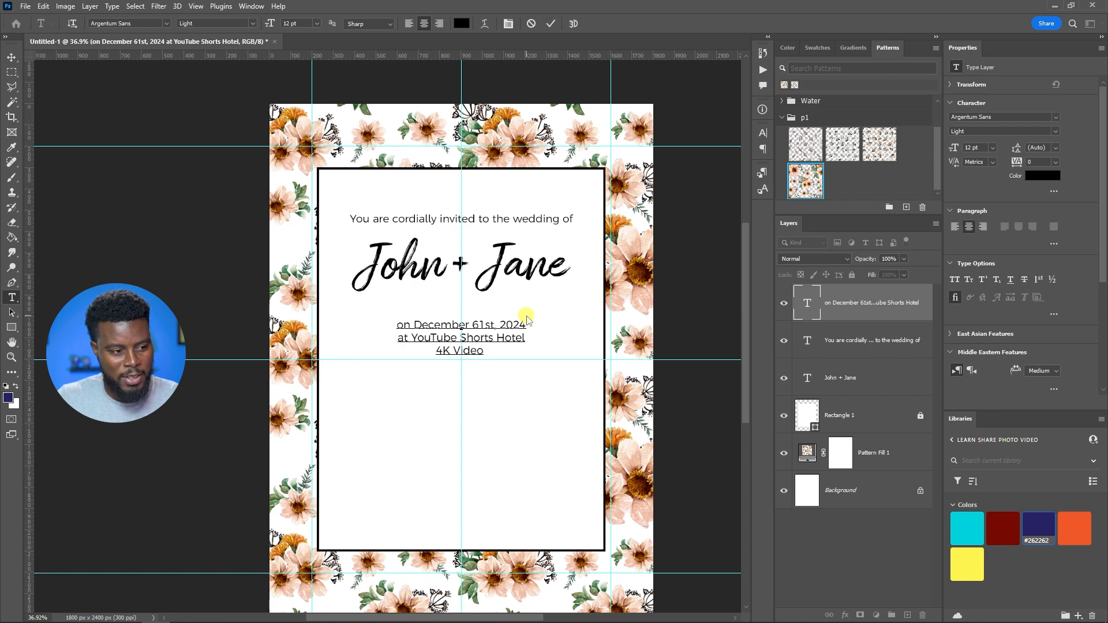
{"action": "type", "text": "Template Way"}
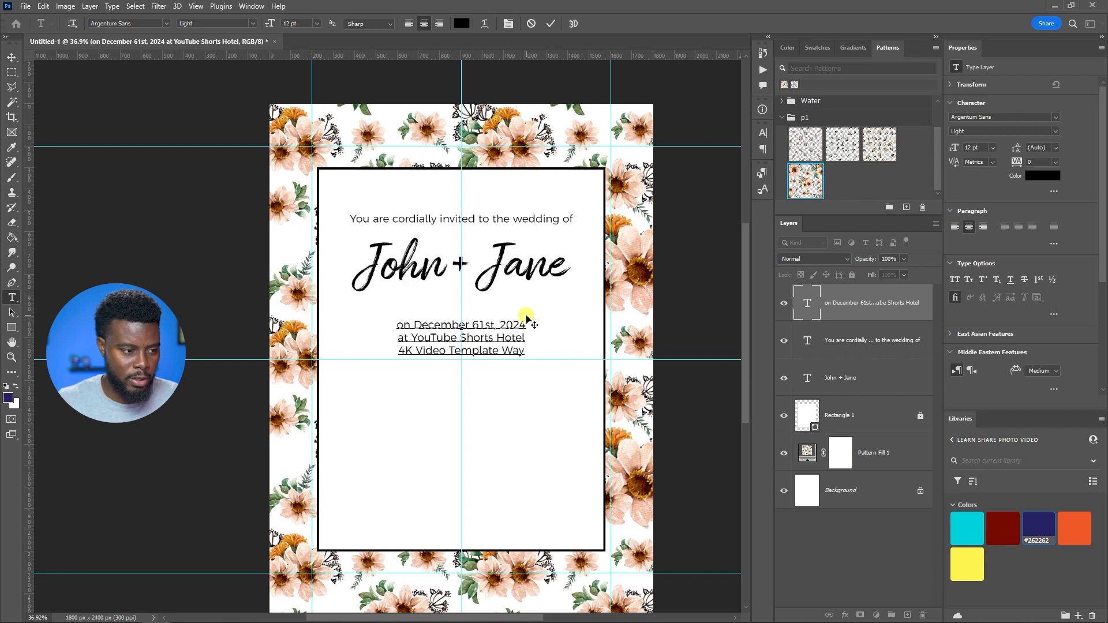
{"action": "key", "text": "ctrl+Return"}
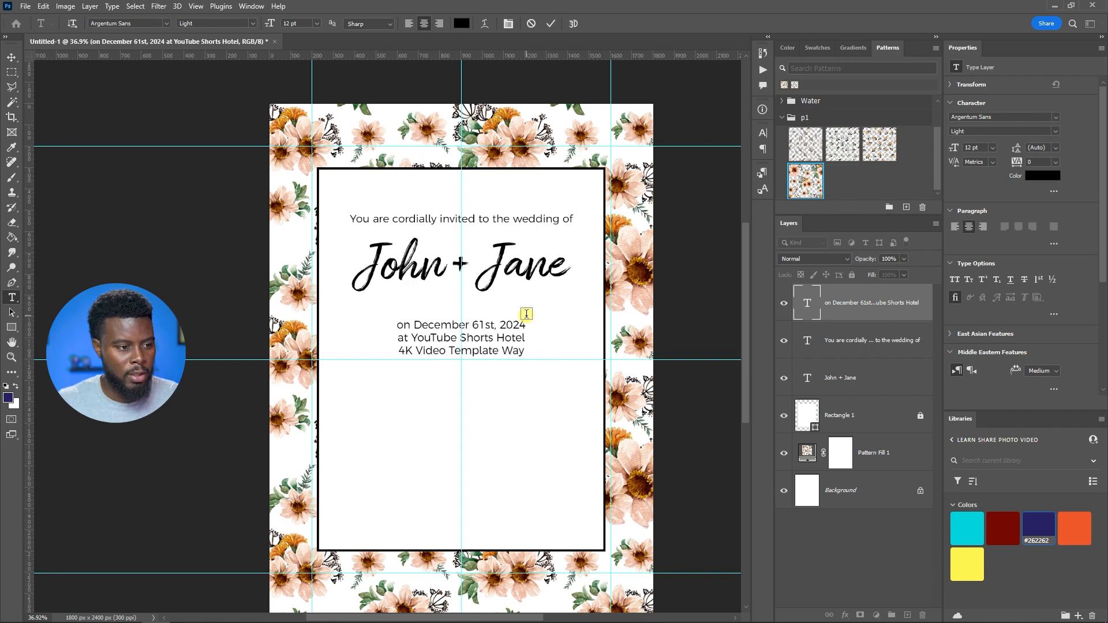
{"action": "left_click", "coordinate": [524, 352]}
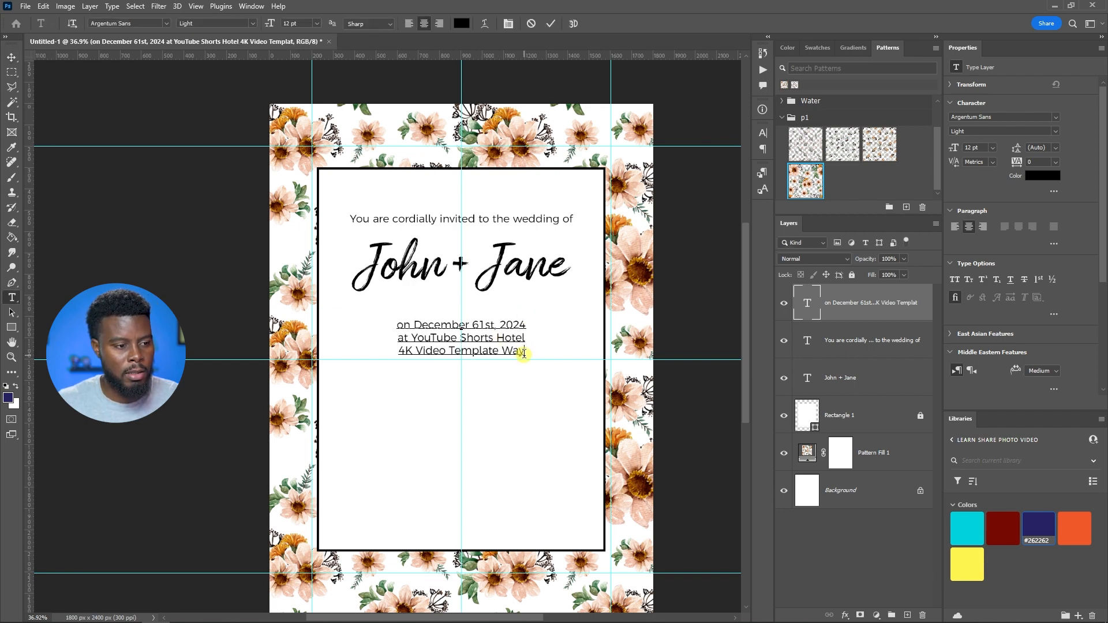
{"action": "type", "text": "World"}
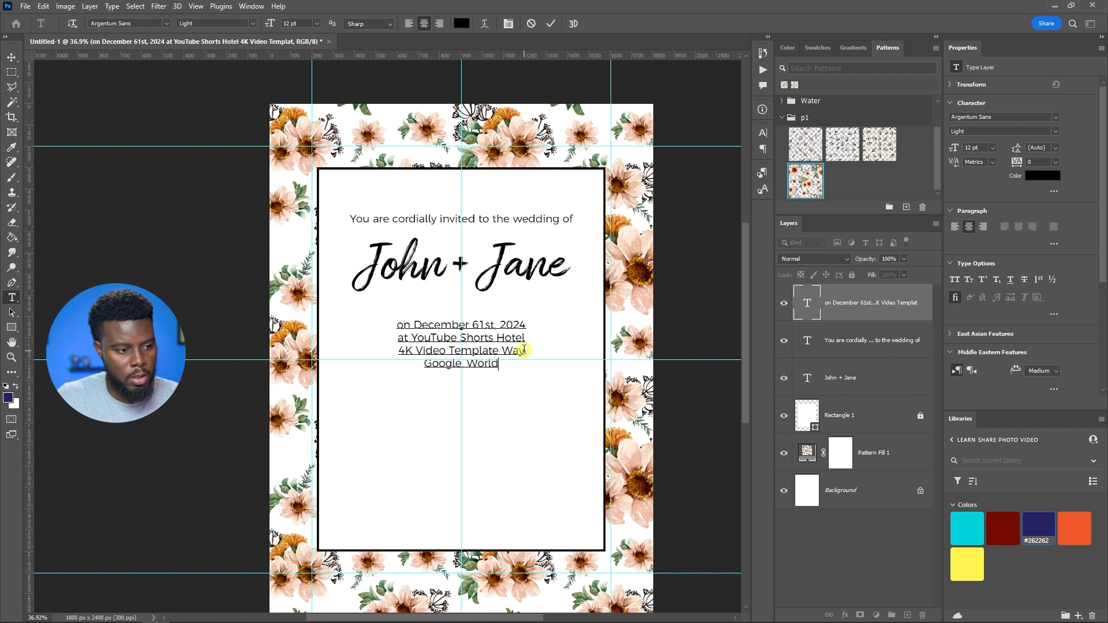
{"action": "key", "text": "ctrl+Return"}
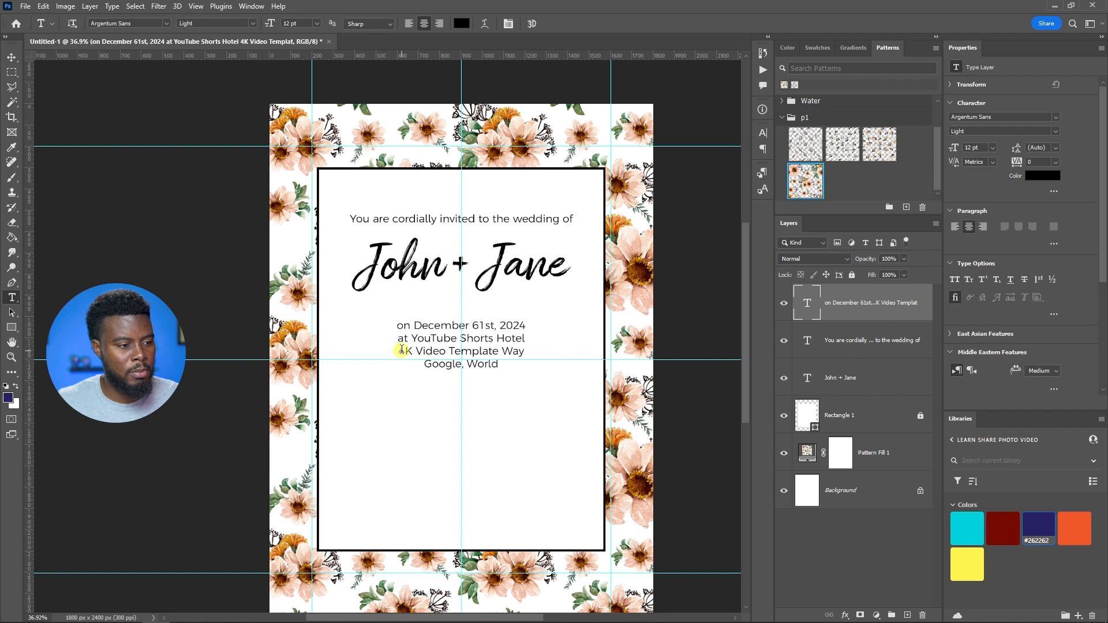
Try inserting a blank line between the date and the venue lines, and undo it
{"action": "left_click_drag", "start_coordinate": [399, 351], "coordinate": [499, 365]}
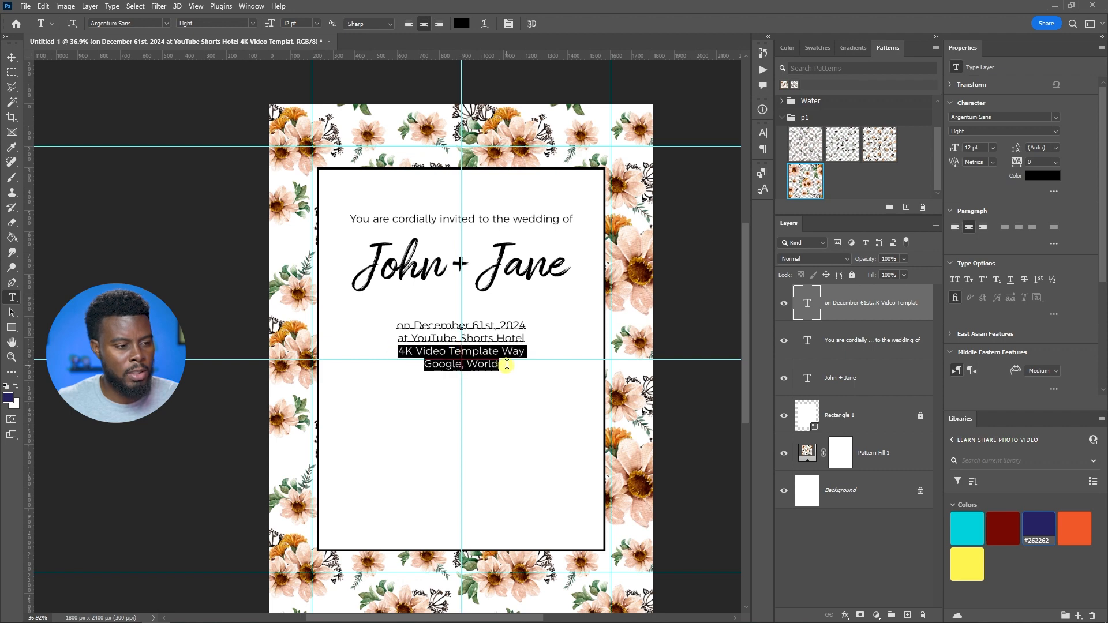
{"action": "left_click", "coordinate": [526, 323]}
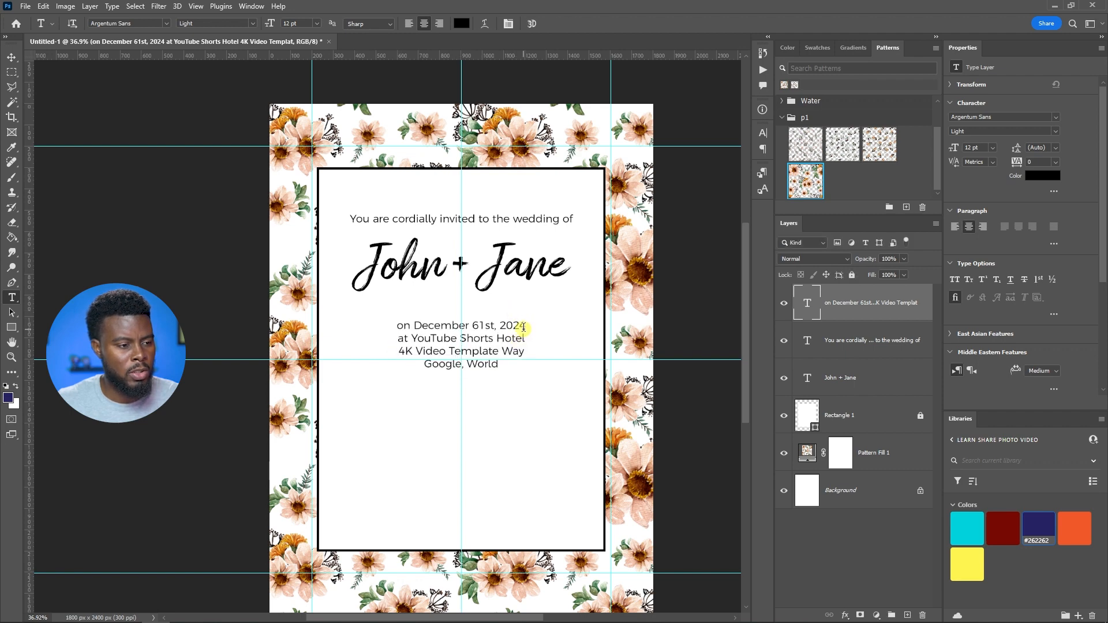
{"action": "key", "text": "Return"}
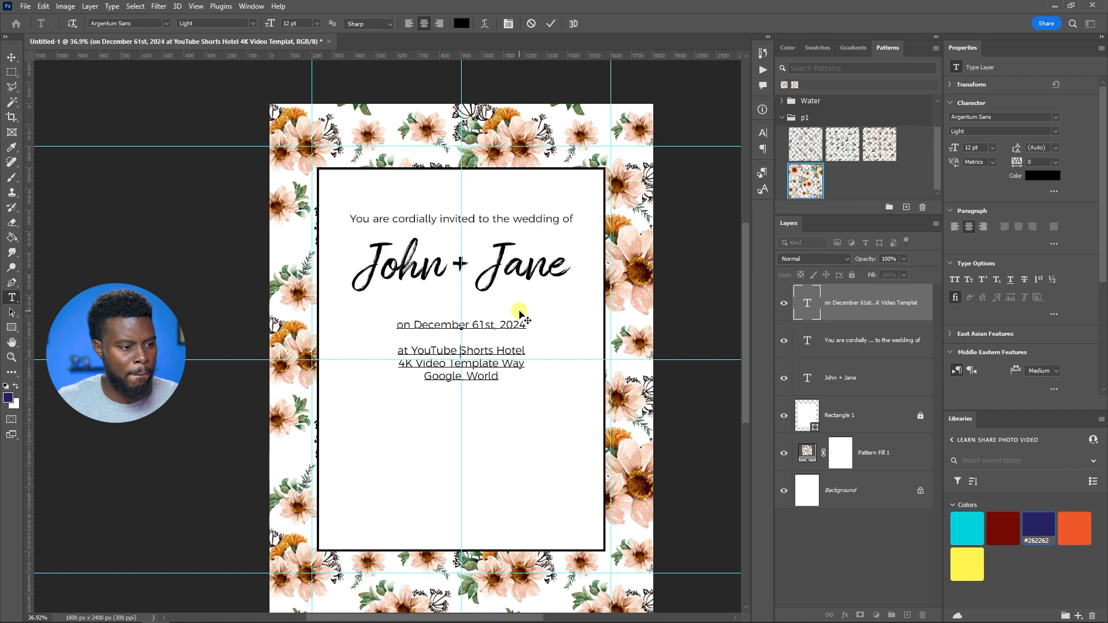
{"action": "left_click", "coordinate": [816, 300]}
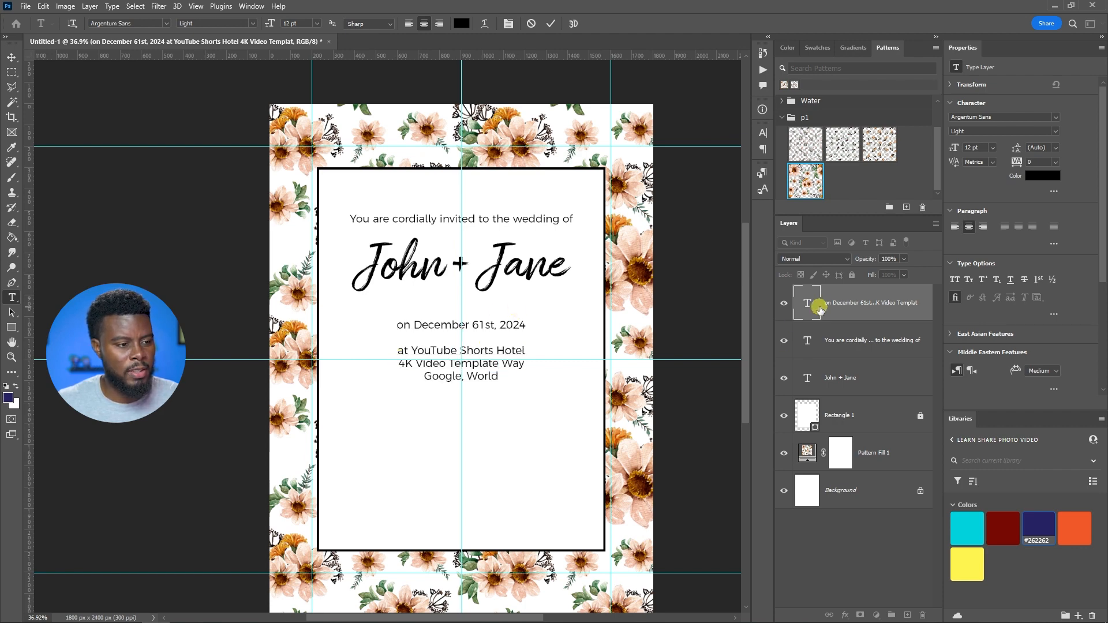
{"action": "key", "text": "ctrl+z"}
{"action": "key", "text": "v"}
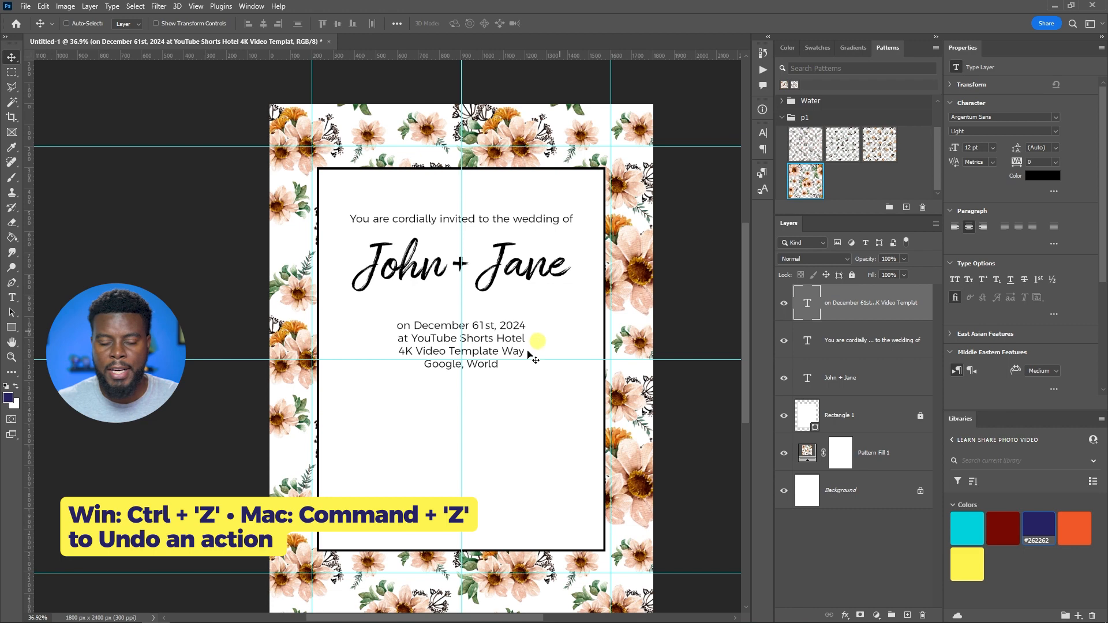
Delete the two address lines beneath the hotel name and commit the text
{"action": "key", "text": "t"}
{"action": "left_click_drag", "start_coordinate": [399, 351], "coordinate": [521, 364]}
{"action": "key", "text": "BackSpace"}
{"action": "key", "text": "ctrl+Return"}
{"action": "key", "text": "v"}
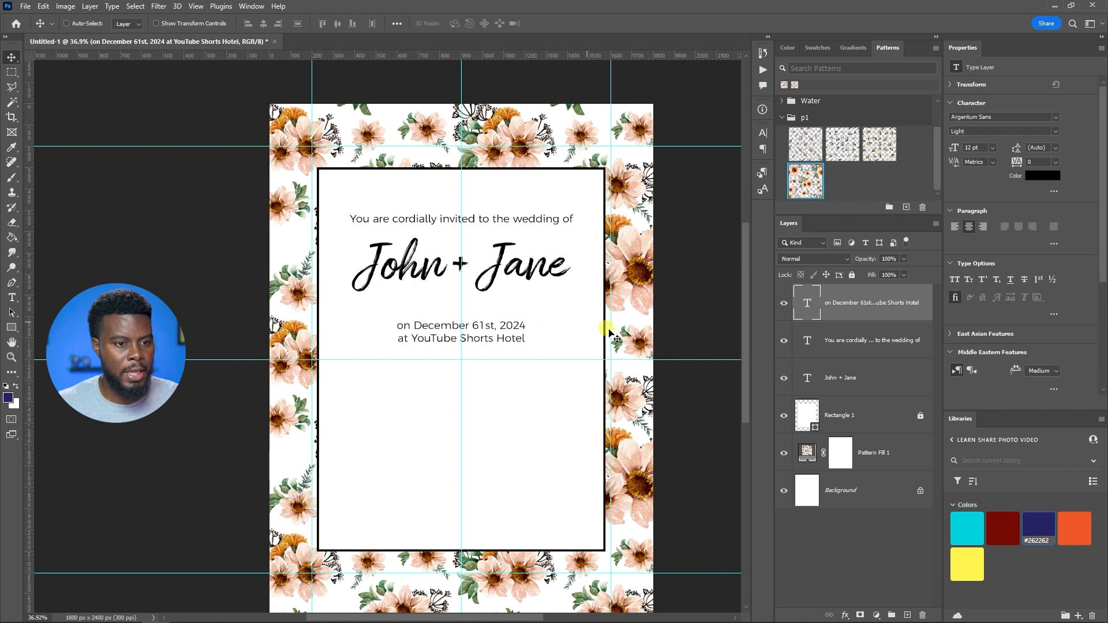
{"action": "scroll", "coordinate": [561, 306], "scroll_direction": "down", "scroll_amount": 1}
{"action": "scroll", "coordinate": [562, 307], "scroll_direction": "up", "scroll_amount": 1}
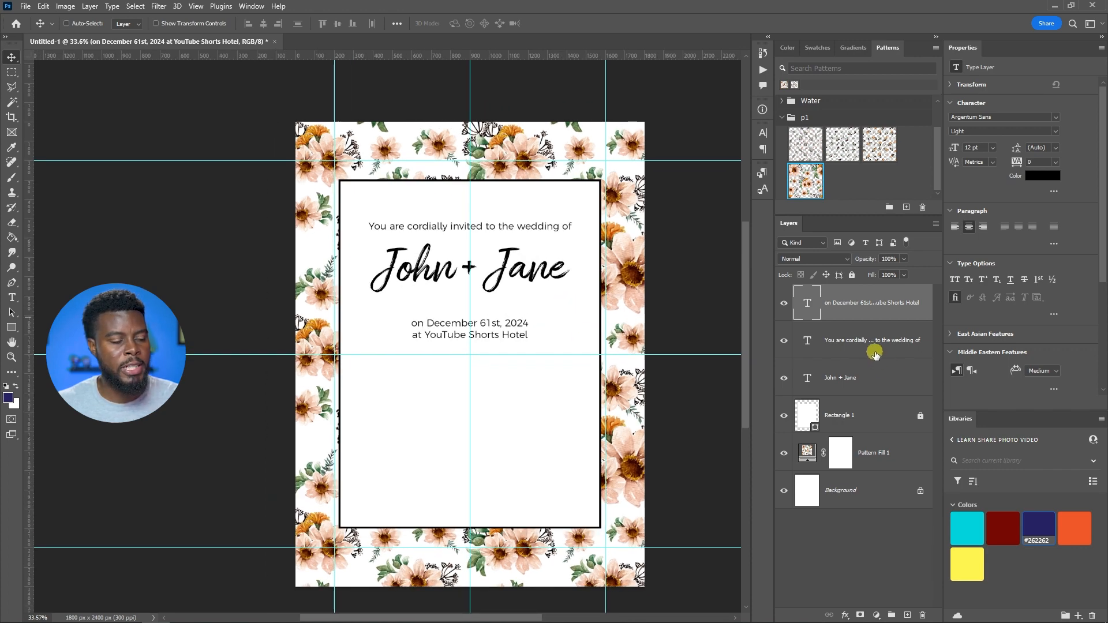
Remove the date line from the date and venue text, keeping only the line "at YouTube Shorts Hotel"
{"action": "key", "text": "t"}
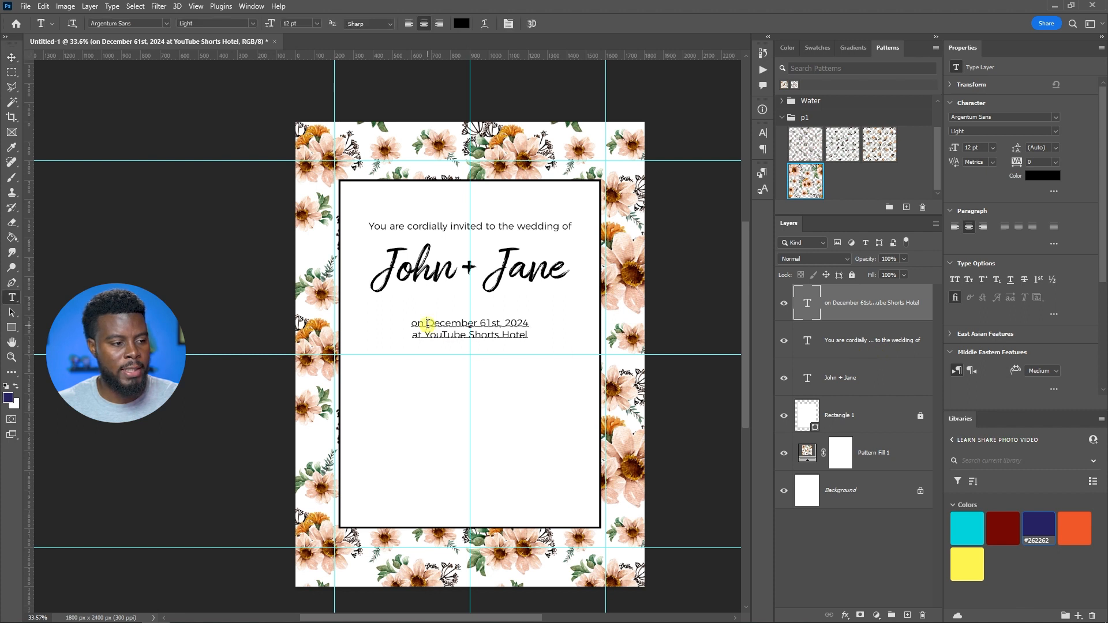
{"action": "triple_click", "coordinate": [427, 324]}
{"action": "key", "text": "Delete"}
{"action": "key", "text": "Delete"}
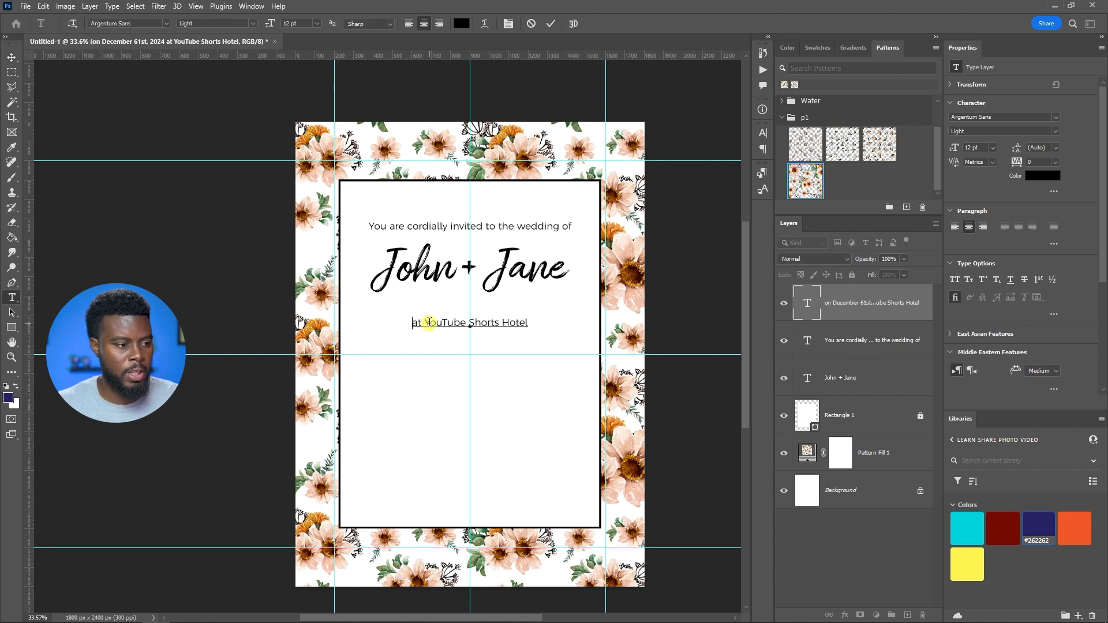
{"action": "key", "text": "ctrl+Return"}
{"action": "left_click", "coordinate": [529, 322]}
{"action": "key", "text": "ctrl+Return"}
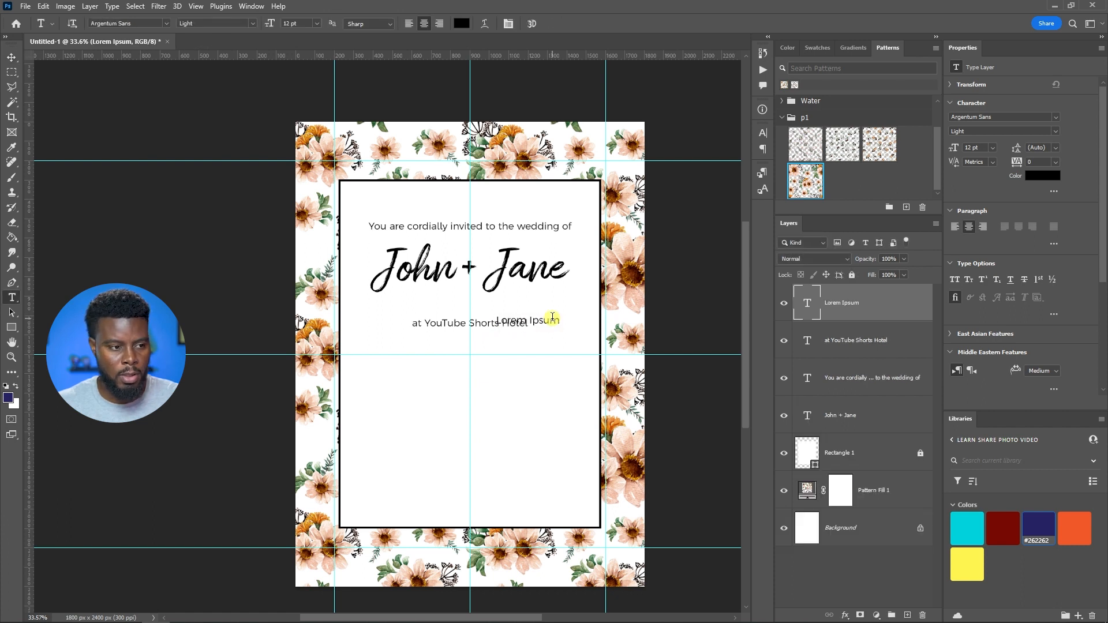
{"action": "key", "text": "ctrl+z"}
Add the venue's address as a line beneath the hotel name and move the venue text up slightly towards the couple's names
{"action": "left_click", "coordinate": [522, 322]}
{"action": "left_click", "coordinate": [527, 322]}
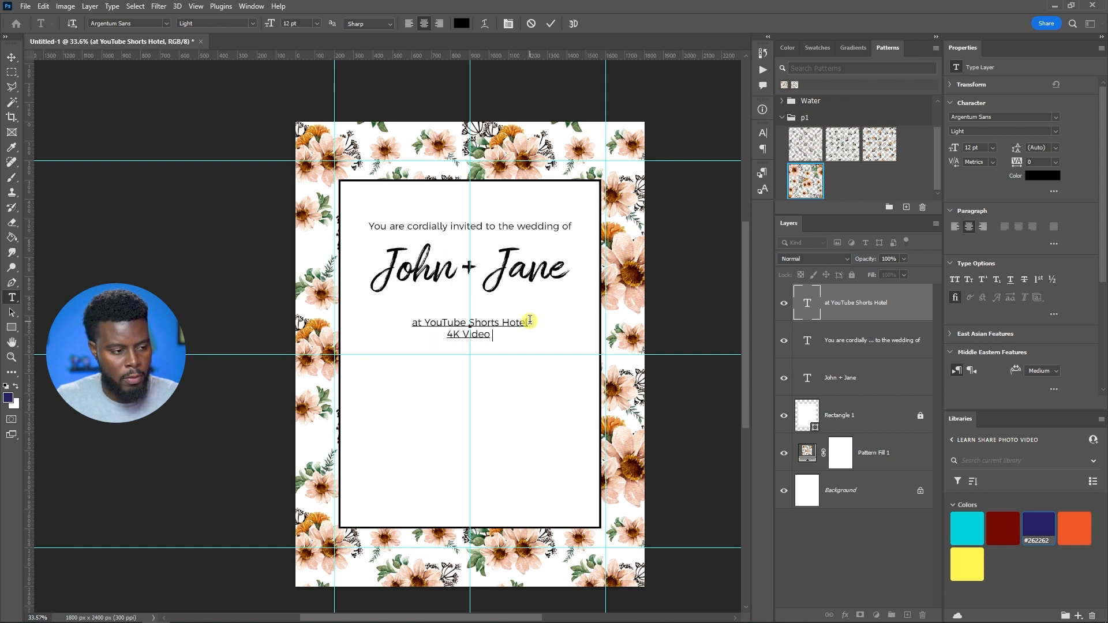
{"action": "type", "text": "Podcast Avenue"}
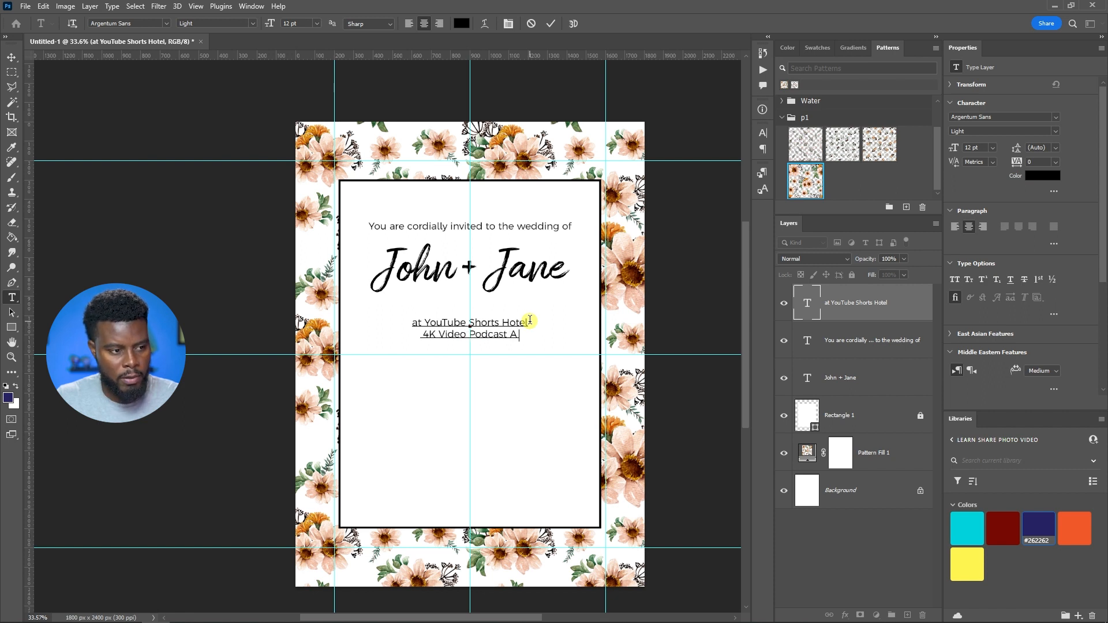
{"action": "type", "text": ", Google"}
{"action": "key", "text": "ctrl+Return"}
{"action": "key", "text": "v"}
{"action": "left_click_drag", "start_coordinate": [505, 324], "coordinate": [504, 314]}
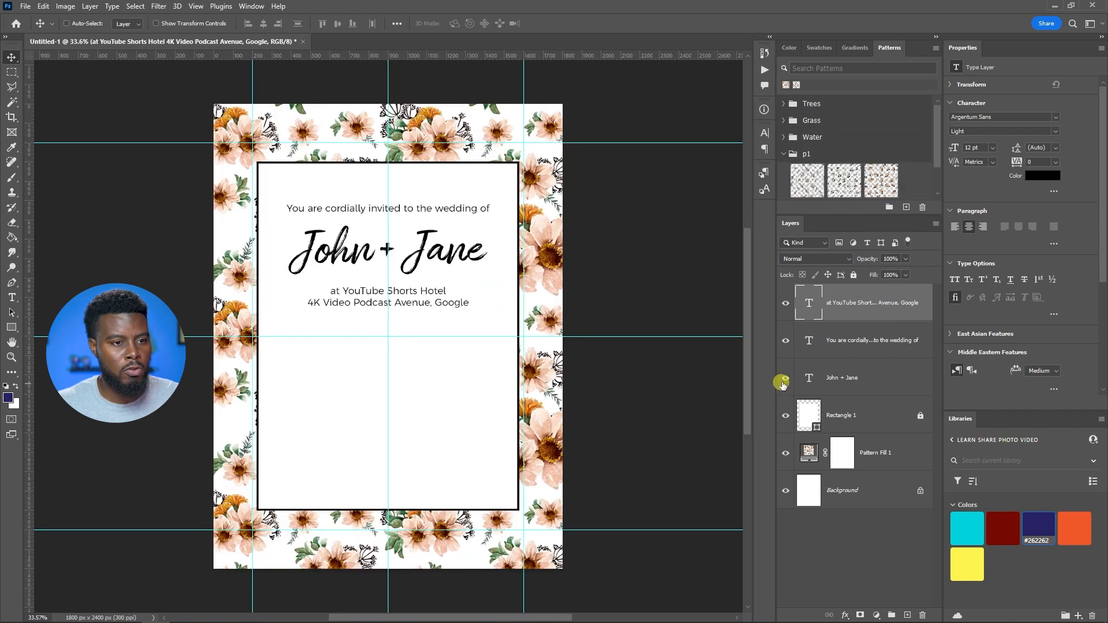
Duplicate the couple's names text layer and move the copy straight down below the venue text
{"action": "left_click", "coordinate": [786, 379]}
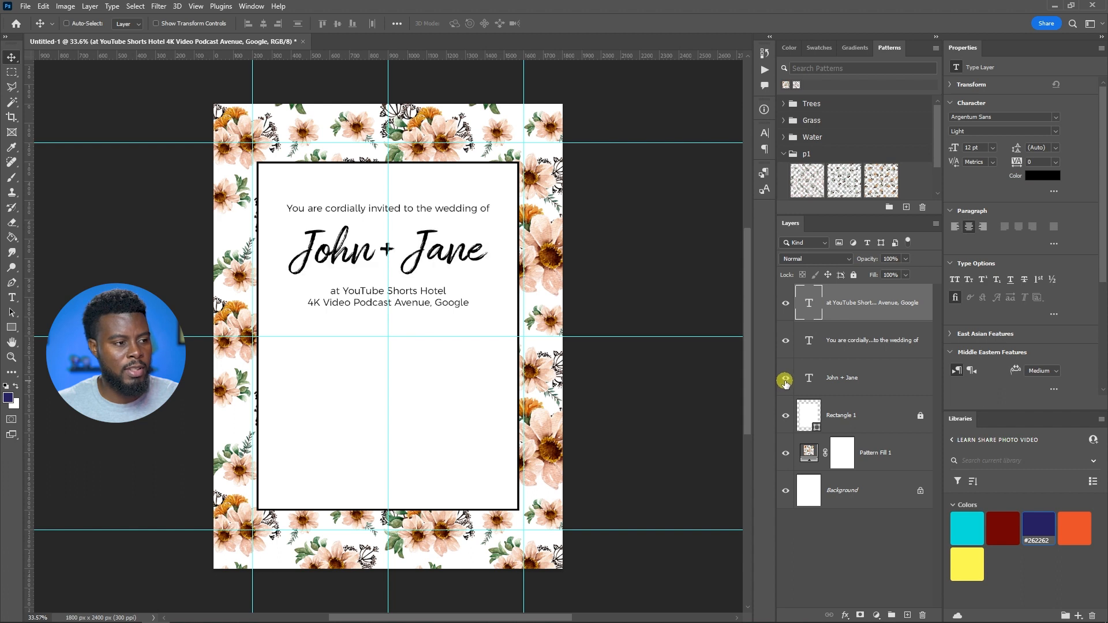
{"action": "left_click", "coordinate": [820, 381]}
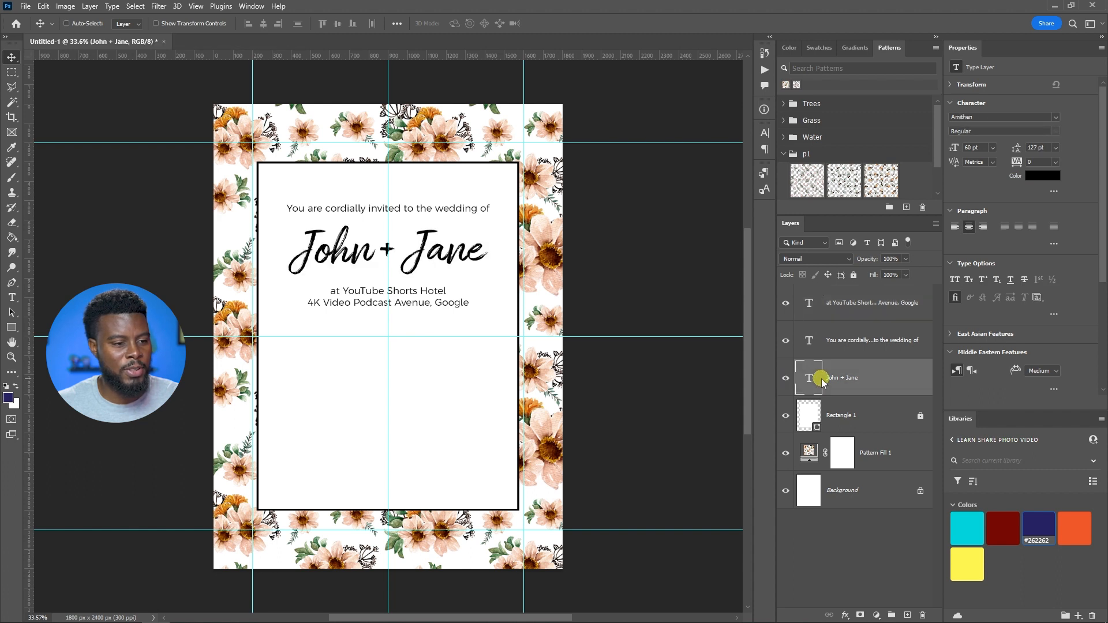
{"action": "key", "text": "ctrl+j"}
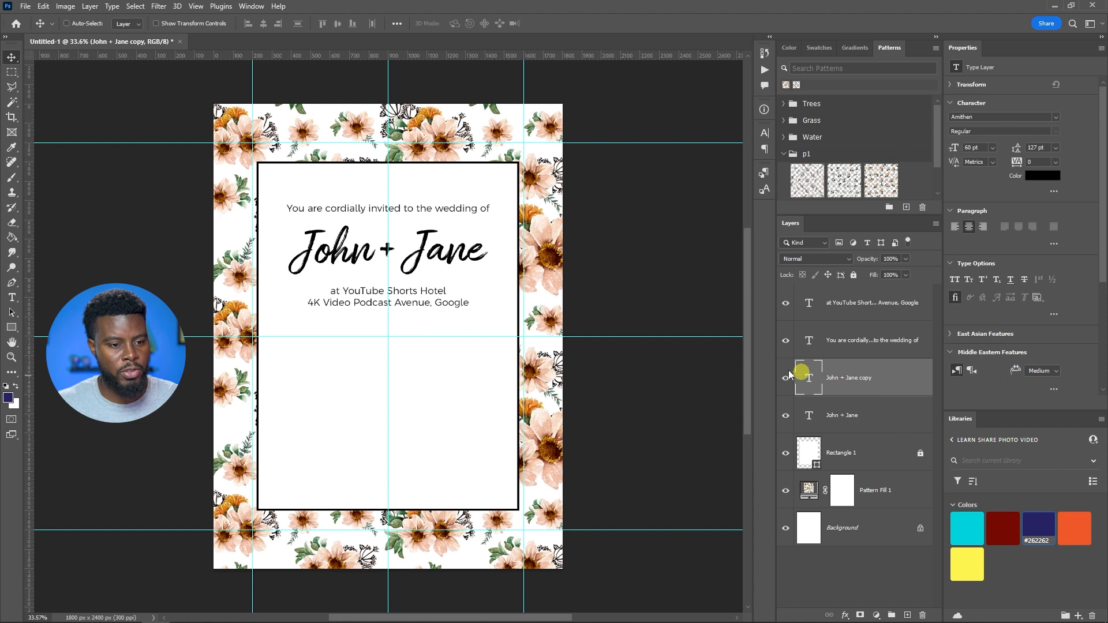
{"action": "left_click_drag", "start_coordinate": [414, 286], "coordinate": [414, 381]}
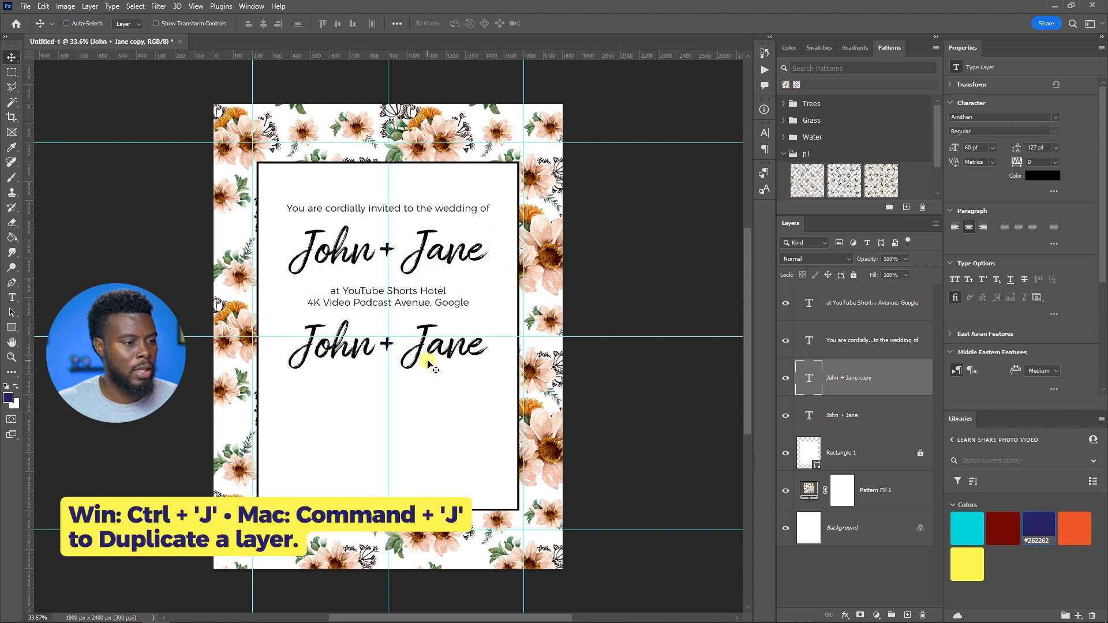
Replace the wording of the copied script text with "December 61st, 2024" and commit it
{"action": "key", "text": "t"}
{"action": "left_click", "coordinate": [441, 378]}
{"action": "key", "text": "ctrl+a"}
{"action": "type", "text": "December"}
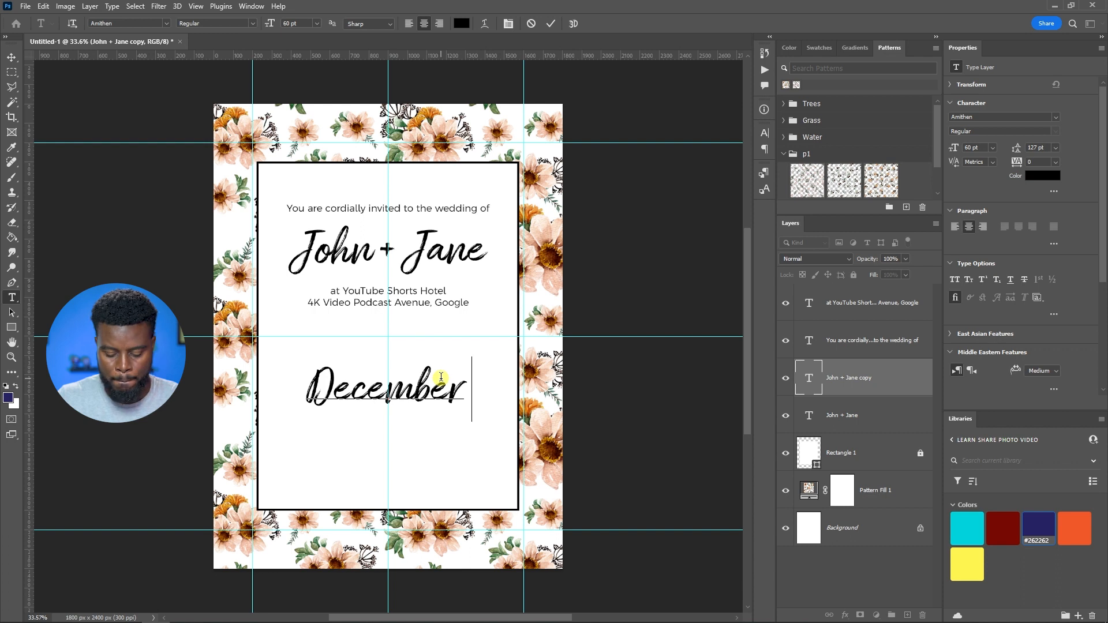
{"action": "type", "text": " 6"}
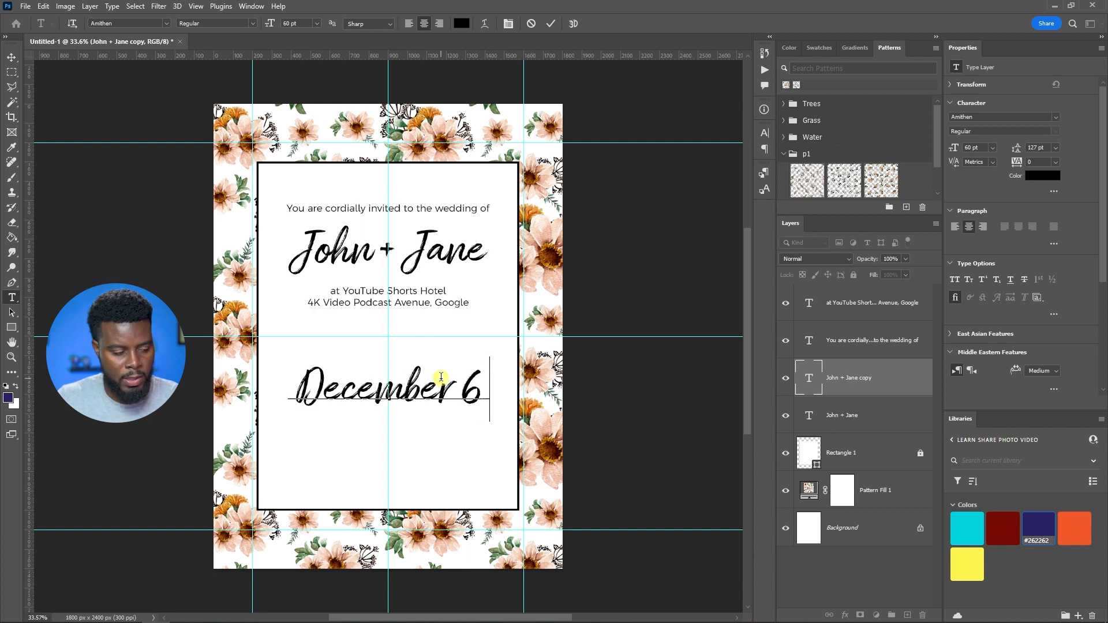
{"action": "type", "text": "1st, 202"}
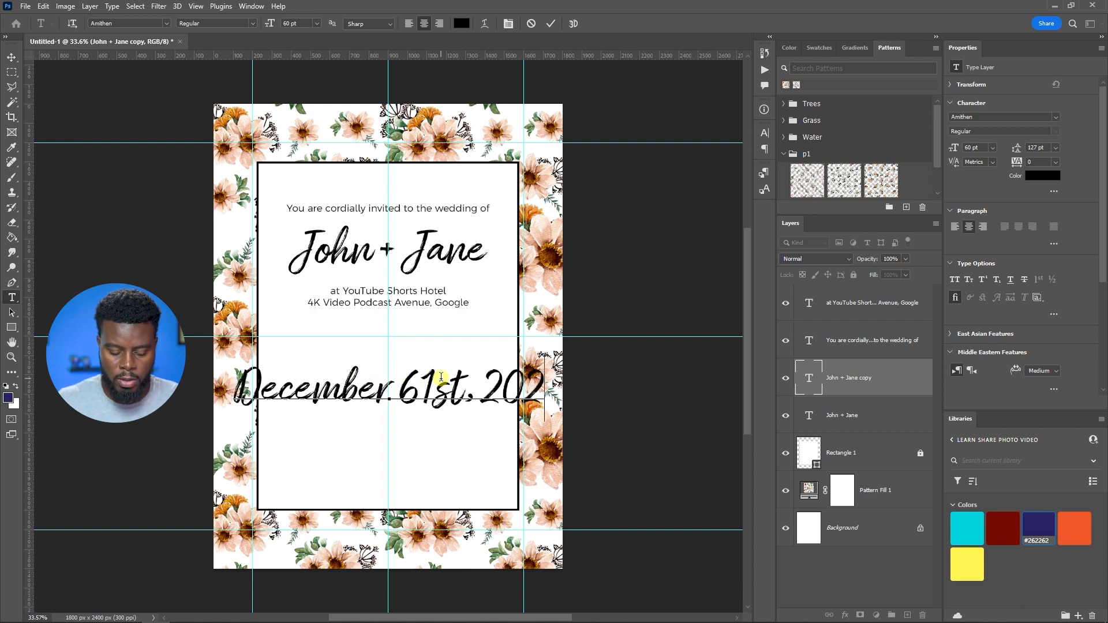
{"action": "type", "text": "4"}
{"action": "key", "text": "ctrl+Return"}
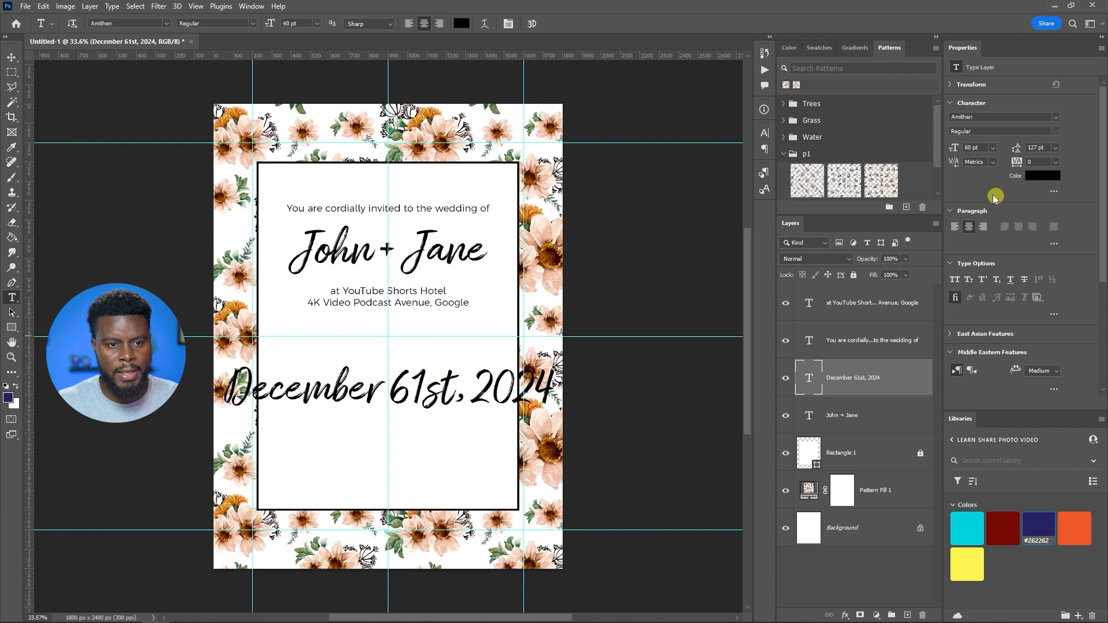
Set the script date's font size to 30 pt and move it up to just below the venue text
{"action": "left_click", "coordinate": [994, 149]}
{"action": "left_click", "coordinate": [985, 248]}
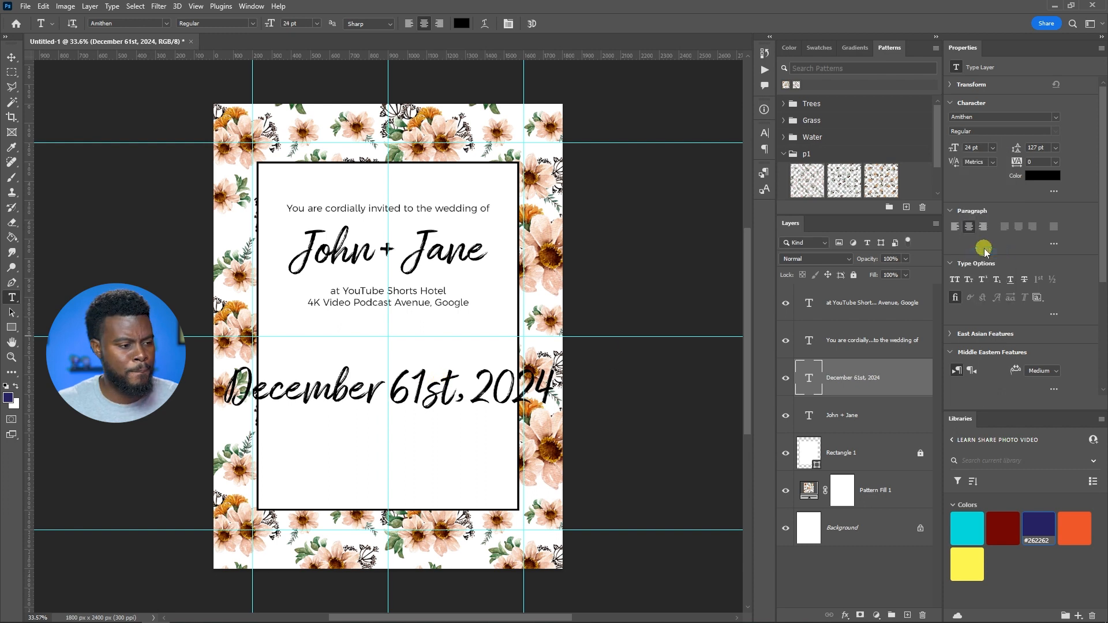
{"action": "left_click", "coordinate": [999, 147]}
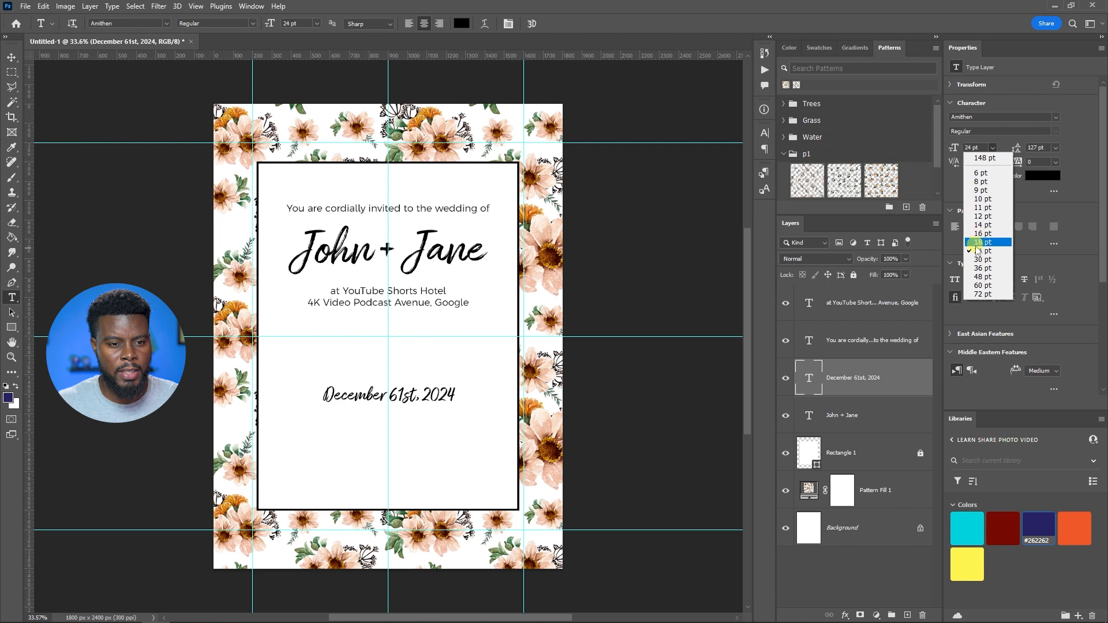
{"action": "left_click", "coordinate": [985, 259]}
{"action": "key", "text": "v"}
{"action": "left_click_drag", "start_coordinate": [411, 404], "coordinate": [409, 354]}
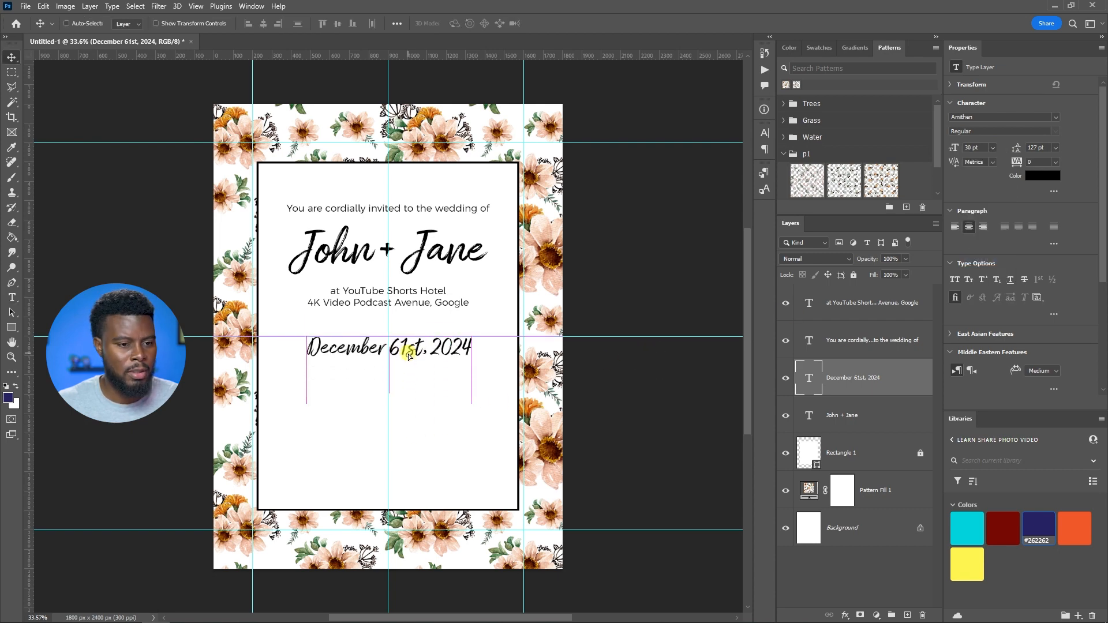
Move the venue text down slightly so it sits between the couple's names and the date
{"action": "left_click", "coordinate": [849, 341]}
{"action": "scroll", "coordinate": [373, 308], "scroll_direction": "up", "scroll_amount": 2}
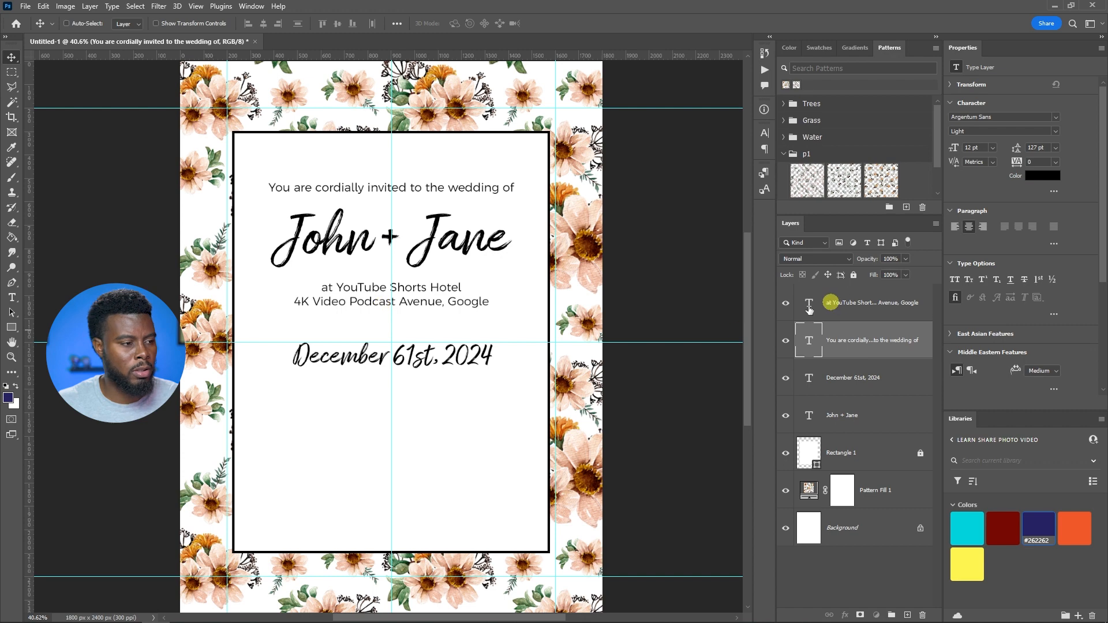
{"action": "left_click", "coordinate": [797, 302]}
{"action": "left_click_drag", "start_coordinate": [441, 290], "coordinate": [434, 312]}
{"action": "scroll", "coordinate": [434, 311], "scroll_direction": "down", "scroll_amount": 2}
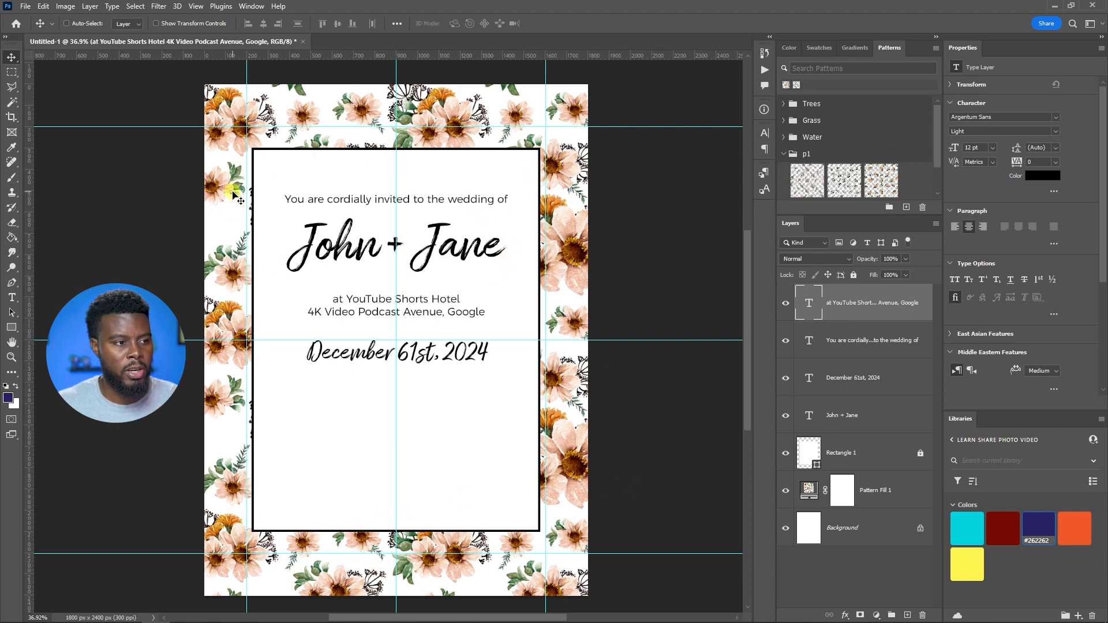
Recolour the couple's names and the date together with a leaf green sampled from the floral pattern, darkened to #376b43
{"action": "scroll", "coordinate": [248, 196], "scroll_direction": "up", "scroll_amount": 2}
{"action": "left_click", "coordinate": [876, 407]}
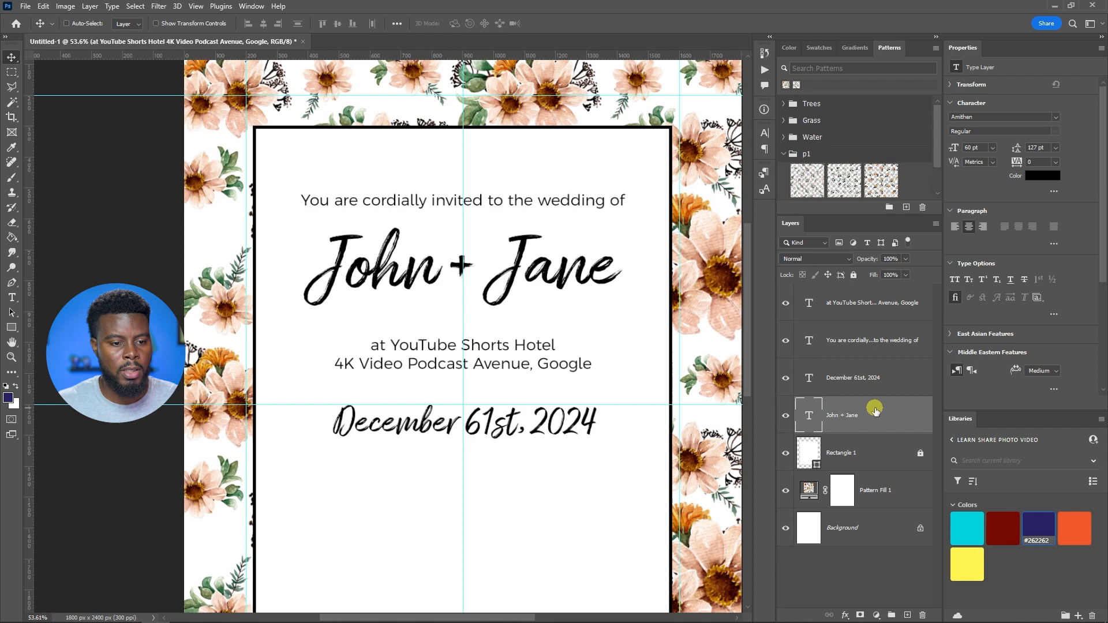
{"action": "left_click", "coordinate": [860, 381], "text": "shift"}
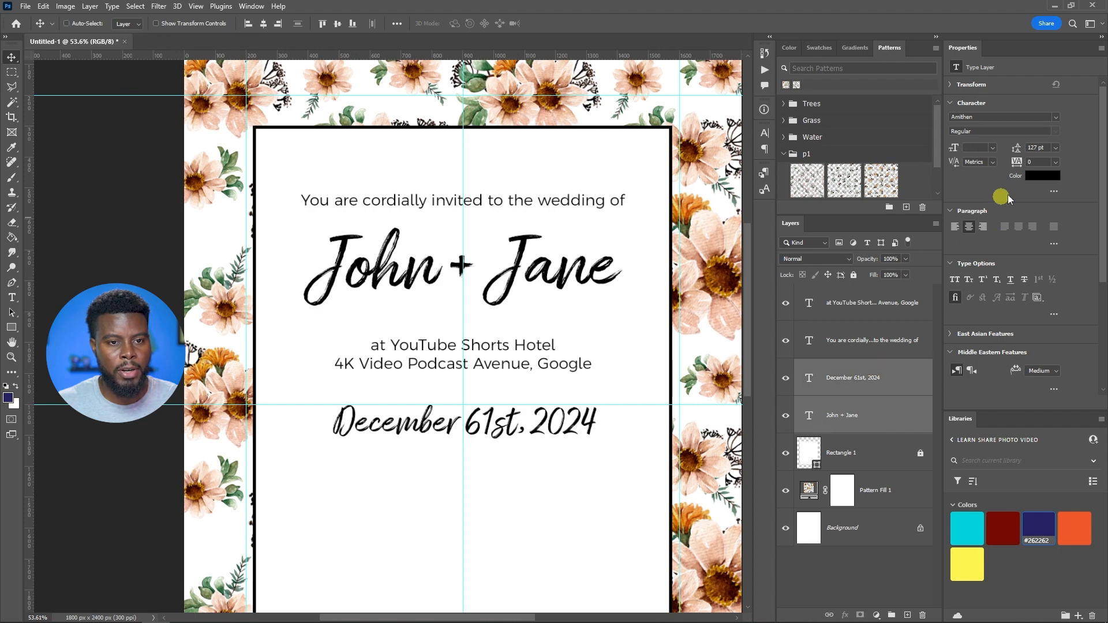
{"action": "left_click", "coordinate": [1043, 180]}
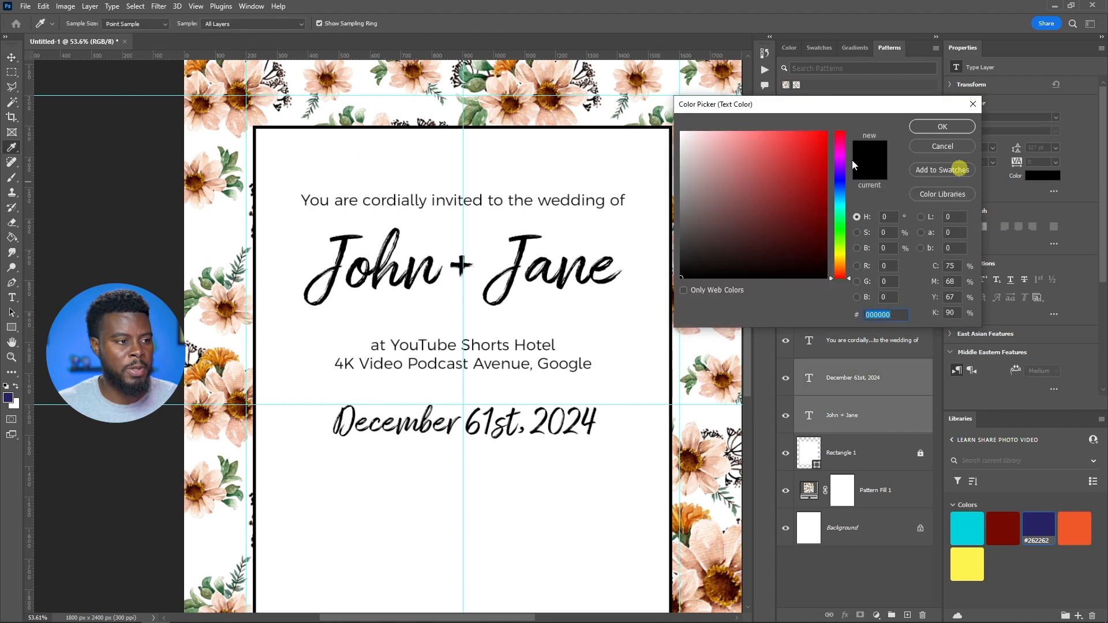
{"action": "left_click", "coordinate": [232, 180]}
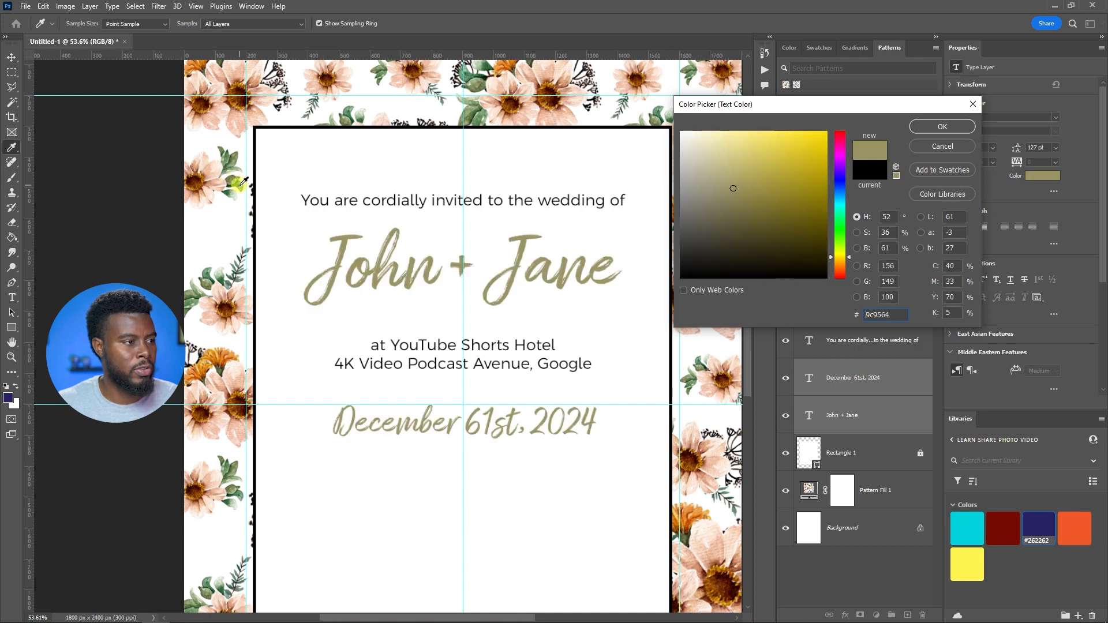
{"action": "left_click", "coordinate": [242, 180]}
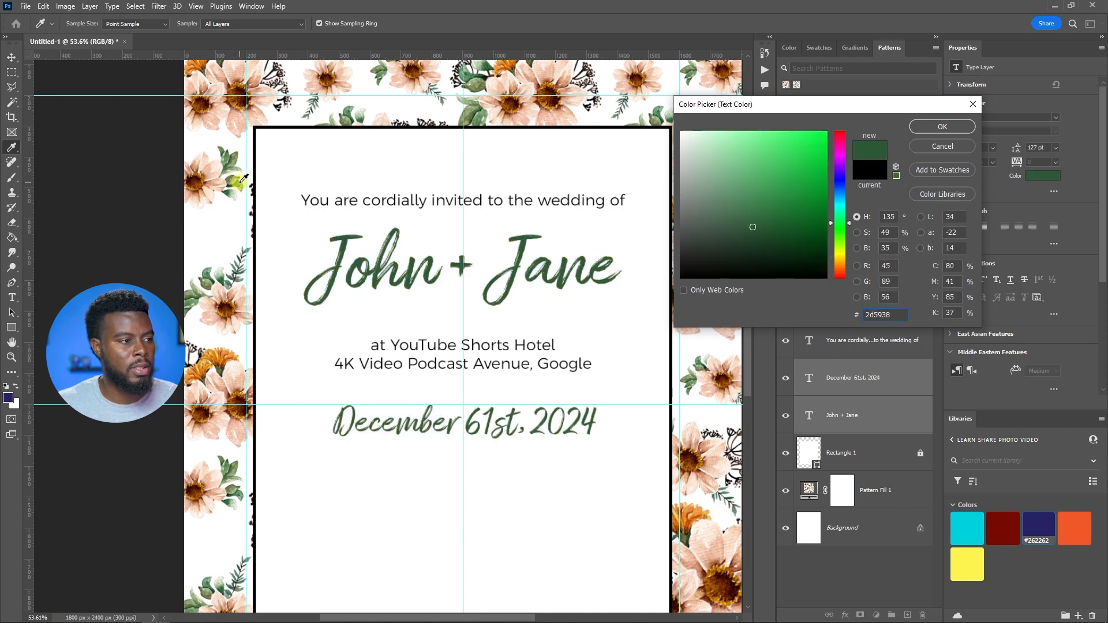
{"action": "left_click", "coordinate": [237, 181]}
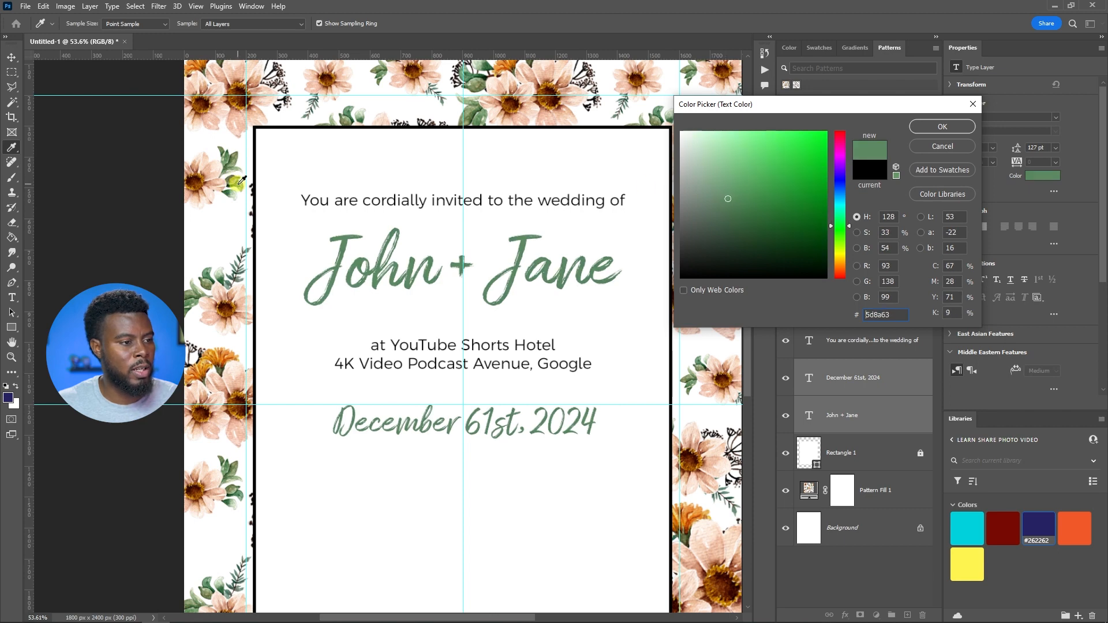
{"action": "left_click", "coordinate": [207, 279]}
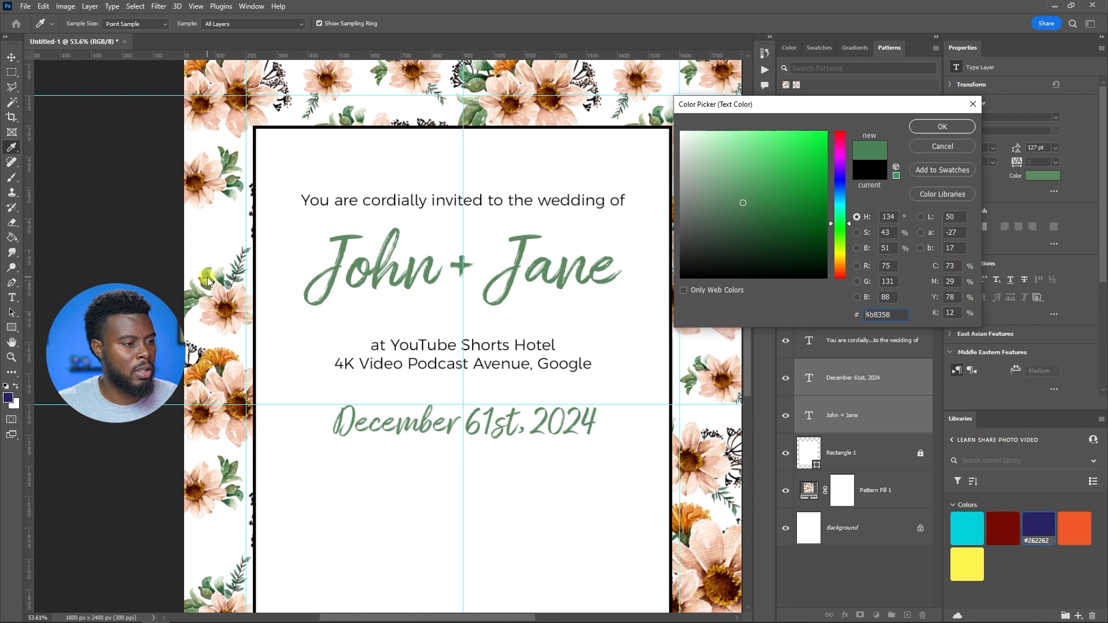
{"action": "left_click_drag", "start_coordinate": [761, 212], "coordinate": [755, 216]}
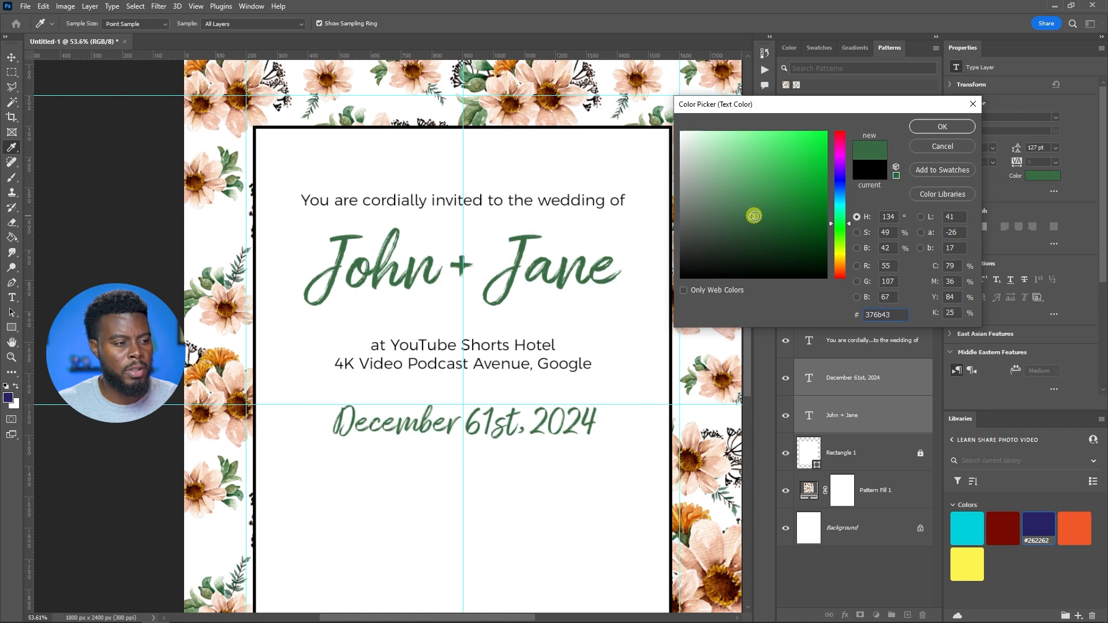
{"action": "left_click", "coordinate": [943, 126]}
Correct the script date to "December 1st, 2024" and commit the text
{"action": "scroll", "coordinate": [437, 306], "scroll_direction": "down", "scroll_amount": 3}
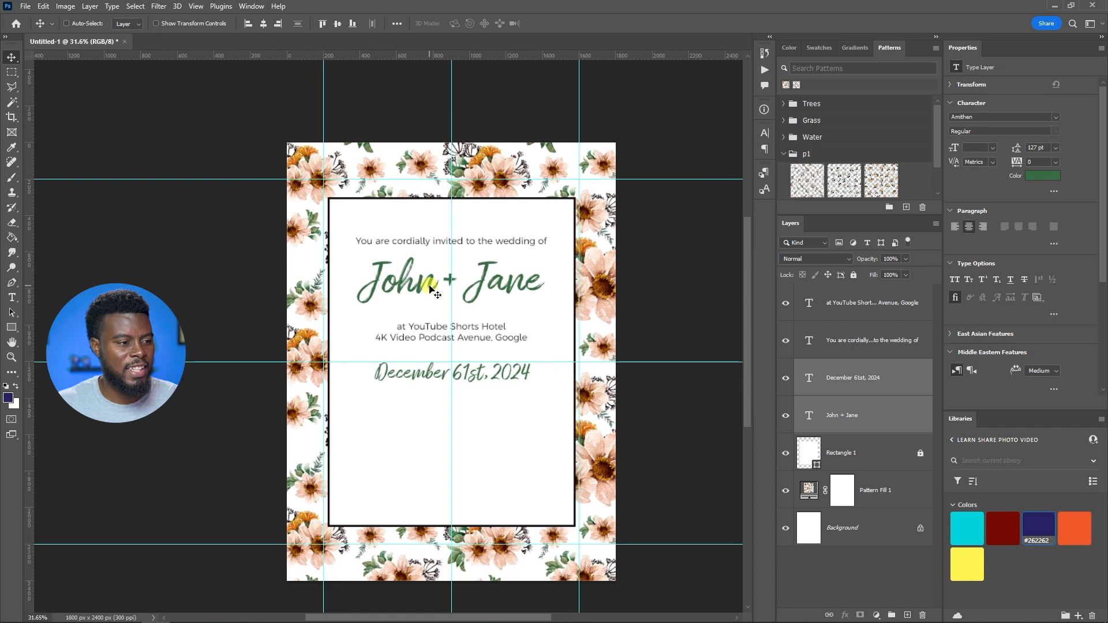
{"action": "scroll", "coordinate": [433, 296], "scroll_direction": "up", "scroll_amount": 1}
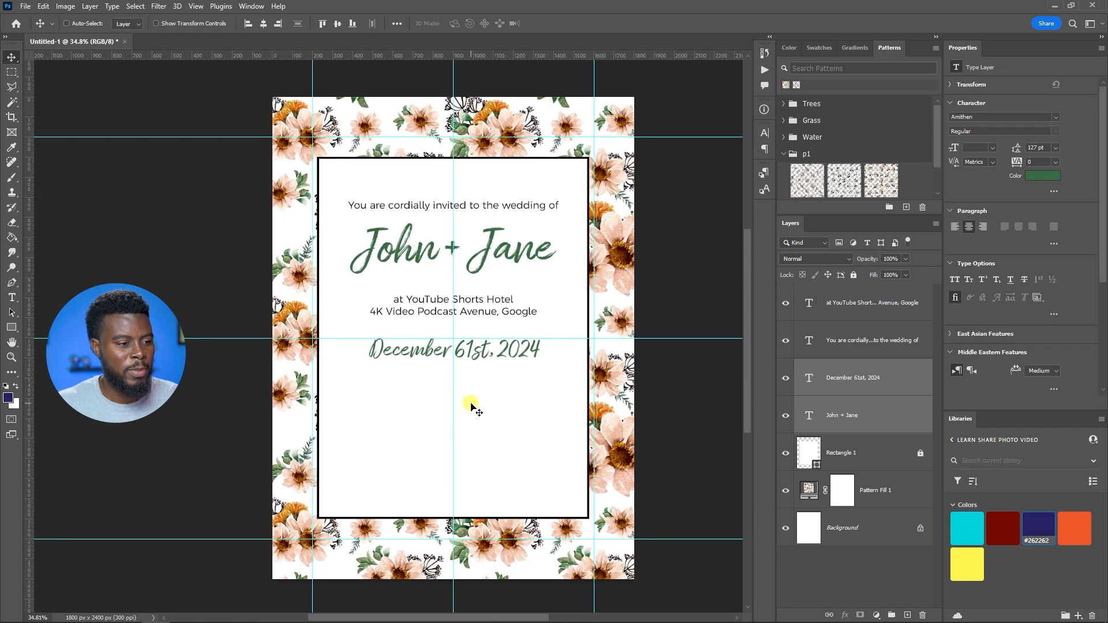
{"action": "key", "text": "t"}
{"action": "left_click", "coordinate": [467, 349]}
{"action": "key", "text": "BackSpace"}
{"action": "key", "text": "ctrl+Return"}
{"action": "key", "text": "v"}
{"action": "scroll", "coordinate": [491, 377], "scroll_direction": "up", "scroll_amount": 1}
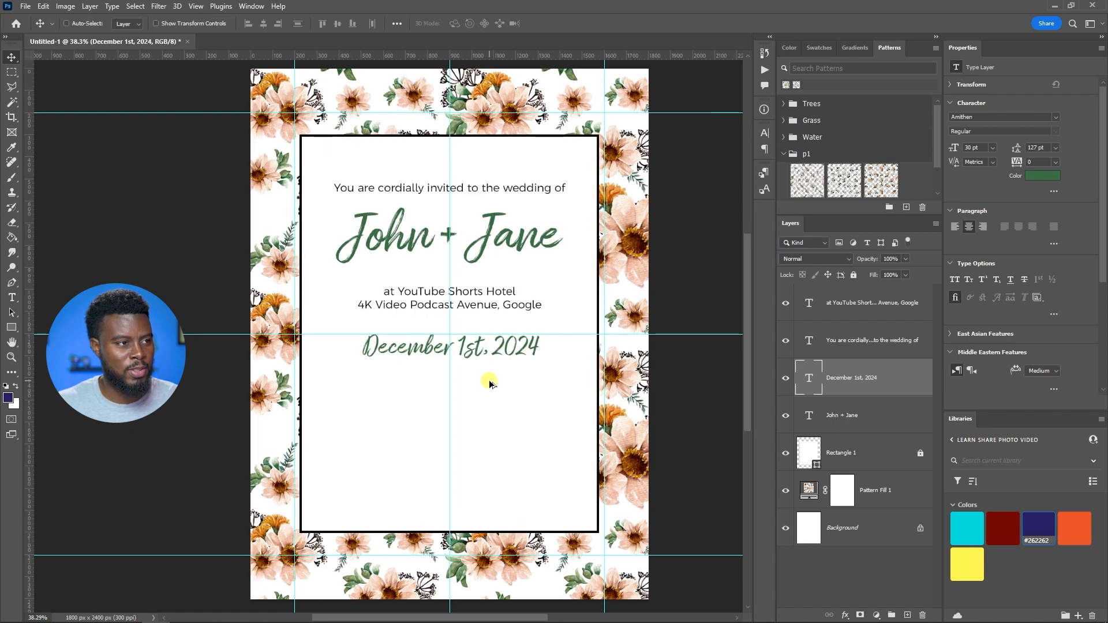
Duplicate the text layer holding the hotel name and venue address
{"action": "scroll", "coordinate": [507, 372], "scroll_direction": "right", "scroll_amount": 1}
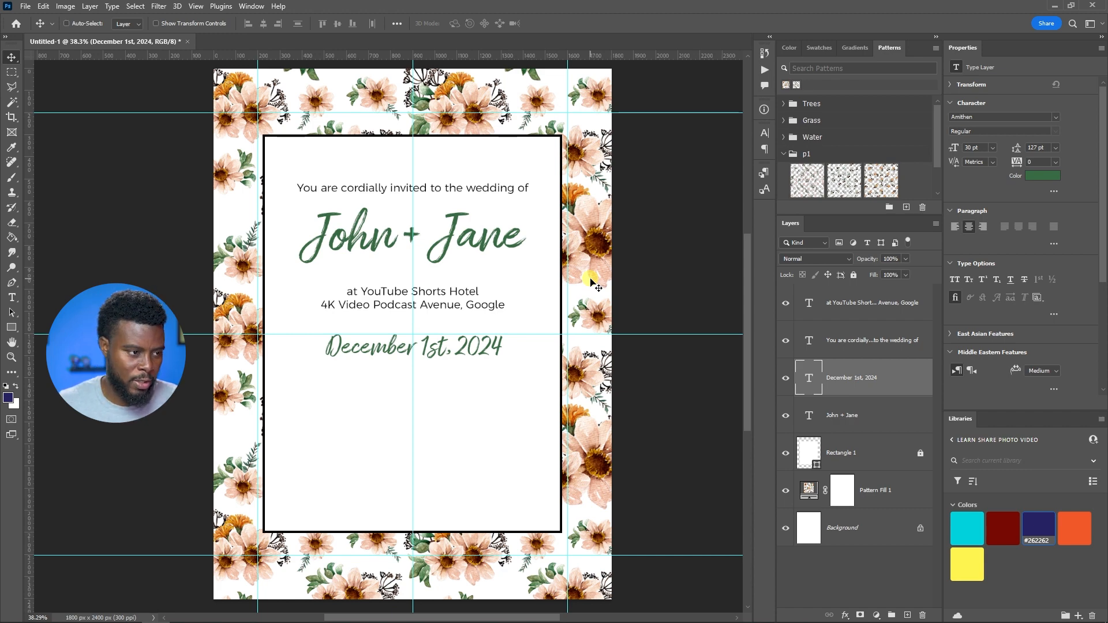
{"action": "left_click", "coordinate": [853, 341]}
{"action": "left_click", "coordinate": [867, 318]}
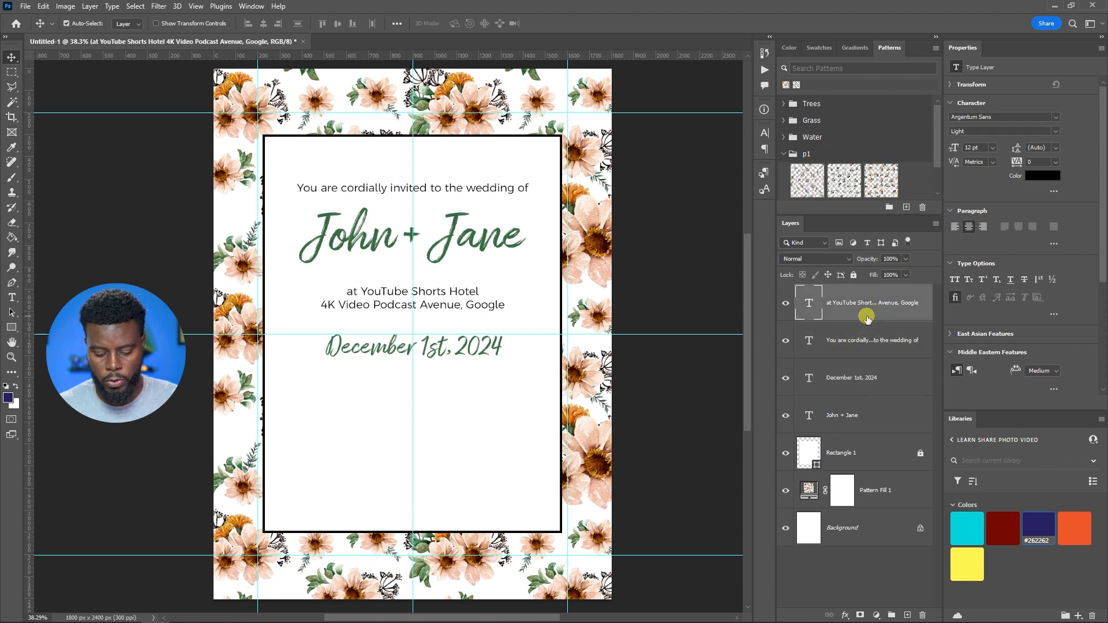
{"action": "key", "text": "ctrl+j"}
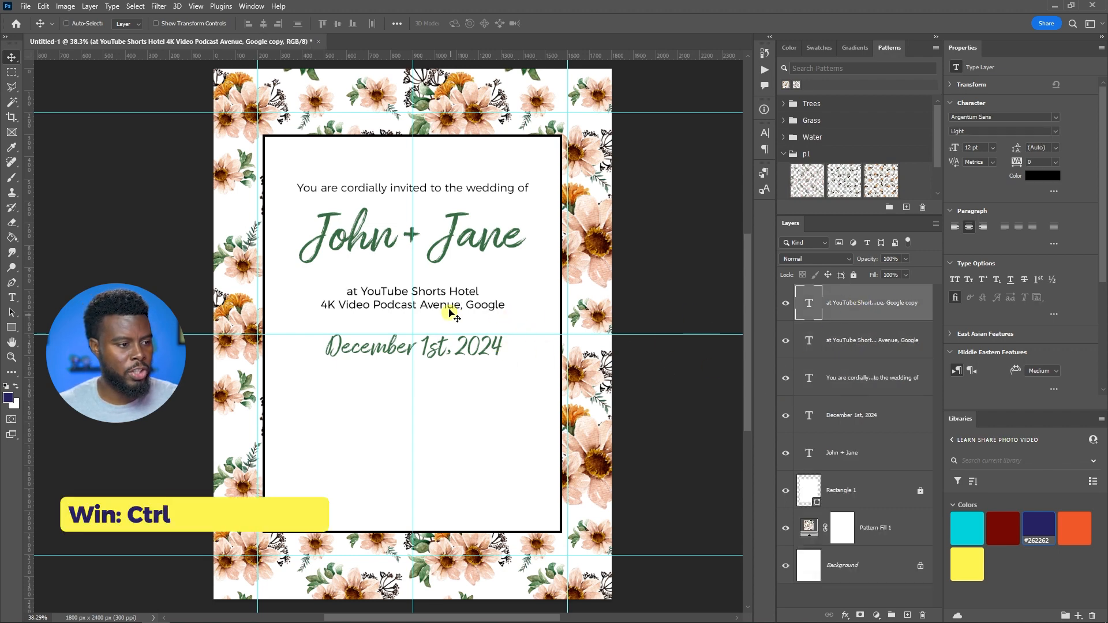
Place the duplicated venue text below the date and replace its wording with "Formal Reception to follow"
{"action": "left_click_drag", "start_coordinate": [451, 319], "coordinate": [464, 393]}
{"action": "double_click", "coordinate": [464, 393]}
{"action": "type", "text": "Eormal Recep"}
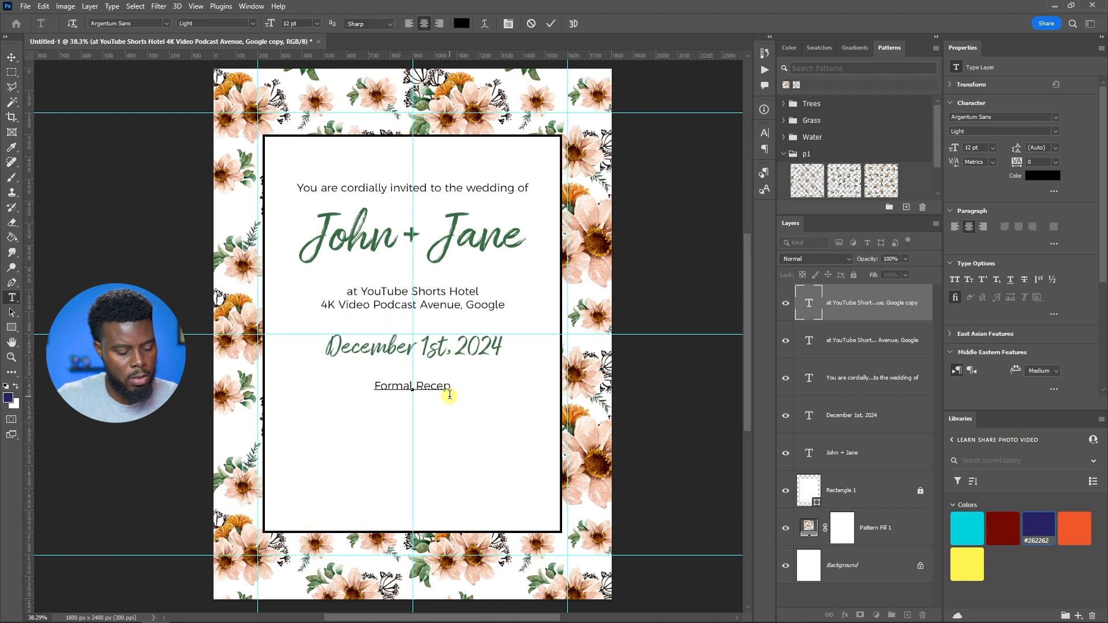
{"action": "type", "text": "tion to follow"}
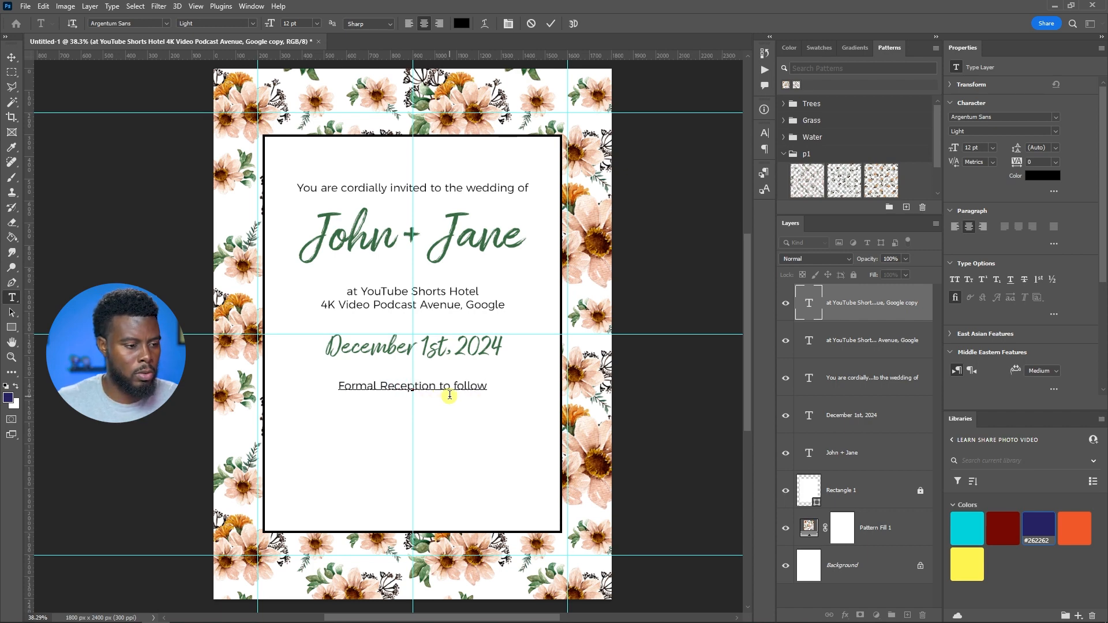
{"action": "key", "text": "ctrl+Return"}
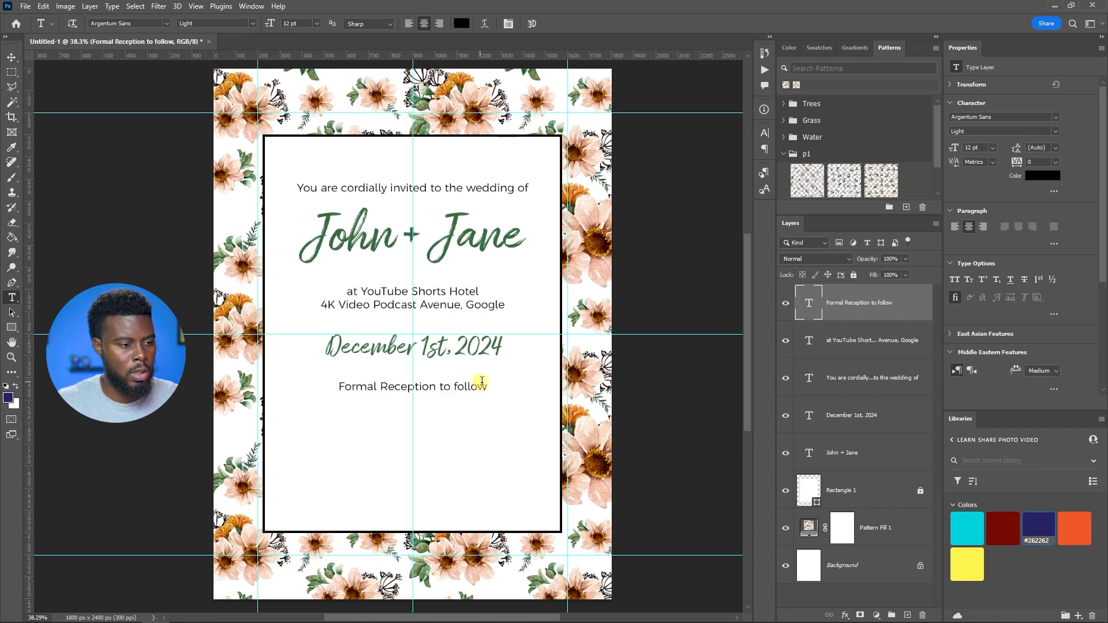
Duplicate the reception line below itself and reword it as "RSVP at" plus the couple's joined first names and "Wedding2024.com"
{"action": "key", "text": "ctrl+j"}
{"action": "key", "text": "v"}
{"action": "left_click_drag", "start_coordinate": [421, 415], "coordinate": [442, 425]}
{"action": "double_click", "coordinate": [441, 421]}
{"action": "key", "text": "ctrl+a"}
{"action": "type", "text": "RSVP at "}
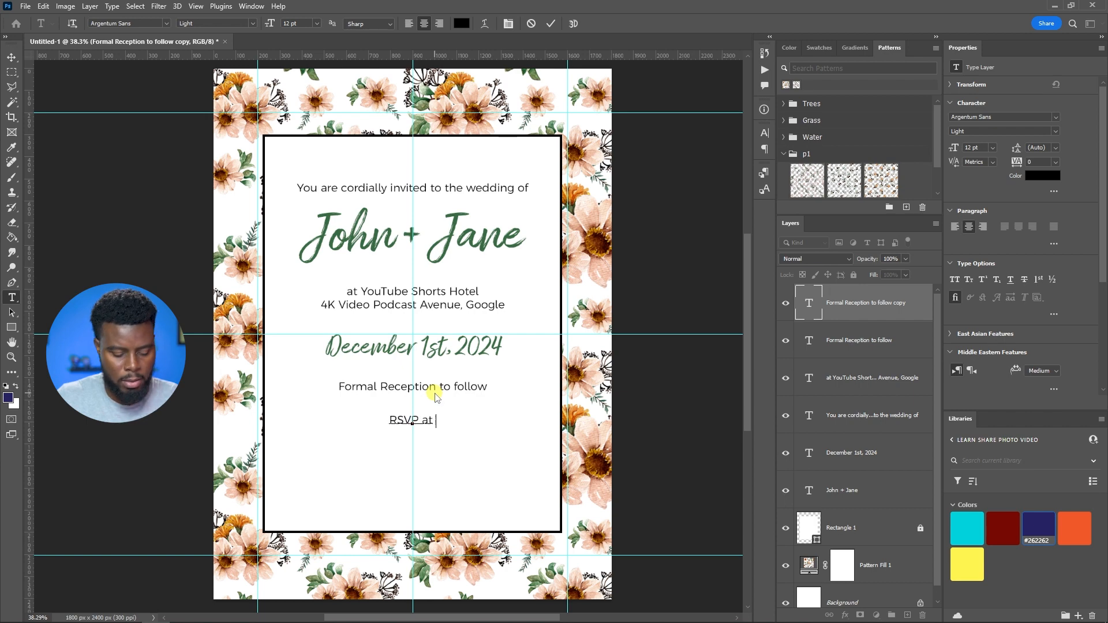
{"action": "type", "text": "John"}
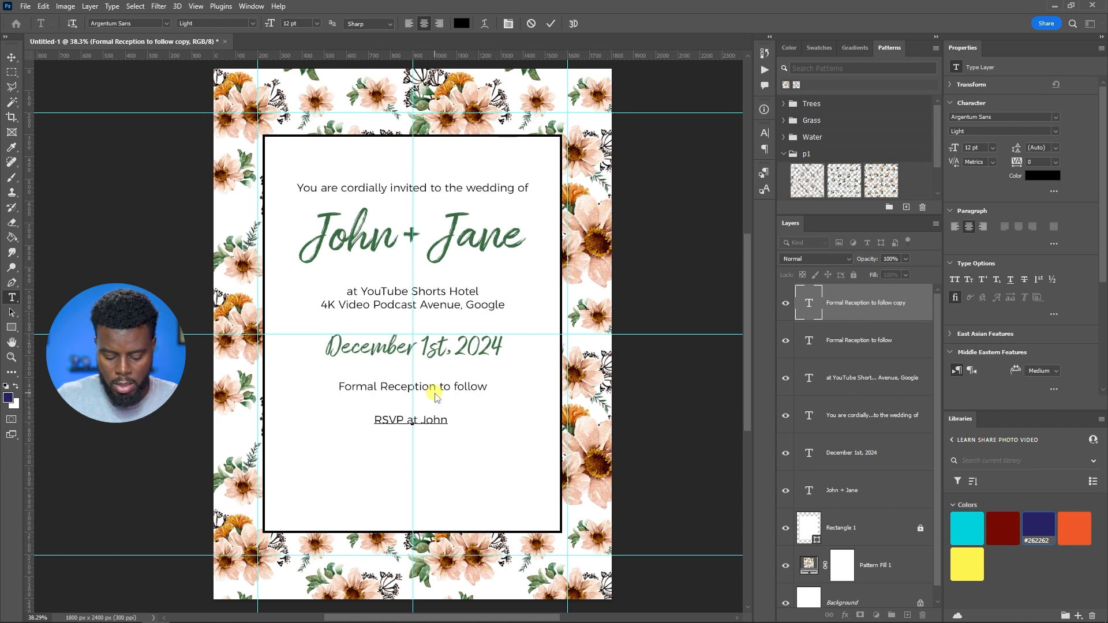
{"action": "type", "text": " & Ja"}
{"action": "key", "text": "BackSpace"}
{"action": "key", "text": "BackSpace"}
{"action": "key", "text": "BackSpace"}
{"action": "key", "text": "BackSpace"}
{"action": "key", "text": "BackSpace"}
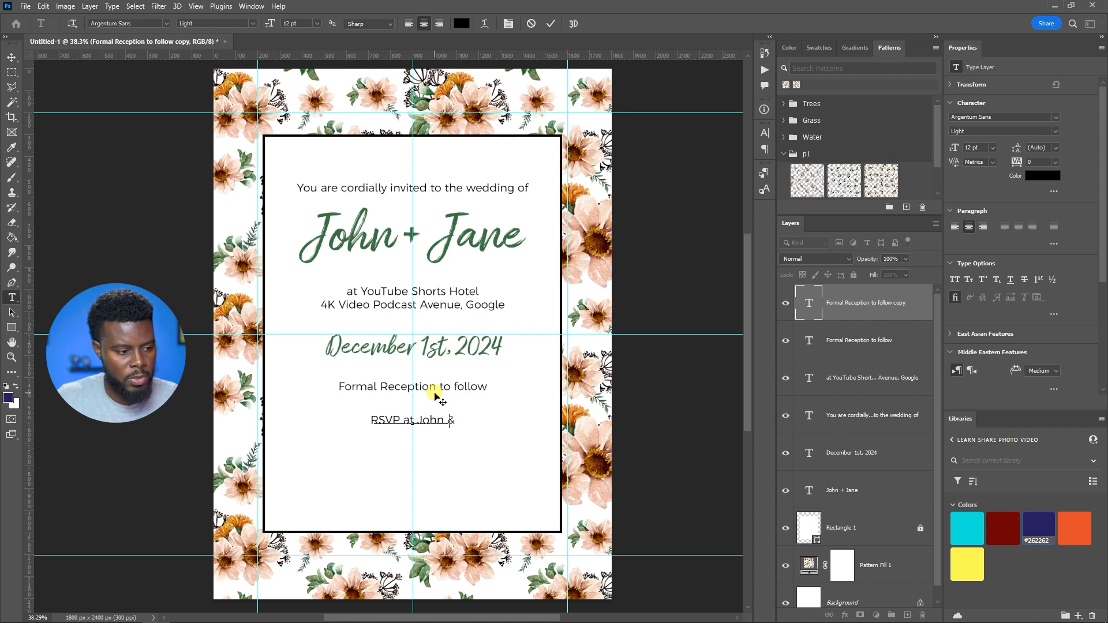
{"action": "type", "text": "JaneWe"}
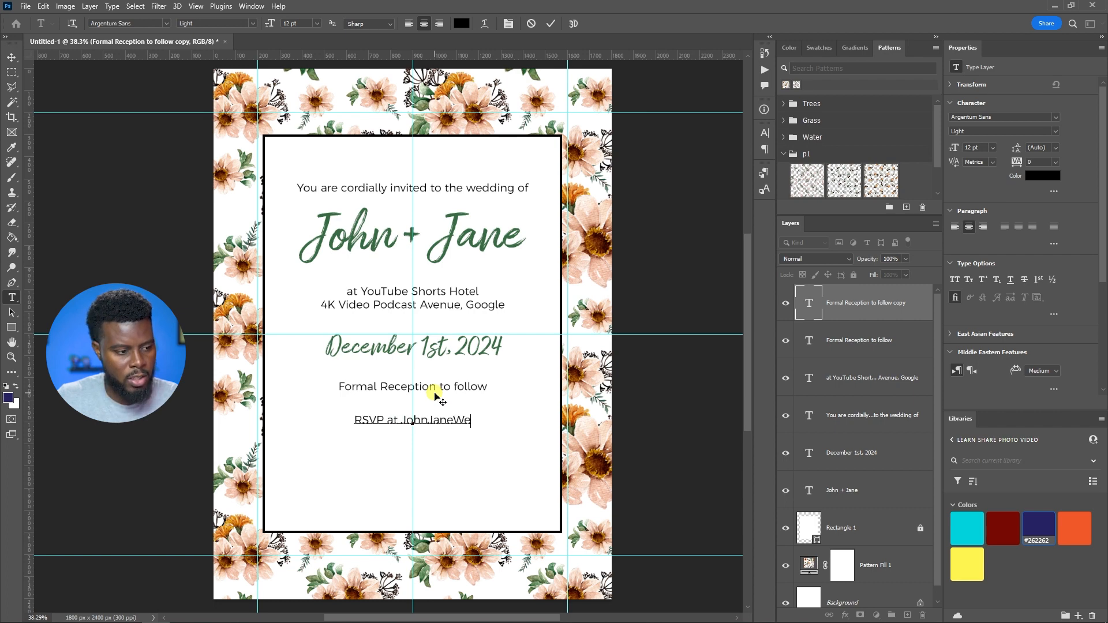
{"action": "type", "text": "dding2024"}
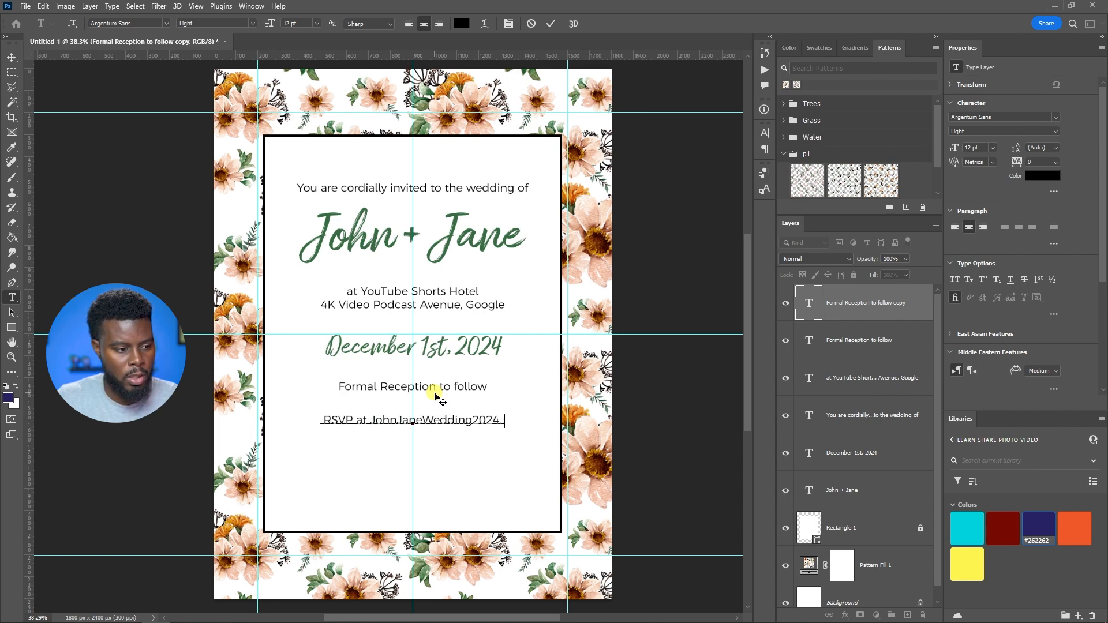
{"action": "key", "text": "BackSpace"}
{"action": "type", "text": ".com"}
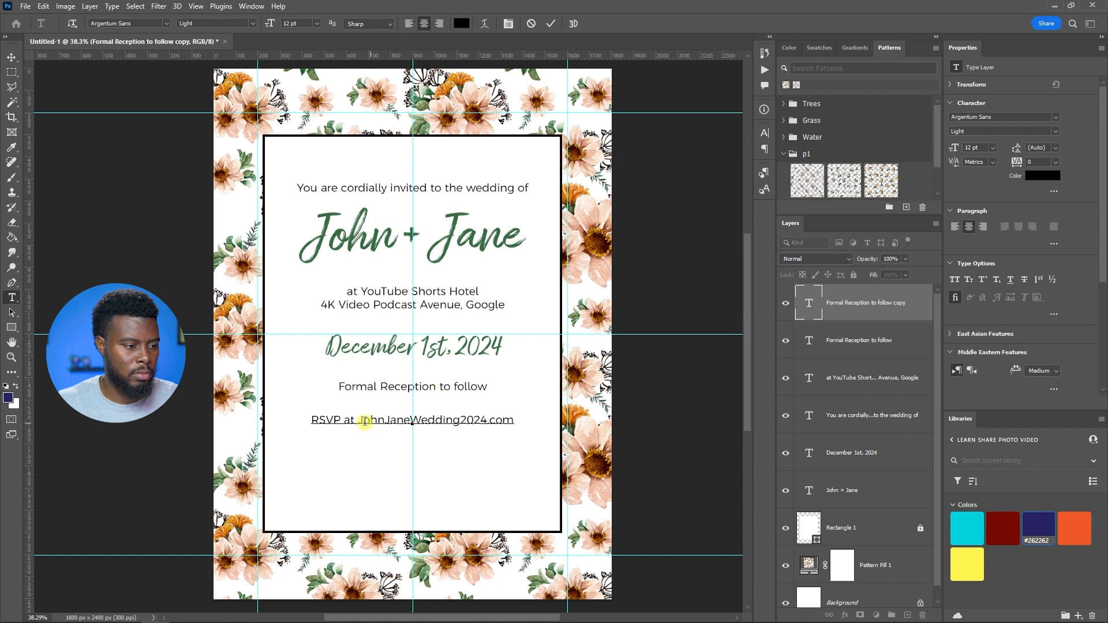
Remove the word "Wedding" from the web address in the RSVP line and commit the text
{"action": "left_click_drag", "start_coordinate": [411, 420], "coordinate": [459, 424]}
{"action": "key", "text": "BackSpace"}
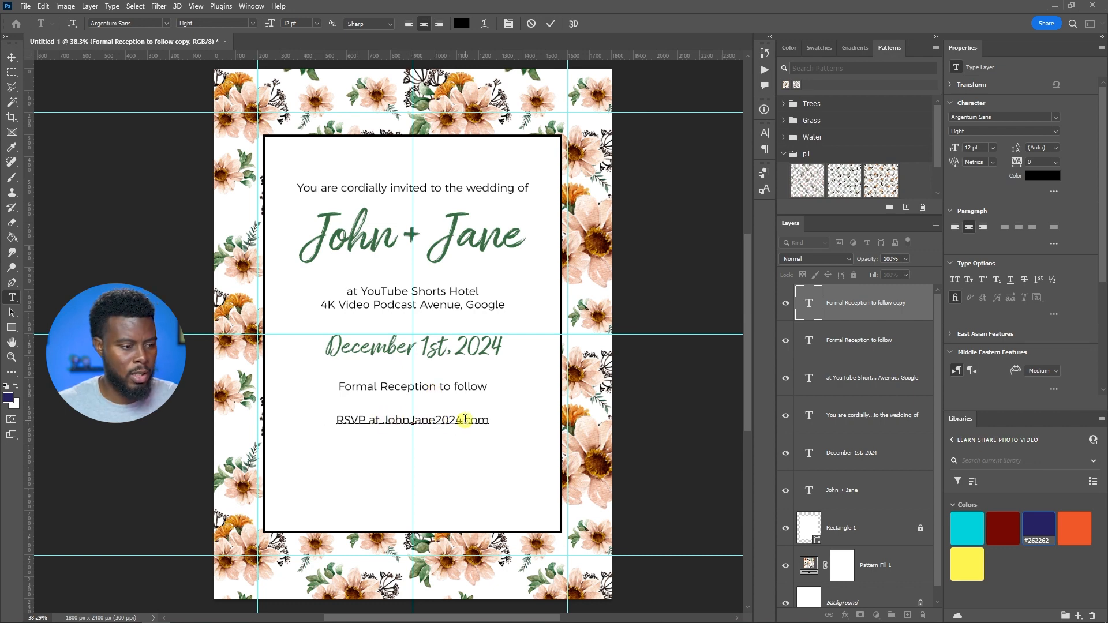
{"action": "key", "text": "ctrl+Return"}
{"action": "key", "text": "v"}
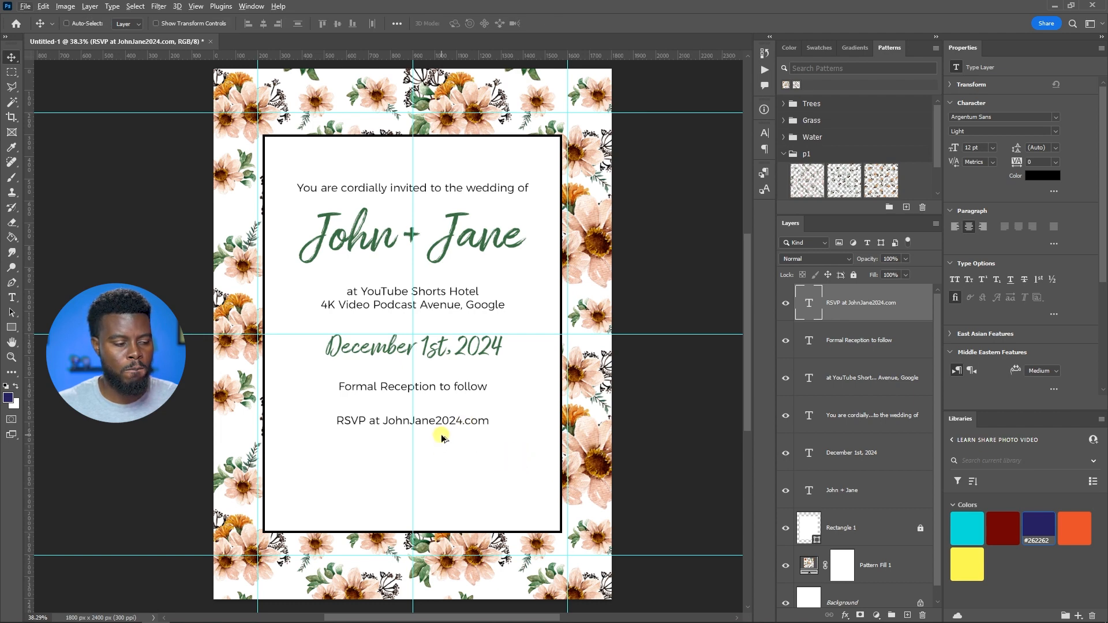
{"action": "left_click_drag", "start_coordinate": [441, 428], "coordinate": [440, 461]}
{"action": "double_click", "coordinate": [439, 454]}
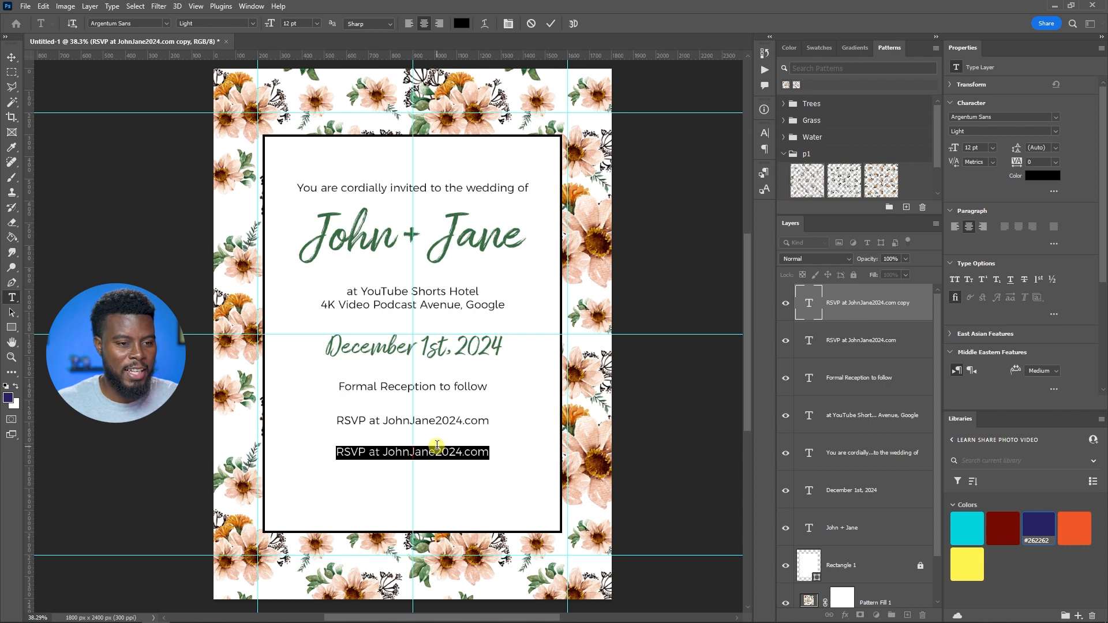
{"action": "key", "text": "Escape"}
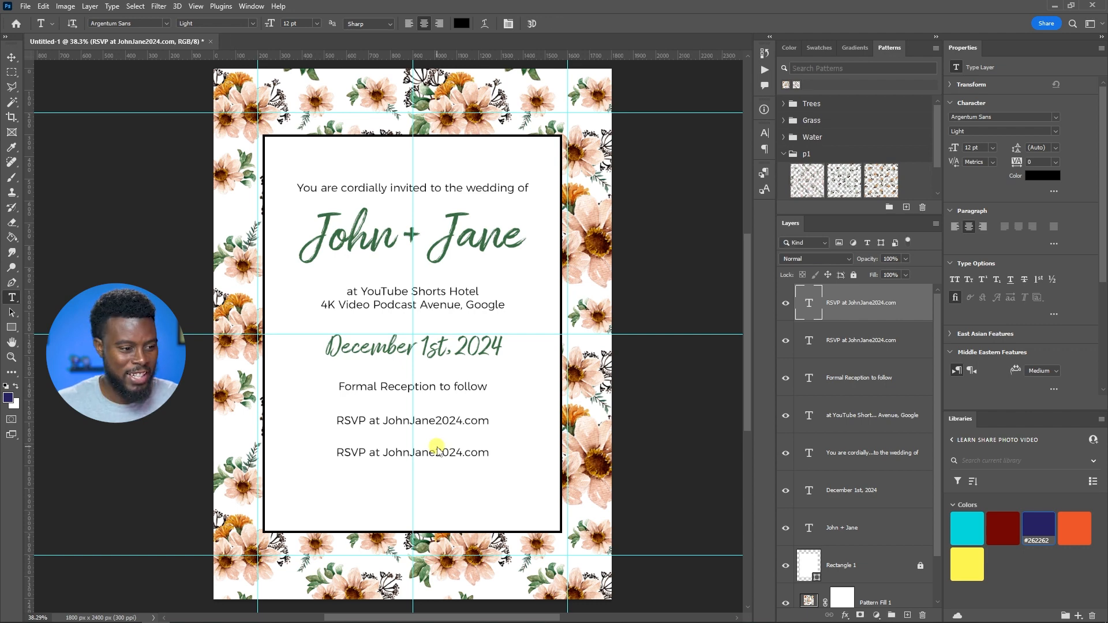
{"action": "key", "text": "Delete"}
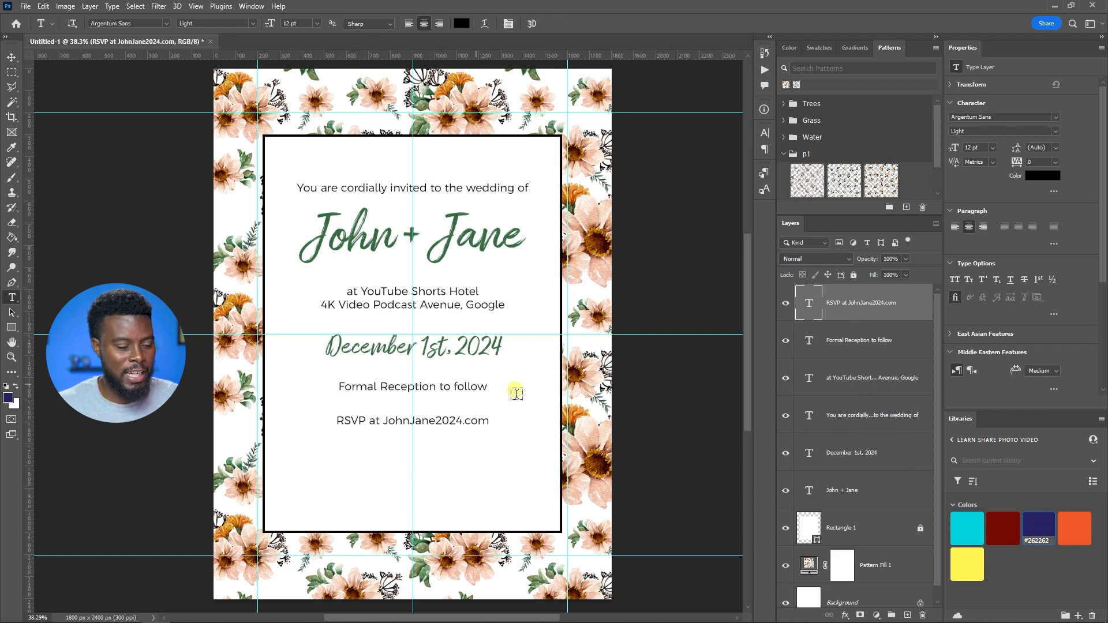
Duplicate the script date below the RSVP line and replace it with a hashtag of the couple's joined first names and "2024"
{"action": "left_click", "coordinate": [852, 457]}
{"action": "key", "text": "ctrl+j"}
{"action": "key", "text": "v"}
{"action": "left_click_drag", "start_coordinate": [440, 351], "coordinate": [428, 474]}
{"action": "double_click", "coordinate": [433, 459]}
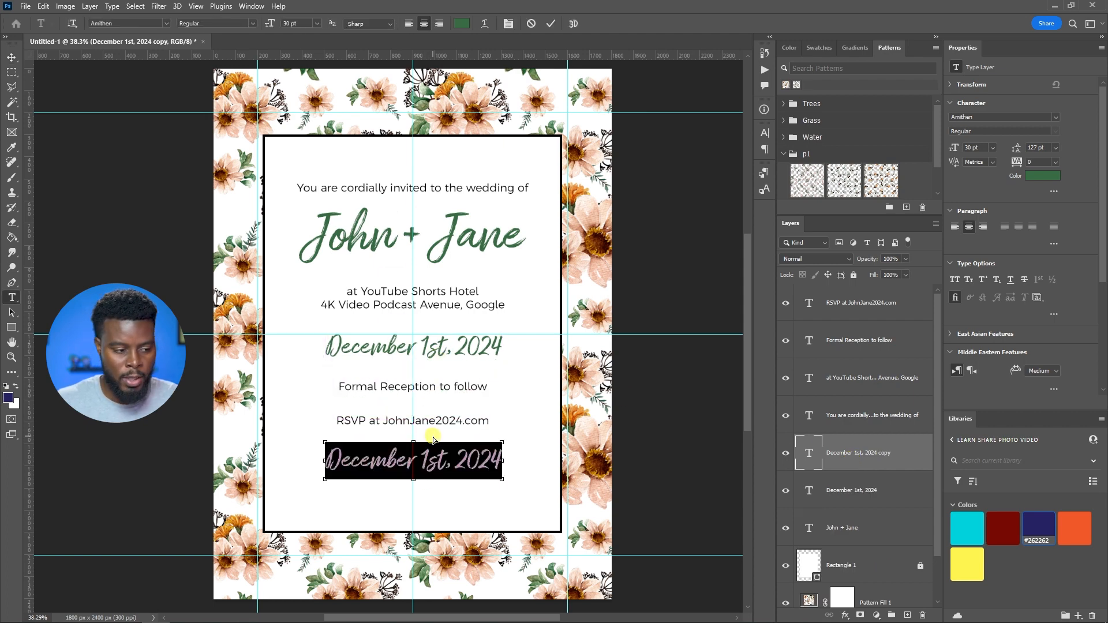
{"action": "key", "text": "BackSpace"}
{"action": "type", "text": "#JohnJane"}
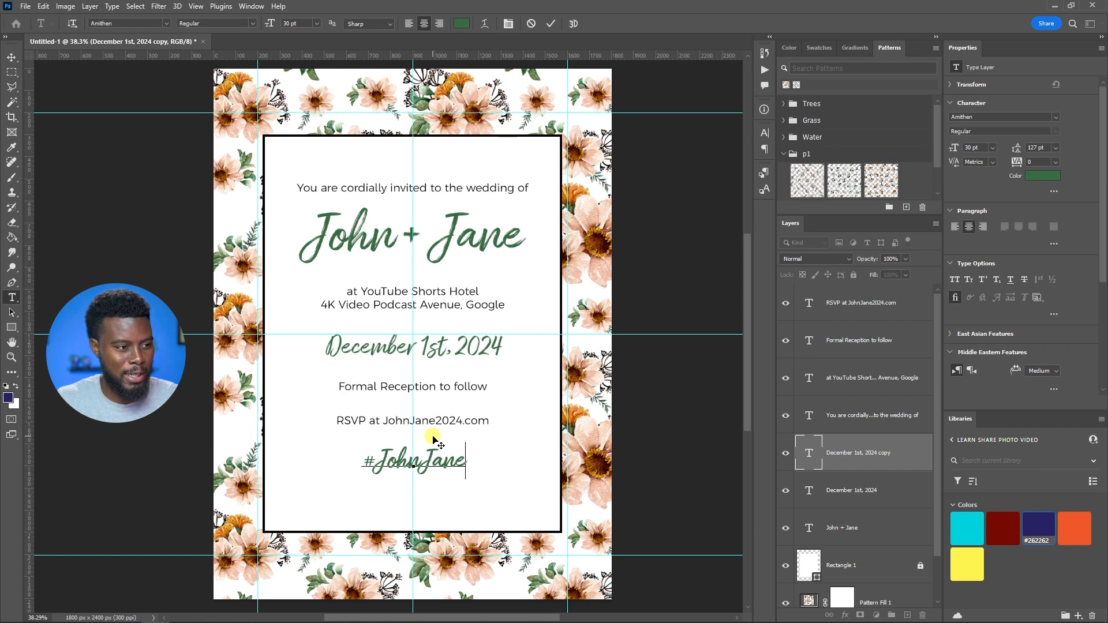
{"action": "type", "text": "2024"}
{"action": "key", "text": "Escape"}
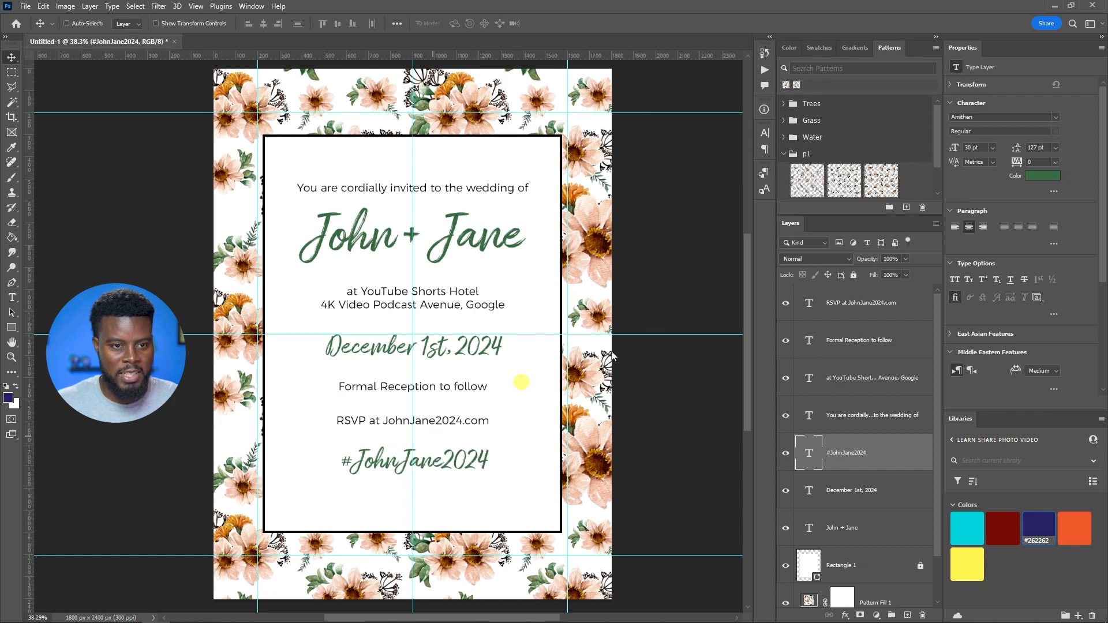
Reduce the script hashtag to 16 pt and reposition it centred just below the RSVP line
{"action": "left_click", "coordinate": [993, 147]}
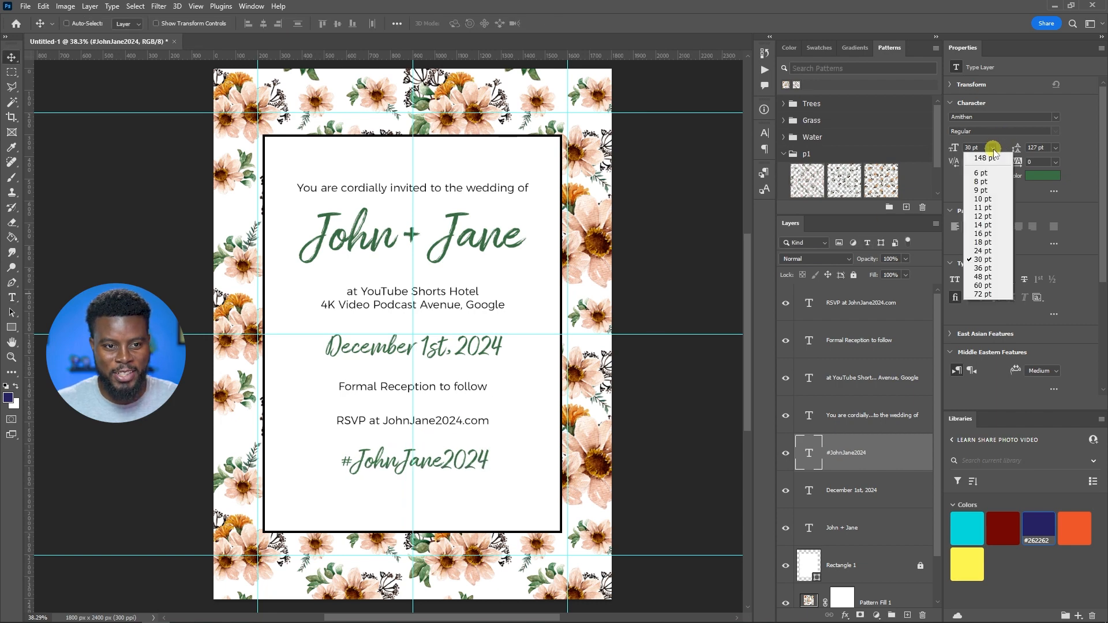
{"action": "left_click", "coordinate": [984, 236]}
{"action": "left_click_drag", "start_coordinate": [456, 471], "coordinate": [443, 460]}
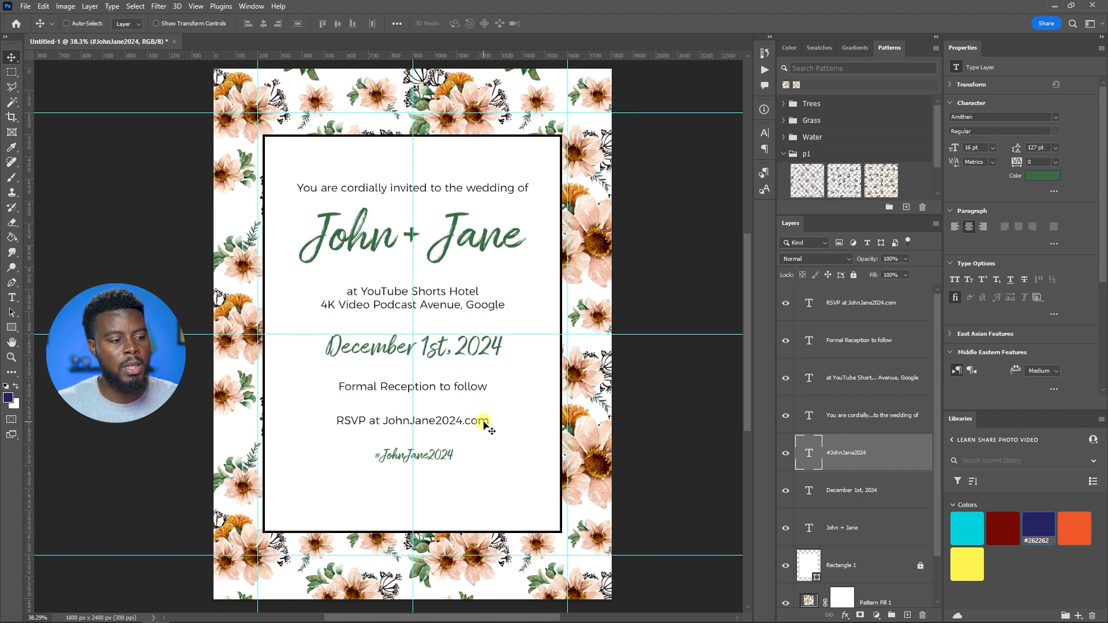
Select all seven text layers and move them down together slightly to balance the text vertically inside the white panel
{"action": "scroll", "coordinate": [487, 430], "scroll_direction": "down", "scroll_amount": 3}
{"action": "scroll", "coordinate": [486, 430], "scroll_direction": "up", "scroll_amount": 1}
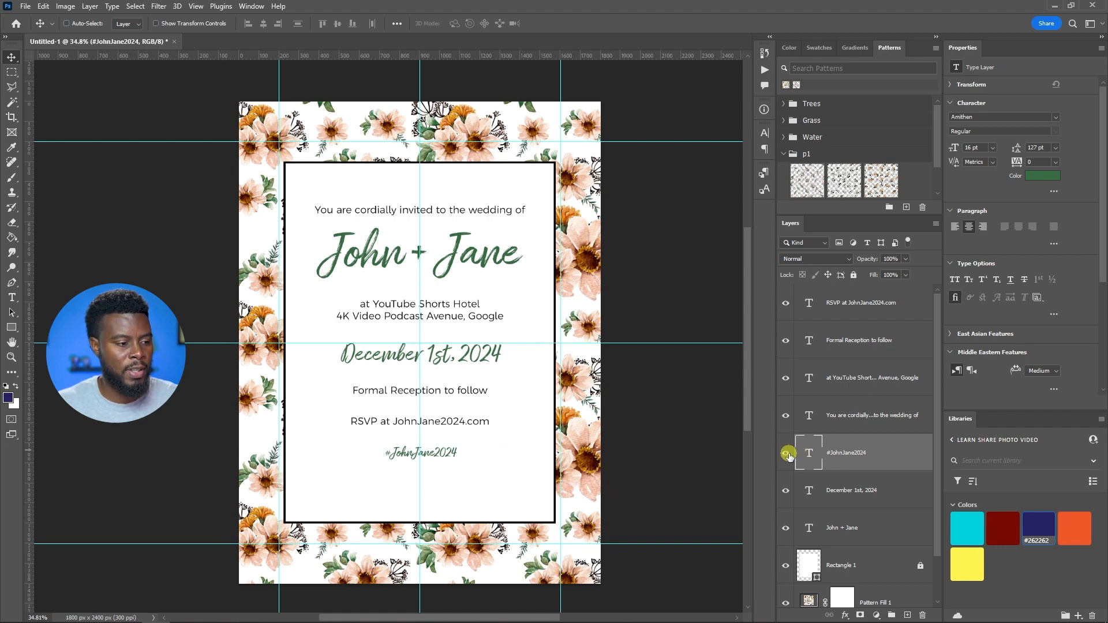
{"action": "scroll", "coordinate": [432, 393], "scroll_direction": "up", "scroll_amount": 1}
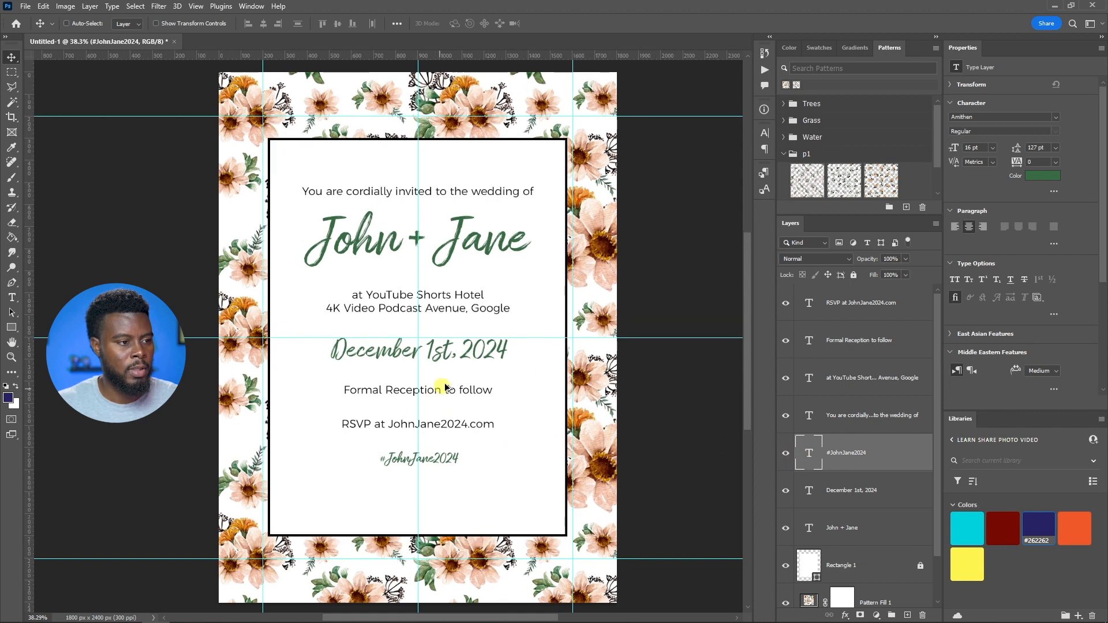
{"action": "left_click", "coordinate": [844, 526]}
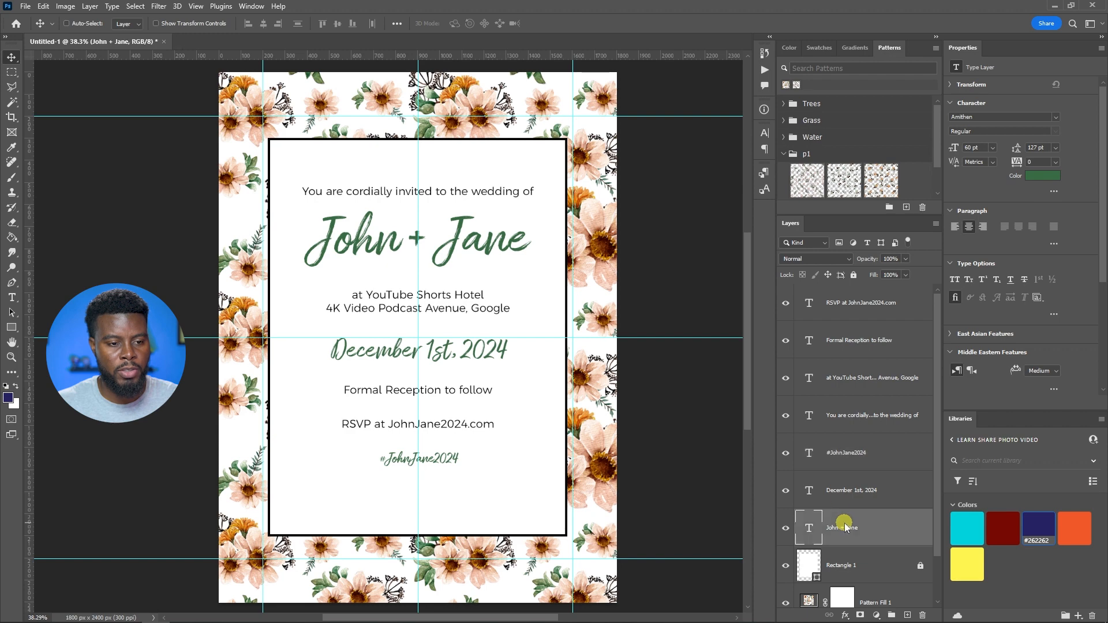
{"action": "left_click", "coordinate": [845, 303], "text": "shift"}
{"action": "key", "text": "ctrl+t"}
{"action": "left_click_drag", "start_coordinate": [489, 258], "coordinate": [489, 270]}
{"action": "key", "text": "Return"}
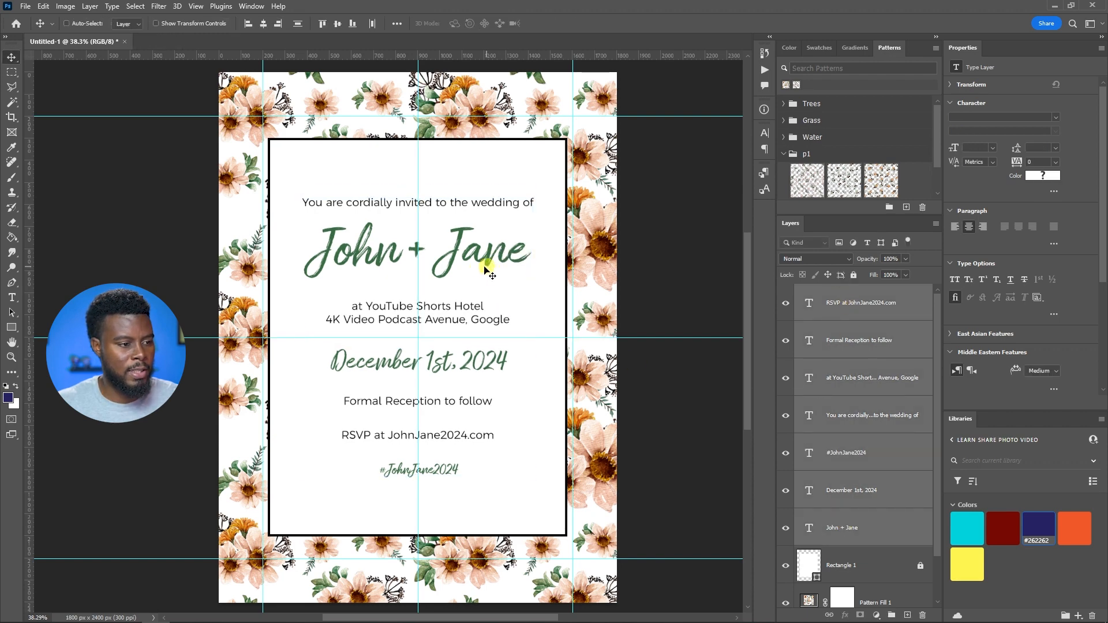
Reorder the text layers to match reading order: invitation line, couple's names, venue, date, reception line, above the RSVP and hashtag
{"action": "left_click", "coordinate": [840, 527]}
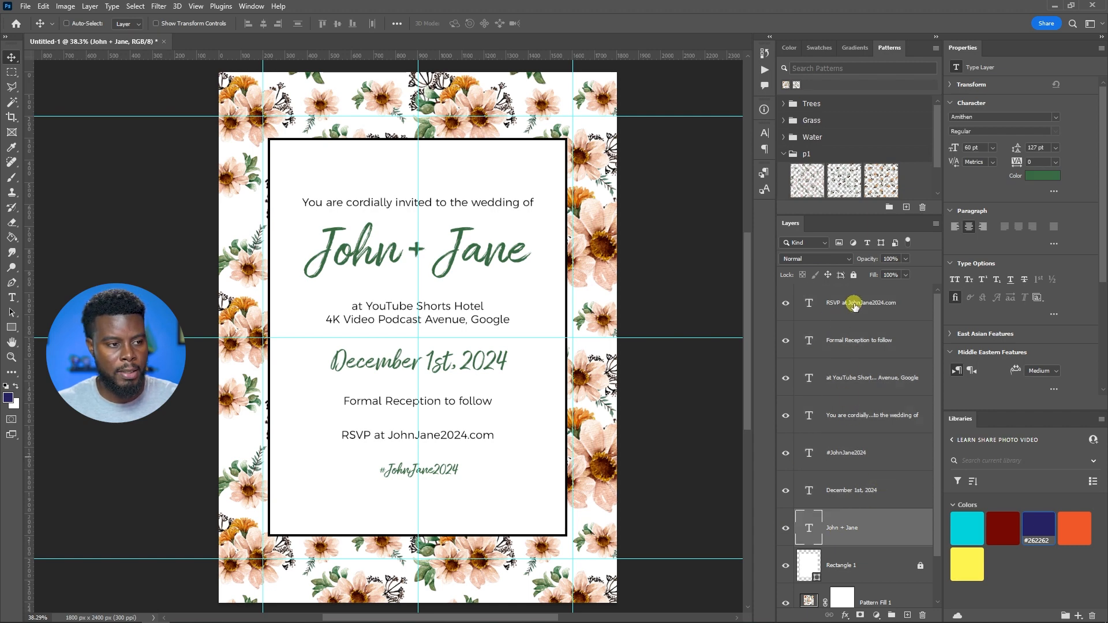
{"action": "left_click_drag", "start_coordinate": [871, 416], "coordinate": [891, 291]}
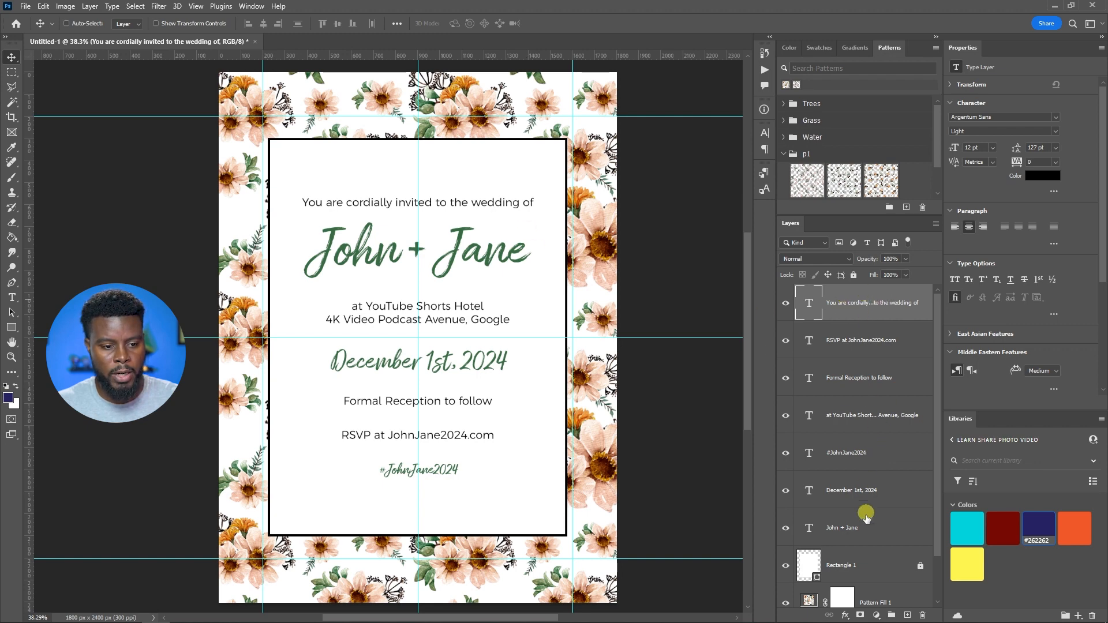
{"action": "left_click_drag", "start_coordinate": [865, 527], "coordinate": [858, 326]}
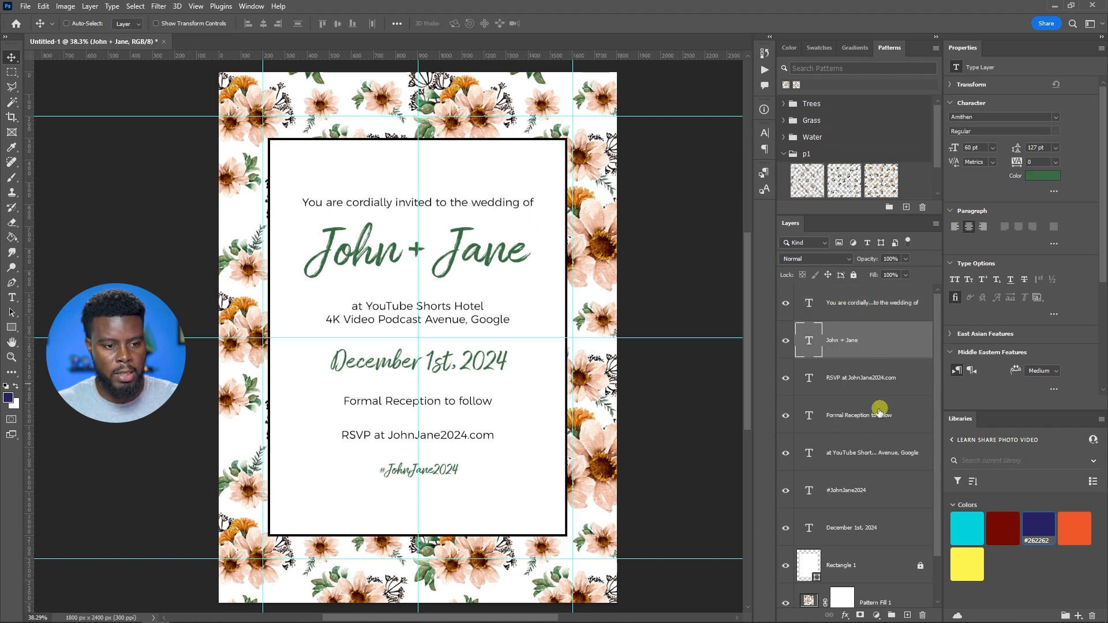
{"action": "left_click_drag", "start_coordinate": [873, 456], "coordinate": [875, 370]}
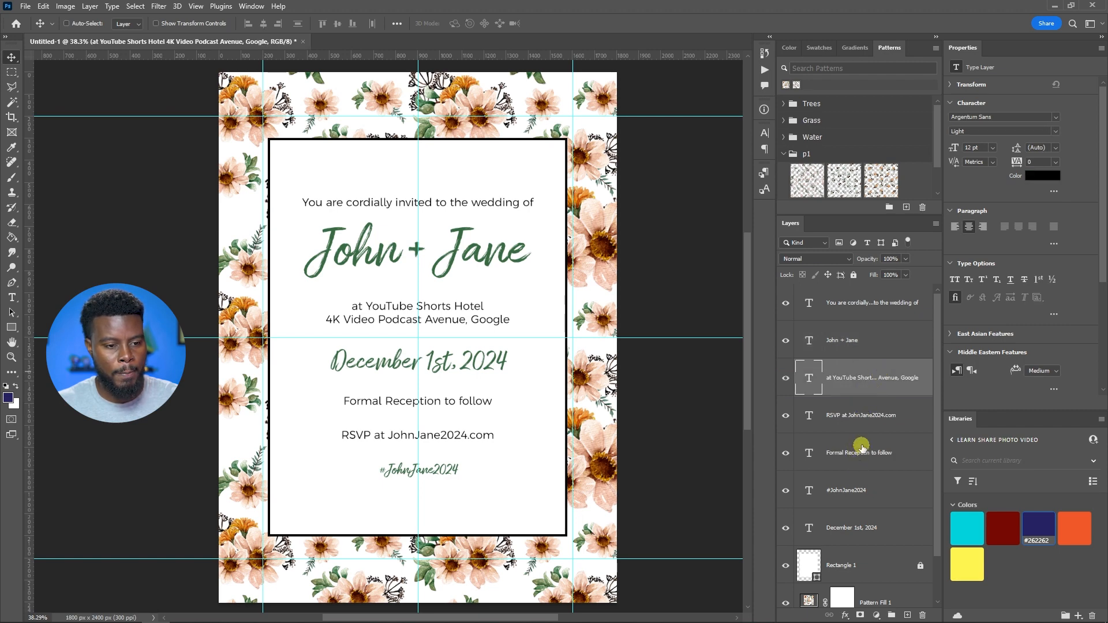
{"action": "left_click_drag", "start_coordinate": [855, 527], "coordinate": [872, 441]}
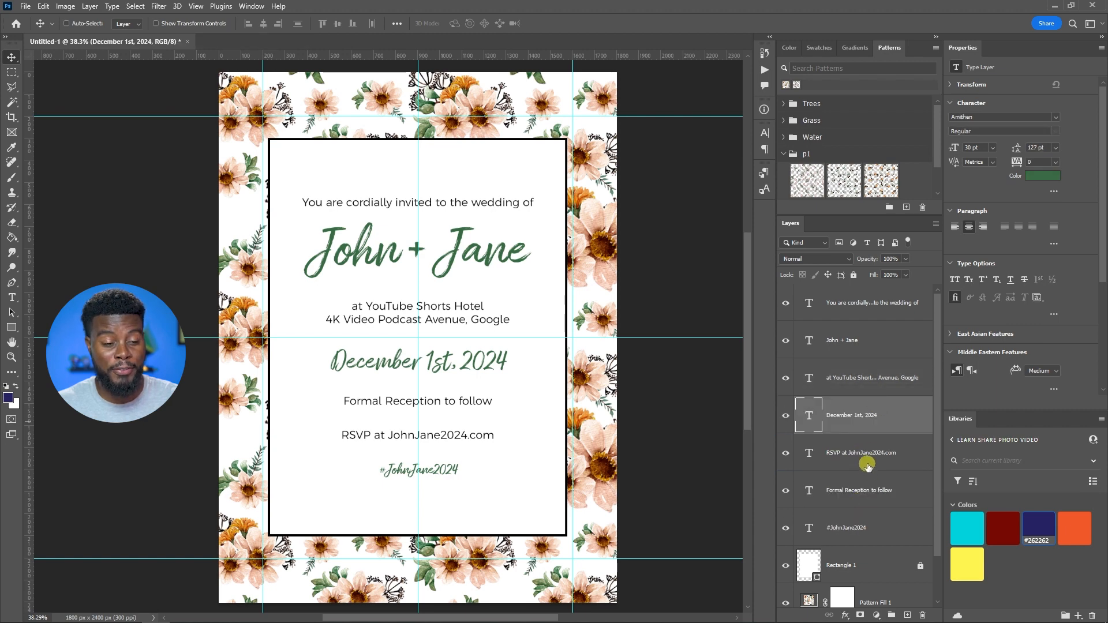
{"action": "left_click_drag", "start_coordinate": [883, 488], "coordinate": [887, 442]}
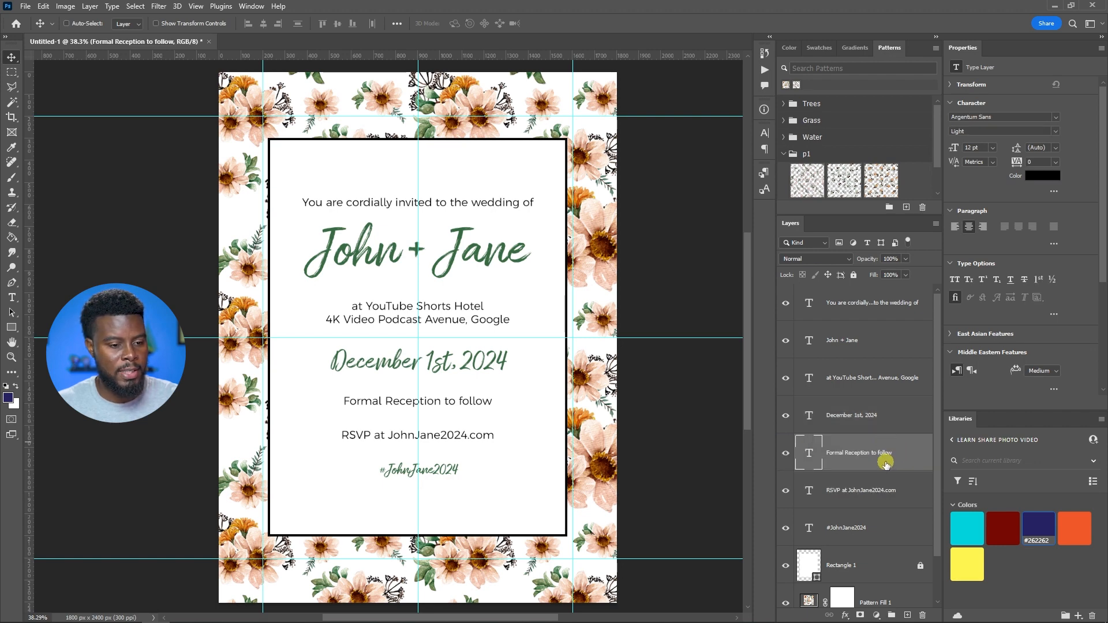
Send the RSVP layer beneath the hashtag layer and move its text to just below the hashtag on the card
{"action": "left_click", "coordinate": [857, 473]}
{"action": "key", "text": "ctrl+bracketleft"}
{"action": "left_click_drag", "start_coordinate": [476, 445], "coordinate": [476, 491]}
Reduce the font size of the RSVP line to 9 pt
{"action": "double_click", "coordinate": [465, 481]}
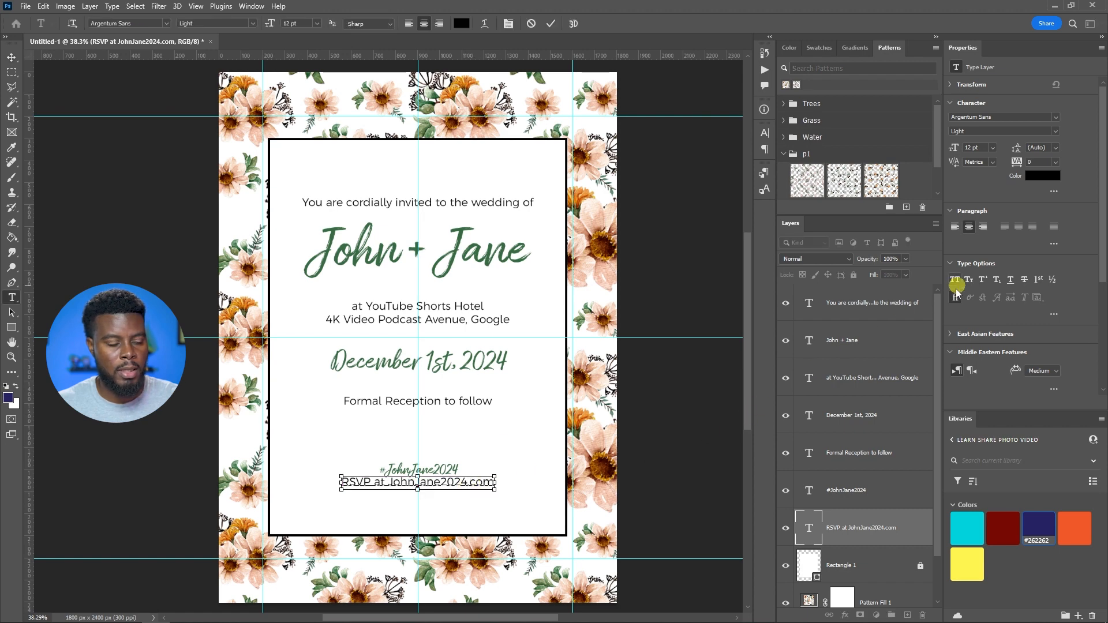
{"action": "key", "text": "ctrl+a"}
{"action": "left_click", "coordinate": [407, 481]}
{"action": "left_click", "coordinate": [390, 441]}
{"action": "left_click", "coordinate": [993, 148]}
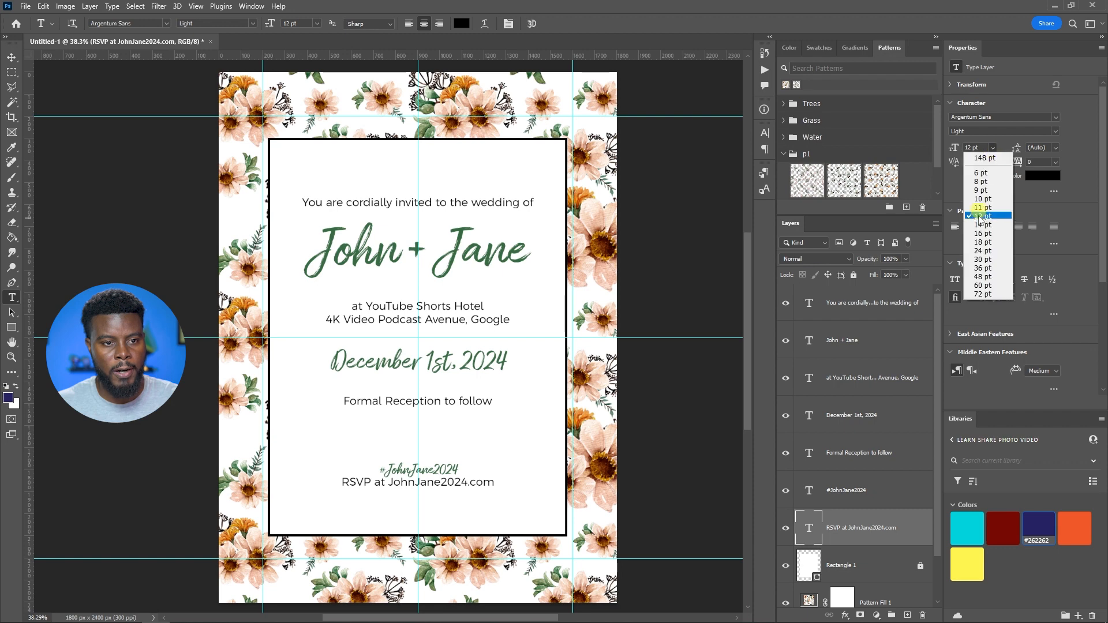
{"action": "left_click", "coordinate": [982, 199]}
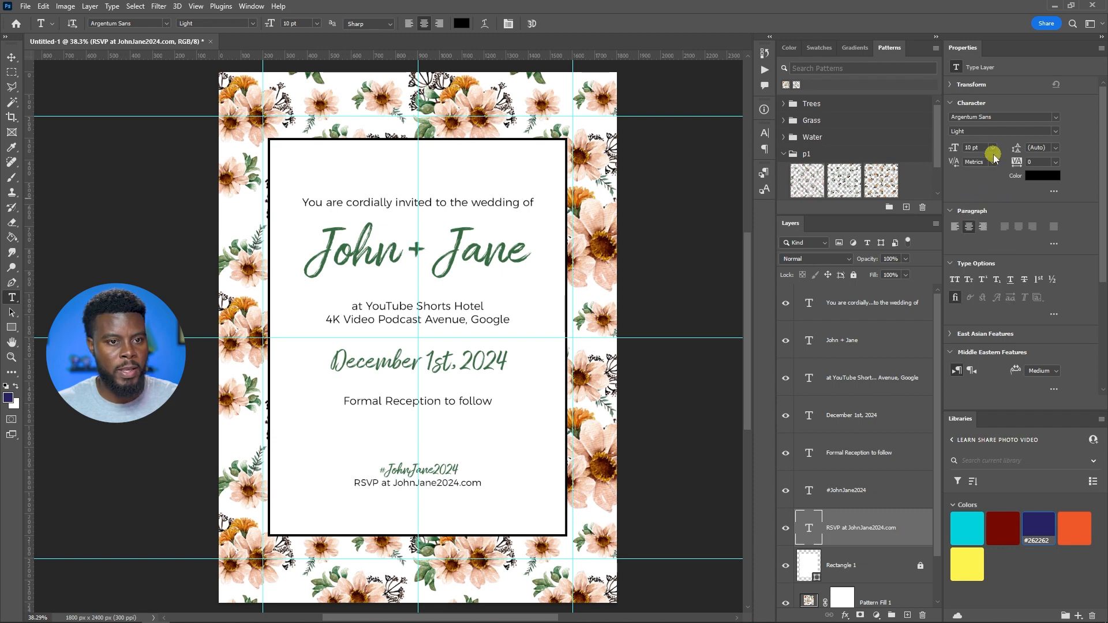
{"action": "left_click", "coordinate": [992, 147]}
{"action": "left_click", "coordinate": [984, 190]}
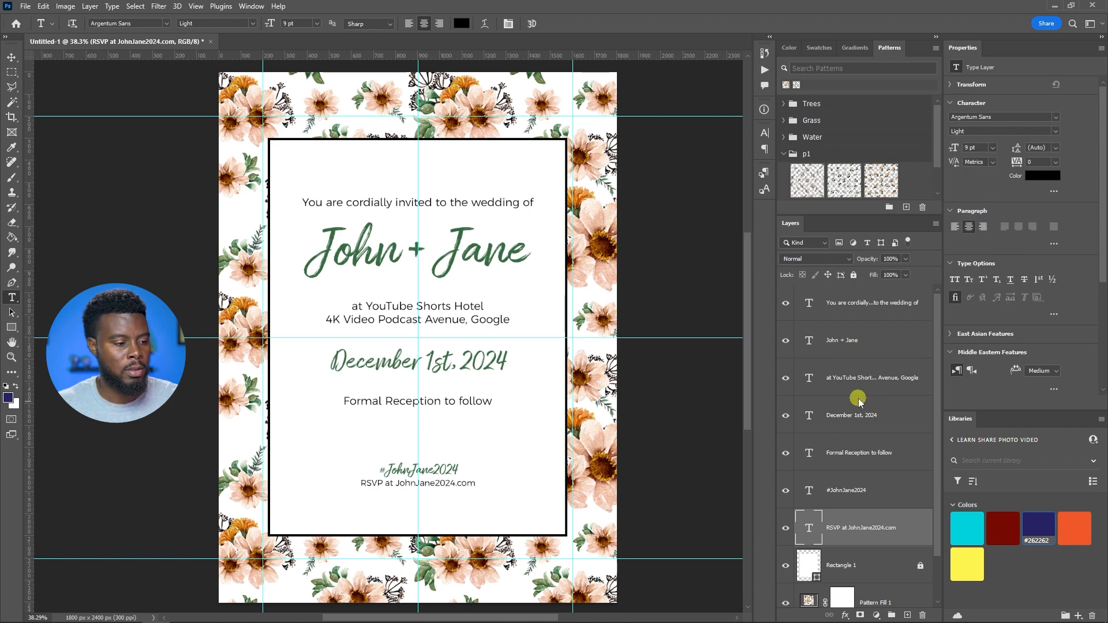
Select the hashtag and RSVP layers together and move both lines down slightly, keeping them centred
{"action": "key", "text": "v"}
{"action": "left_click", "coordinate": [823, 491], "text": "shift"}
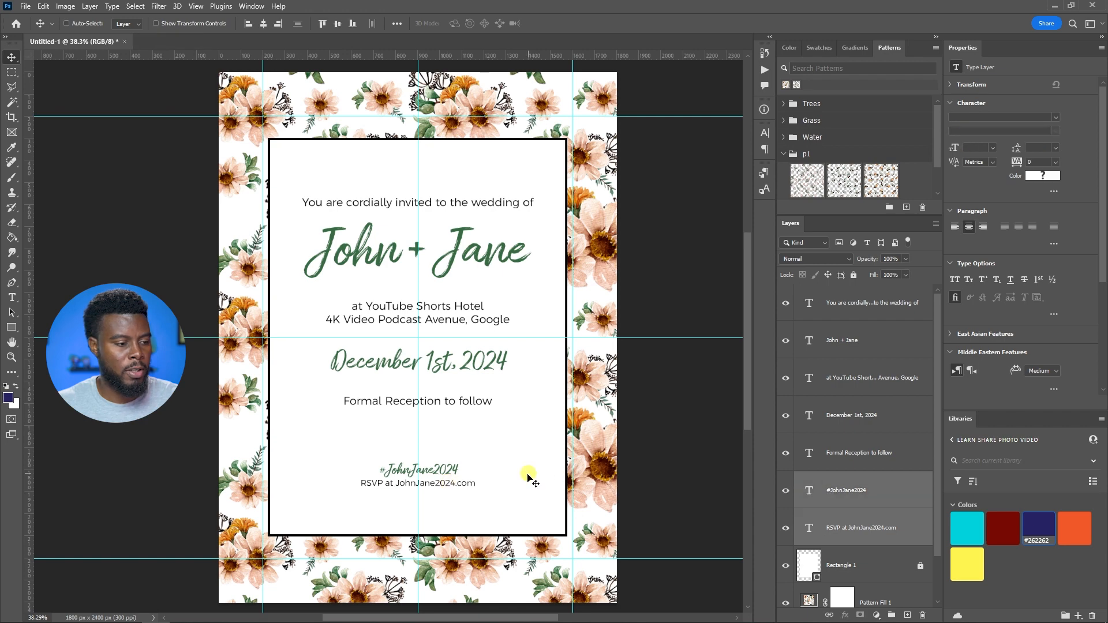
{"action": "left_click_drag", "start_coordinate": [460, 475], "coordinate": [448, 467]}
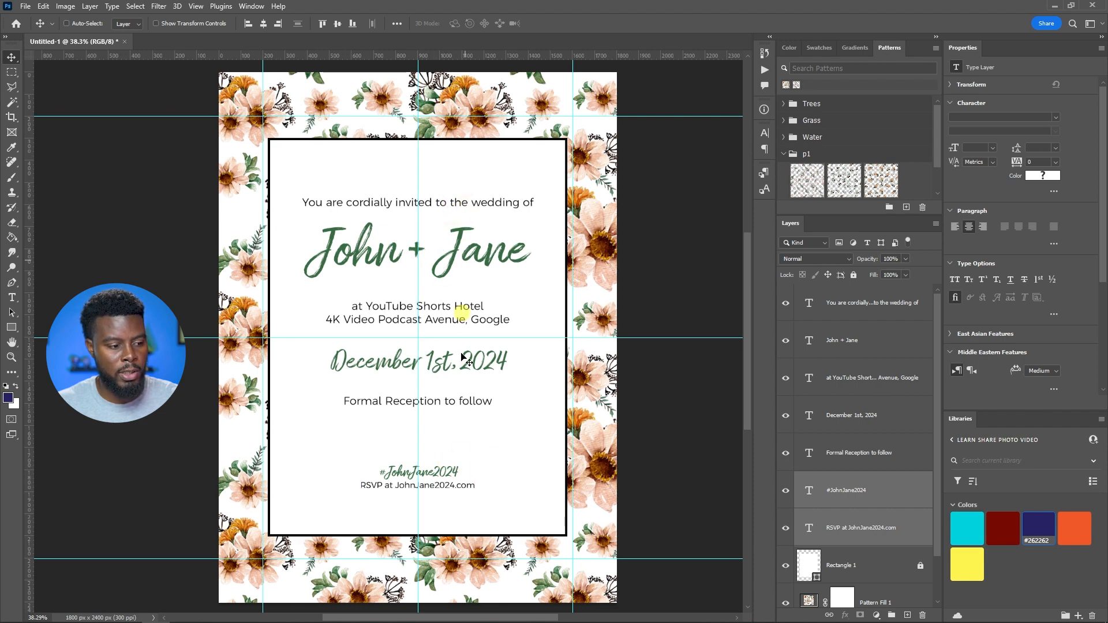
Distribute the text layers from the invitation line down to the hashtag evenly in height, and hide the guides
{"action": "left_click", "coordinate": [847, 473]}
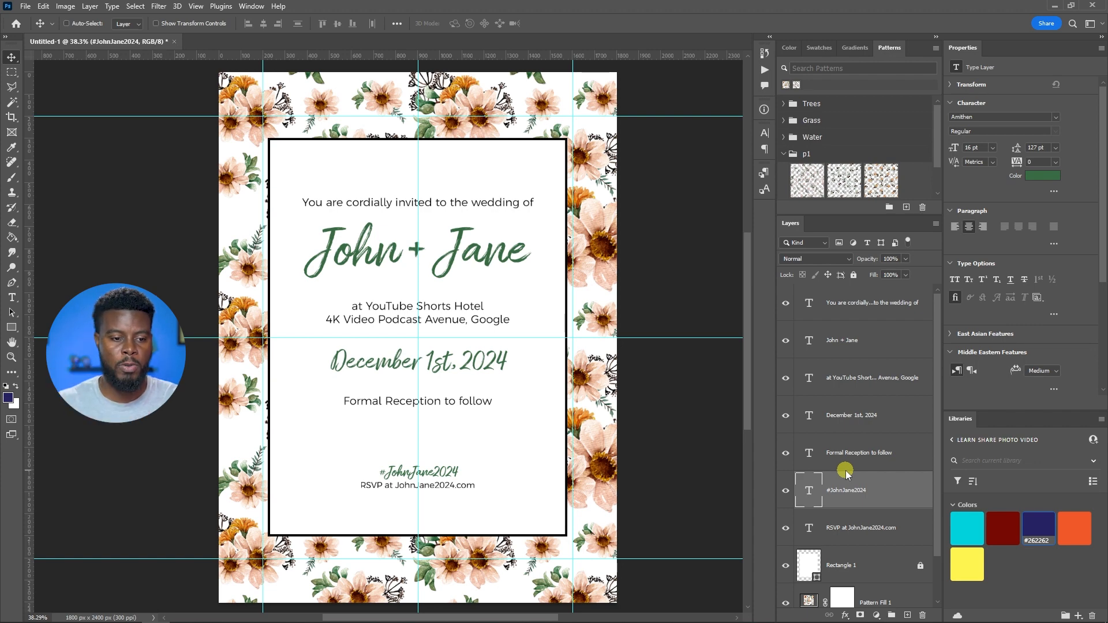
{"action": "left_click", "coordinate": [872, 312], "text": "shift"}
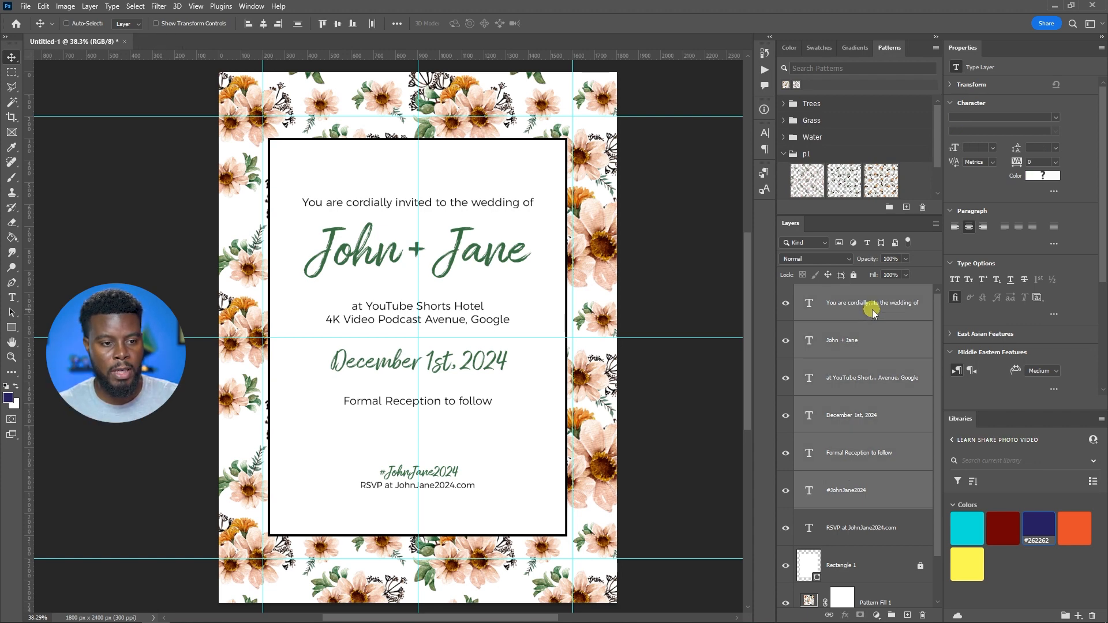
{"action": "left_click", "coordinate": [298, 24]}
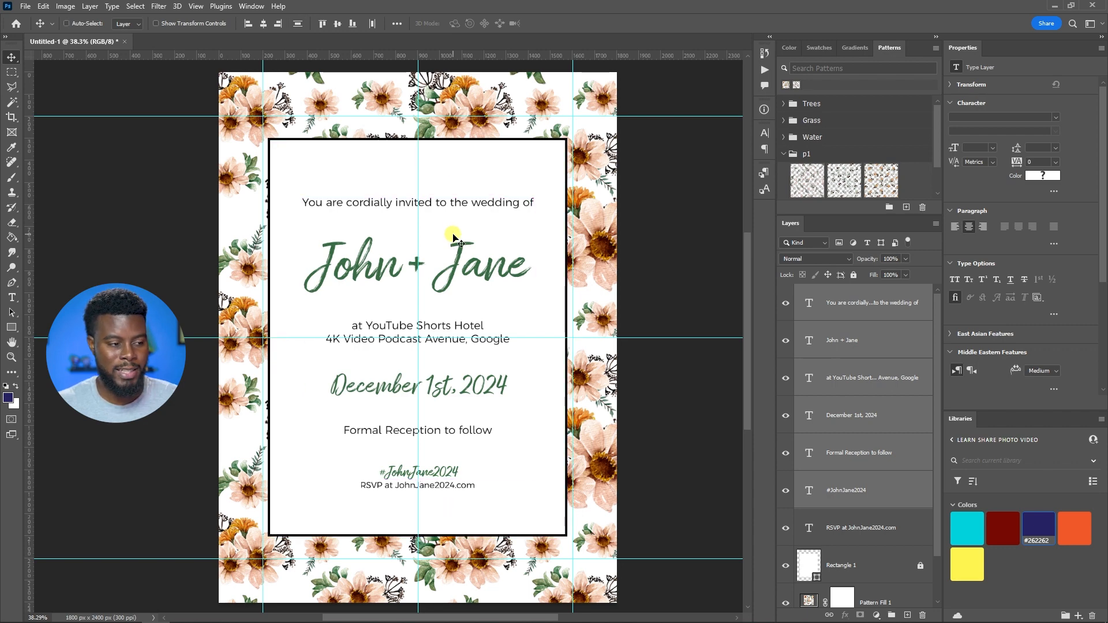
{"action": "key", "text": "ctrl+semicolon"}
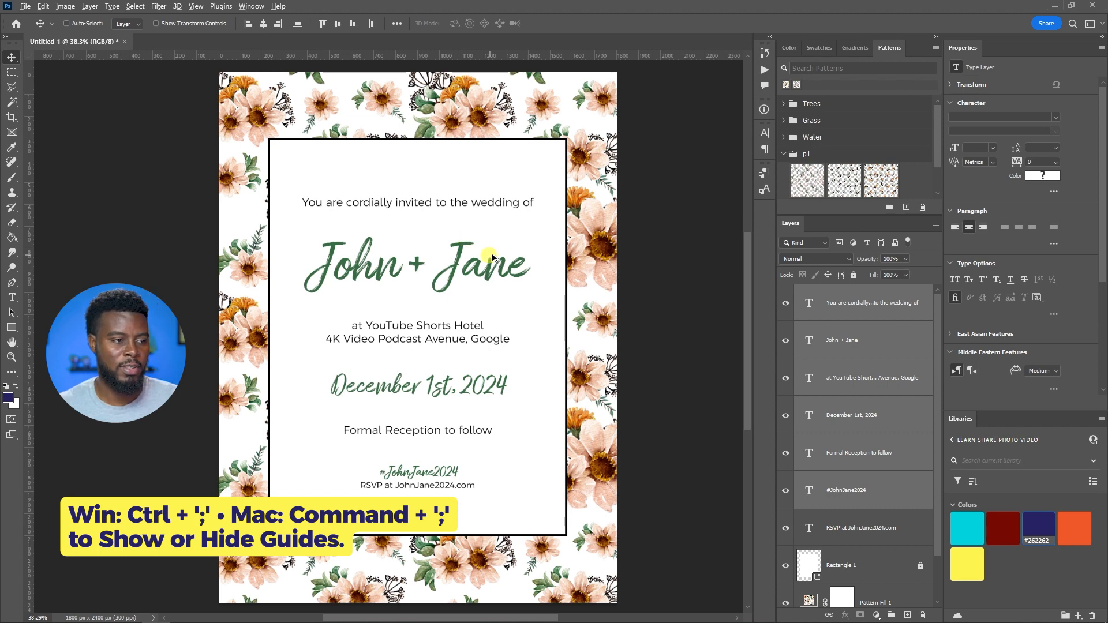
{"action": "scroll", "coordinate": [489, 260], "scroll_direction": "down", "scroll_amount": 2}
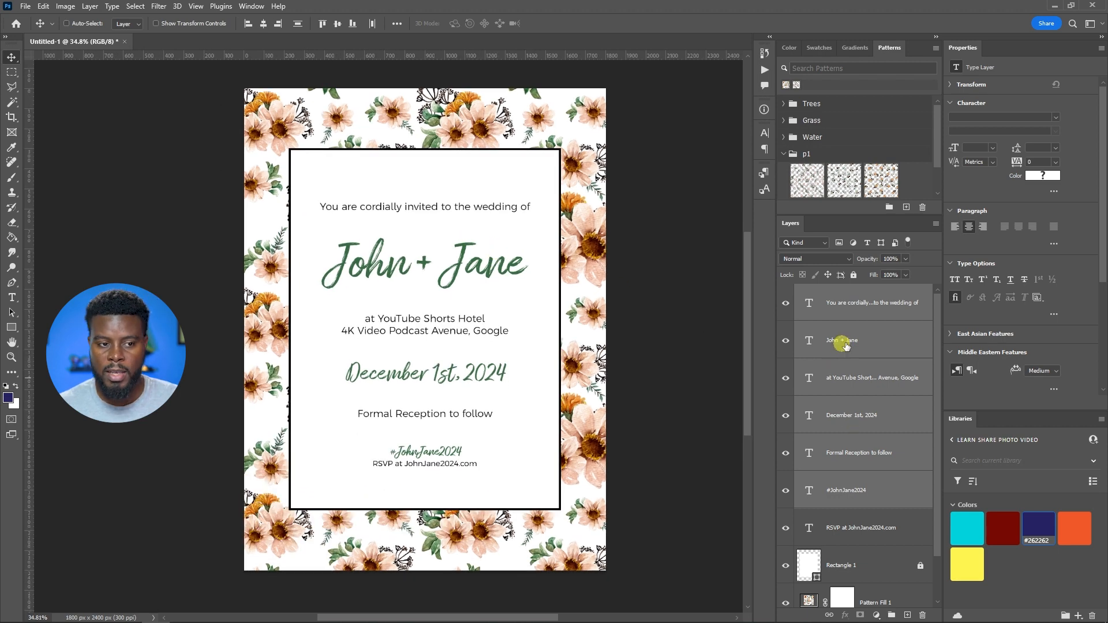
Lower the opacity of the floral Pattern Fill 1 layer to 30%
{"action": "scroll", "coordinate": [853, 331], "scroll_direction": "down", "scroll_amount": 1}
{"action": "left_click", "coordinate": [872, 523]}
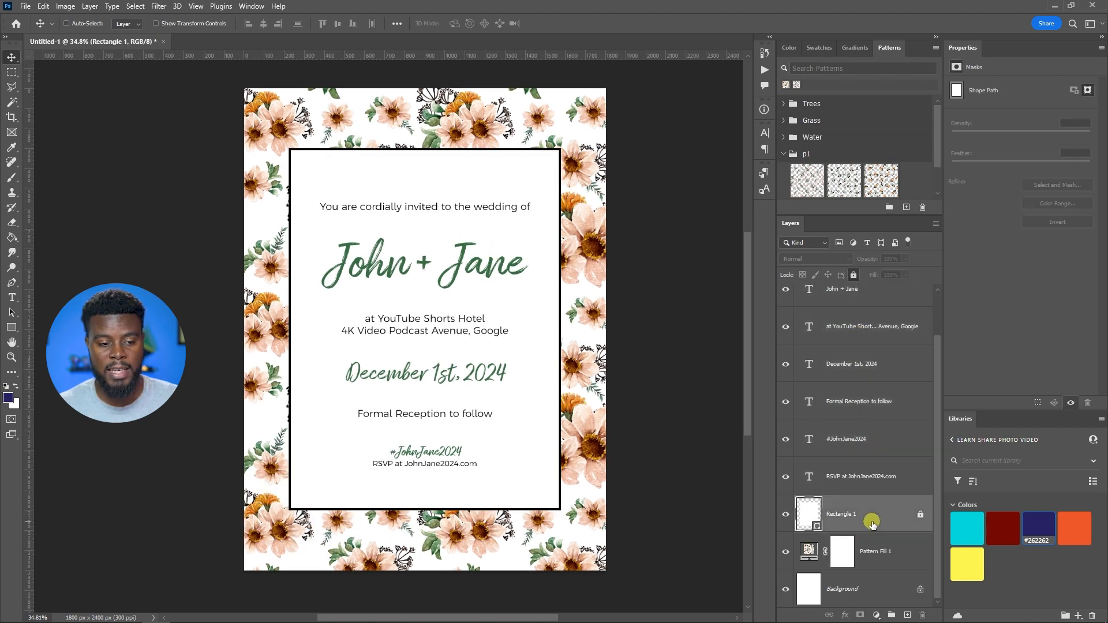
{"action": "left_click", "coordinate": [875, 558]}
{"action": "left_click", "coordinate": [786, 552]}
{"action": "left_click", "coordinate": [786, 552]}
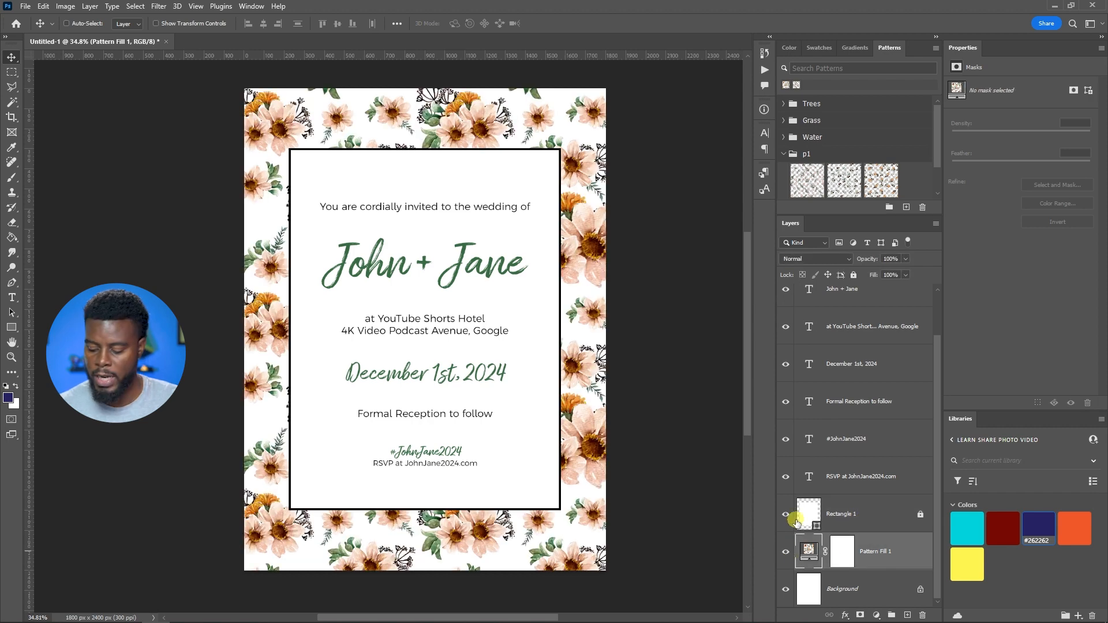
{"action": "key", "text": "7"}
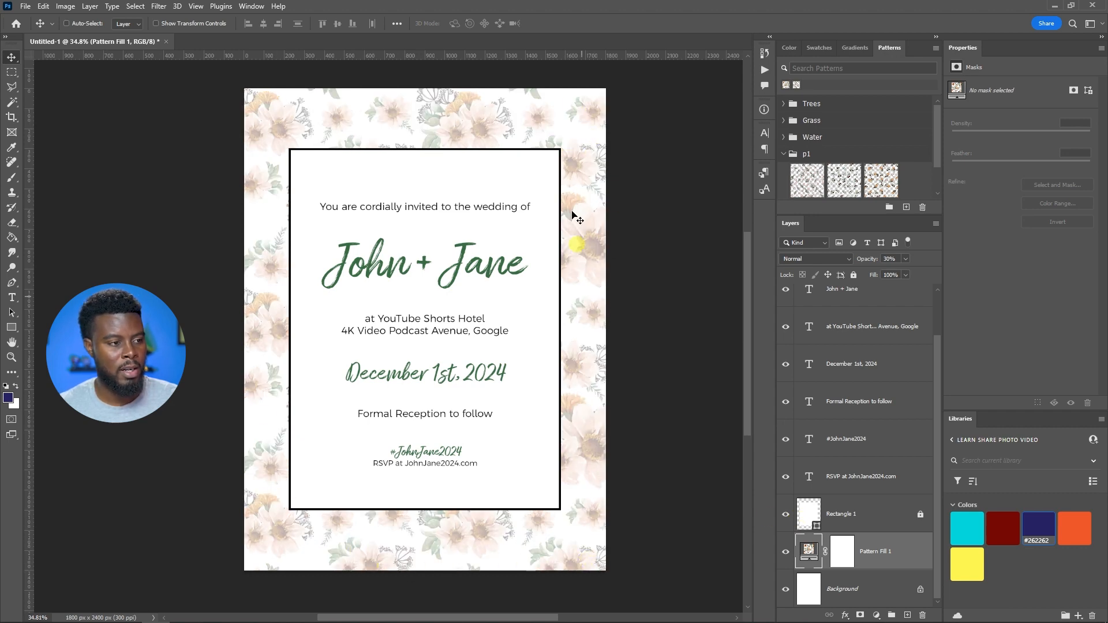
Unlock the Rectangle 1 layer and round all four corners of the white panel to about 102 px
{"action": "left_click", "coordinate": [848, 511]}
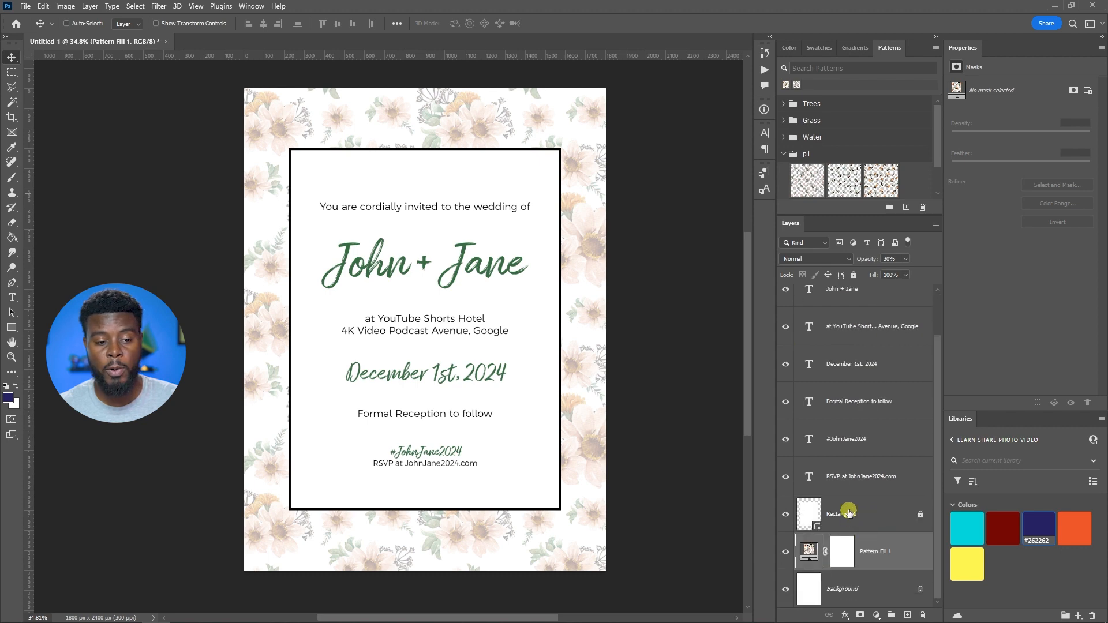
{"action": "left_click", "coordinate": [853, 275]}
{"action": "key", "text": "u"}
{"action": "left_click_drag", "start_coordinate": [549, 167], "coordinate": [540, 169]}
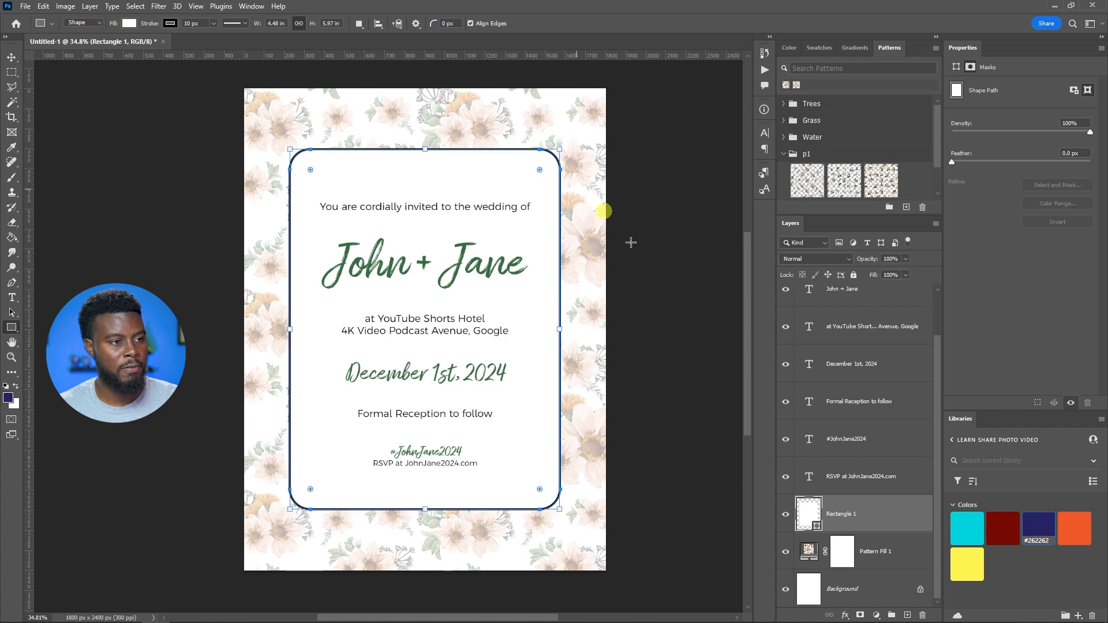
{"action": "key", "text": "v"}
Try the floral pattern layer at 50% and 20% opacity and return it to 30%
{"action": "left_click", "coordinate": [900, 551]}
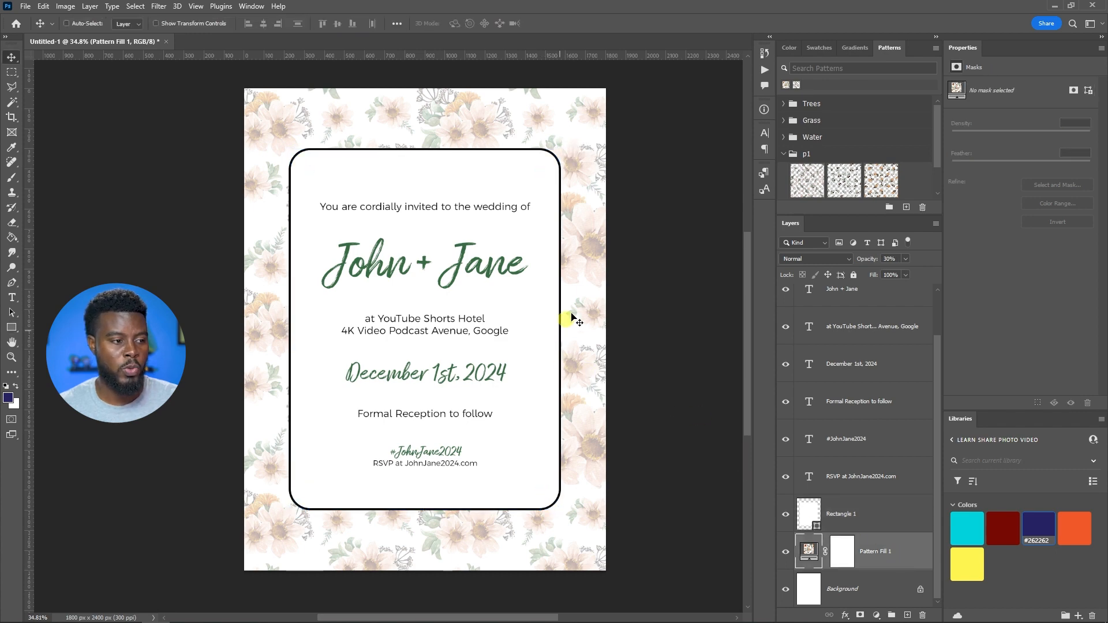
{"action": "scroll", "coordinate": [564, 328], "scroll_direction": "down", "scroll_amount": 1}
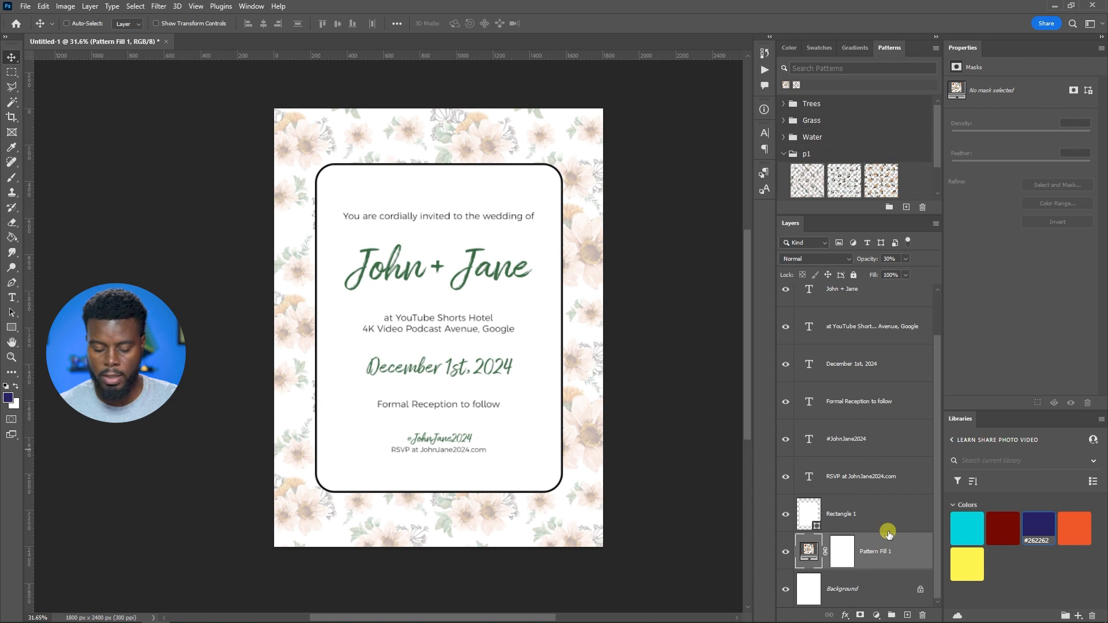
{"action": "key", "text": "5"}
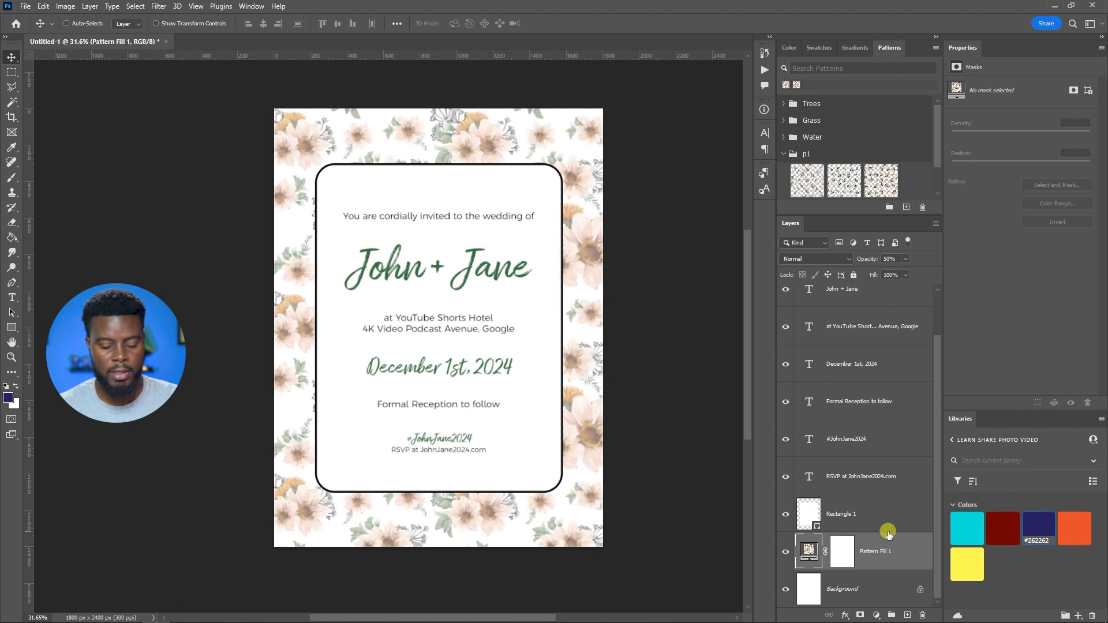
{"action": "key", "text": "2"}
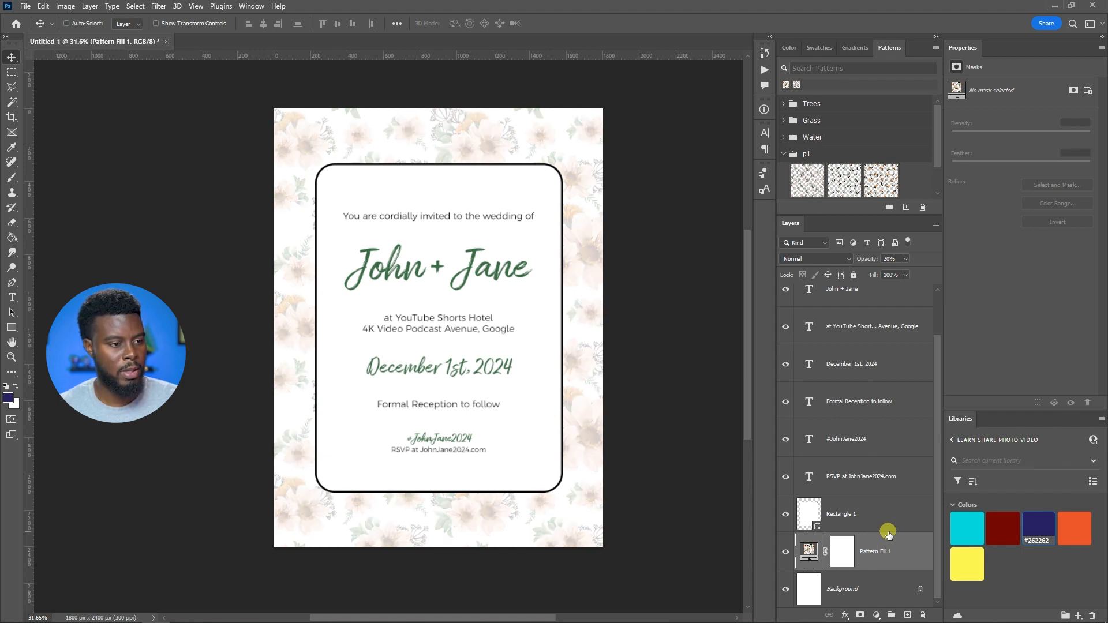
{"action": "key", "text": "3"}
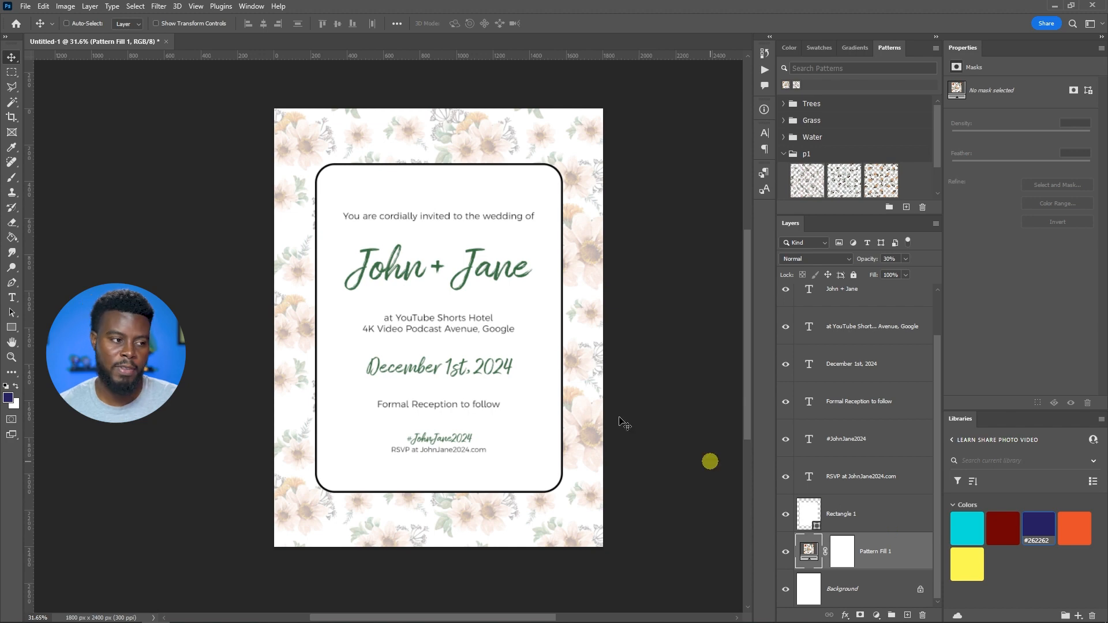
{"action": "scroll", "coordinate": [457, 334], "scroll_direction": "up", "scroll_amount": 1}
{"action": "scroll", "coordinate": [465, 315], "scroll_direction": "up", "scroll_amount": 1}
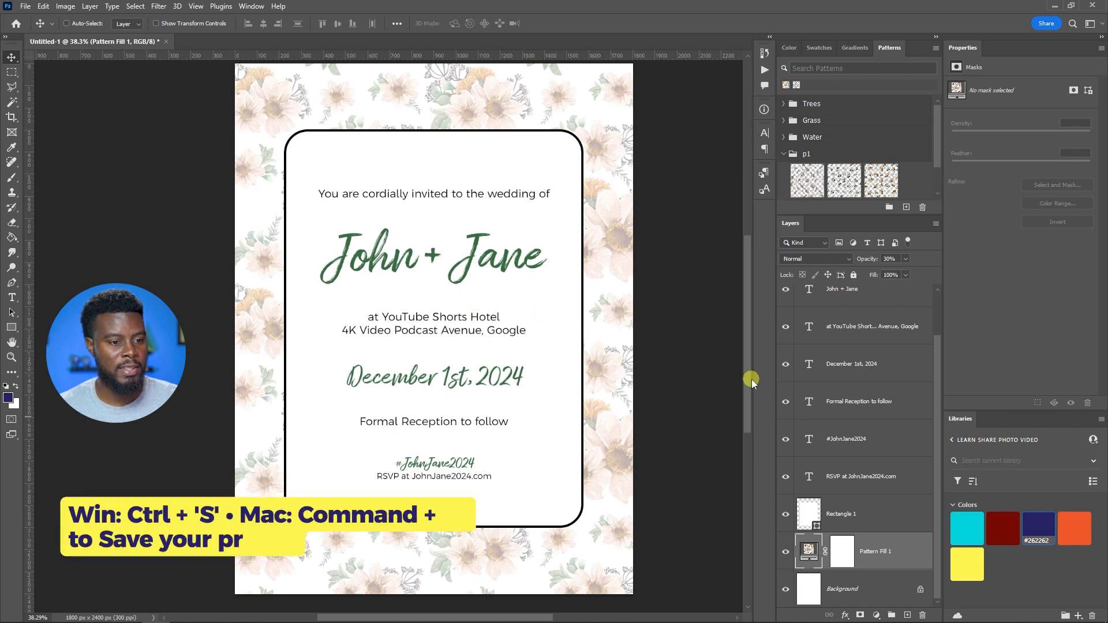
{"action": "left_click_drag", "start_coordinate": [749, 382], "coordinate": [749, 376]}
{"action": "scroll", "coordinate": [613, 364], "scroll_direction": "down", "scroll_amount": 1}
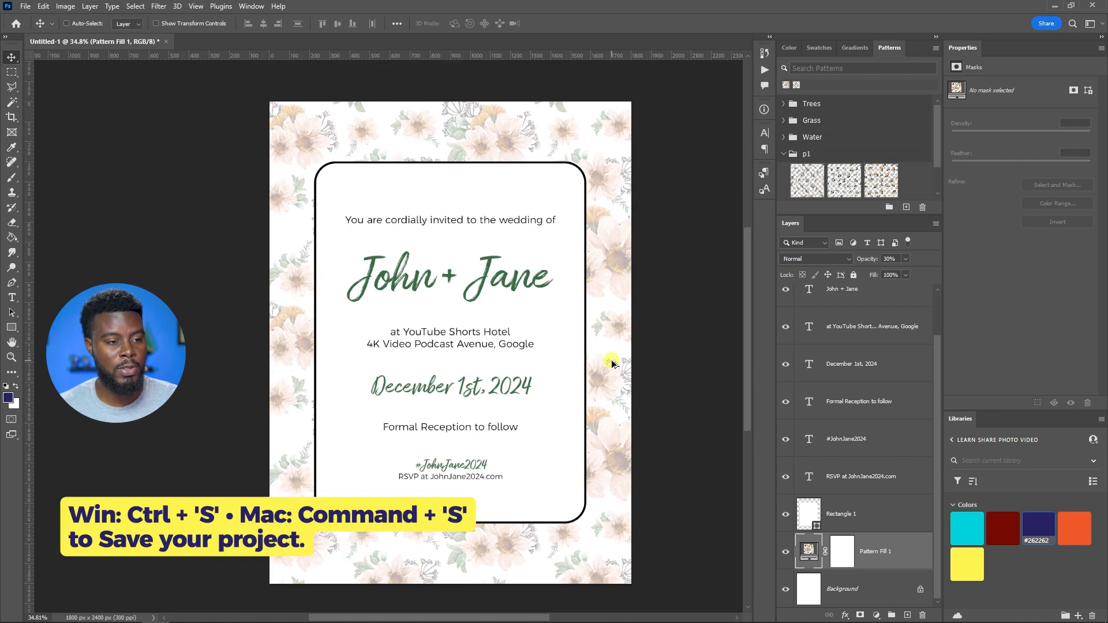
{"action": "scroll", "coordinate": [612, 364], "scroll_direction": "down", "scroll_amount": 1}
Group all the text layers from the invitation line to the RSVP line and name the group "Text and Info"
{"action": "scroll", "coordinate": [863, 560], "scroll_direction": "up", "scroll_amount": 1}
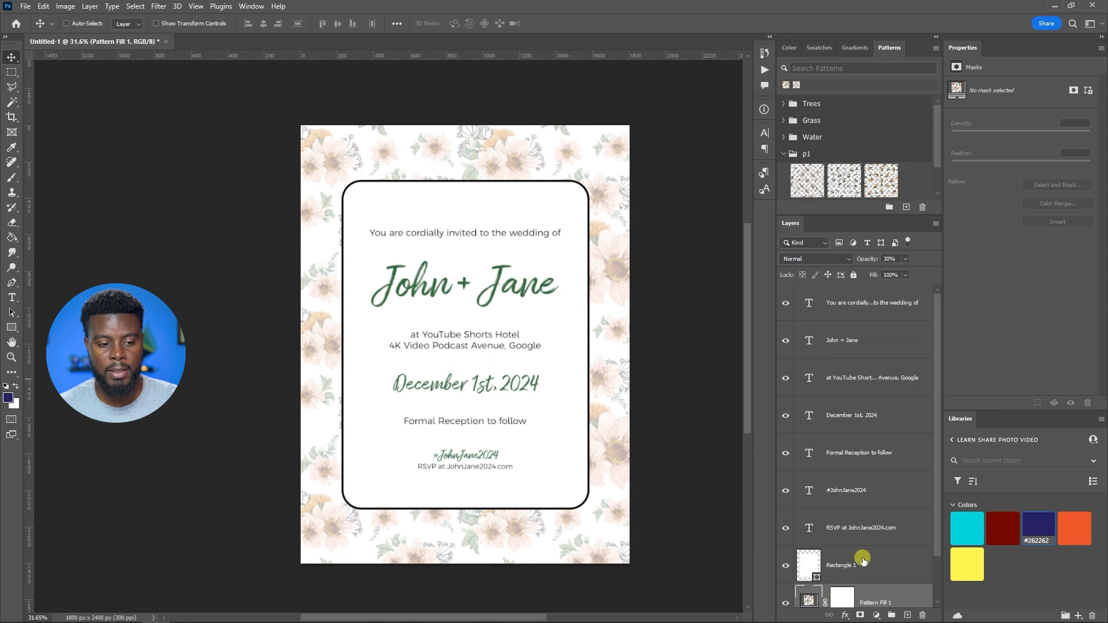
{"action": "left_click", "coordinate": [861, 304], "text": "shift"}
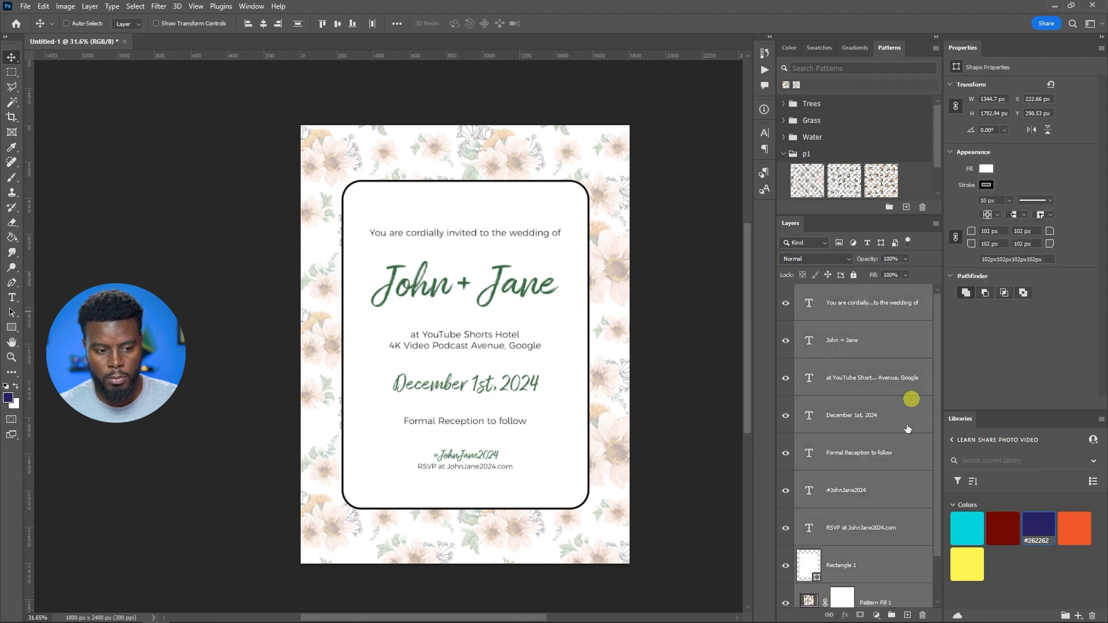
{"action": "left_click", "coordinate": [871, 528]}
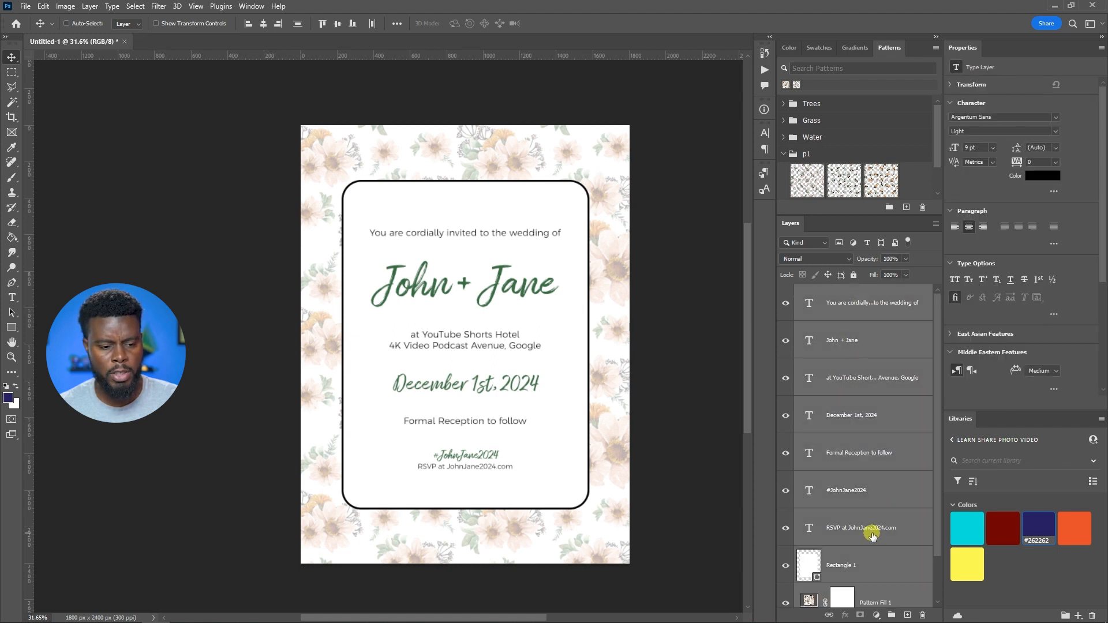
{"action": "left_click", "coordinate": [876, 312], "text": "shift"}
{"action": "key", "text": "ctrl+g"}
{"action": "double_click", "coordinate": [832, 294]}
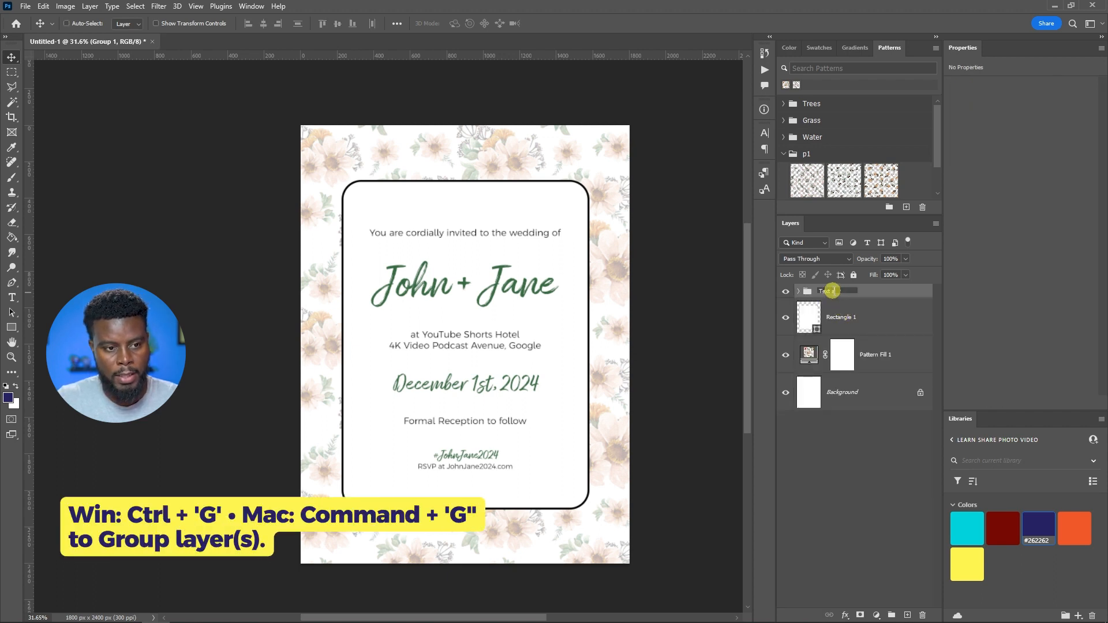
{"action": "type", "text": "Text and Info"}
{"action": "key", "text": "Return"}
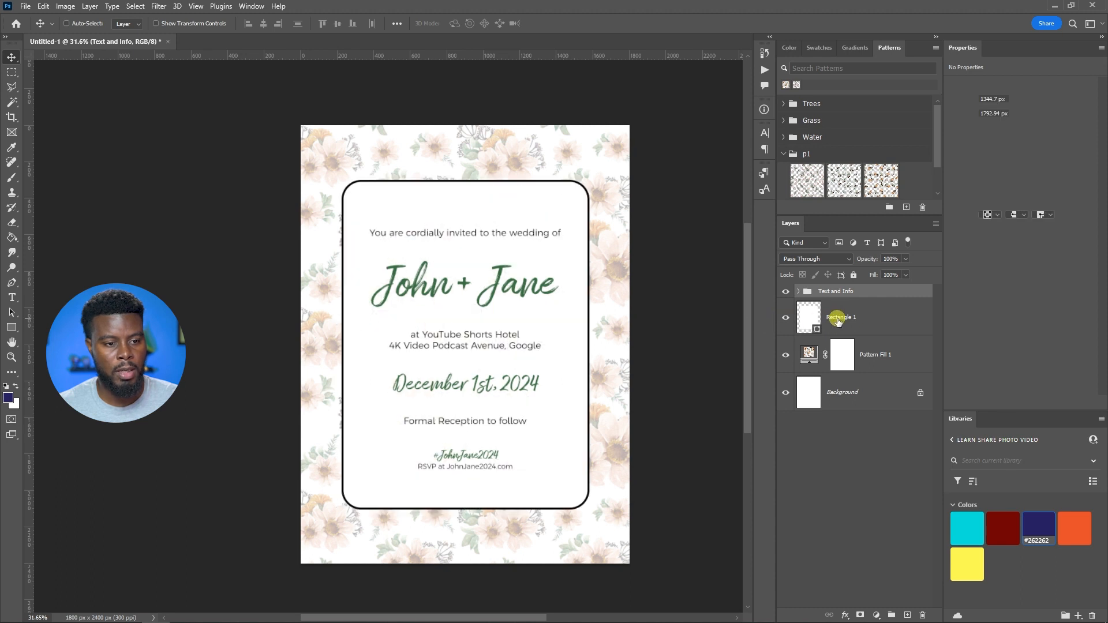
Rename the Rectangle 1 layer as "Background Shape"
{"action": "double_click", "coordinate": [840, 316]}
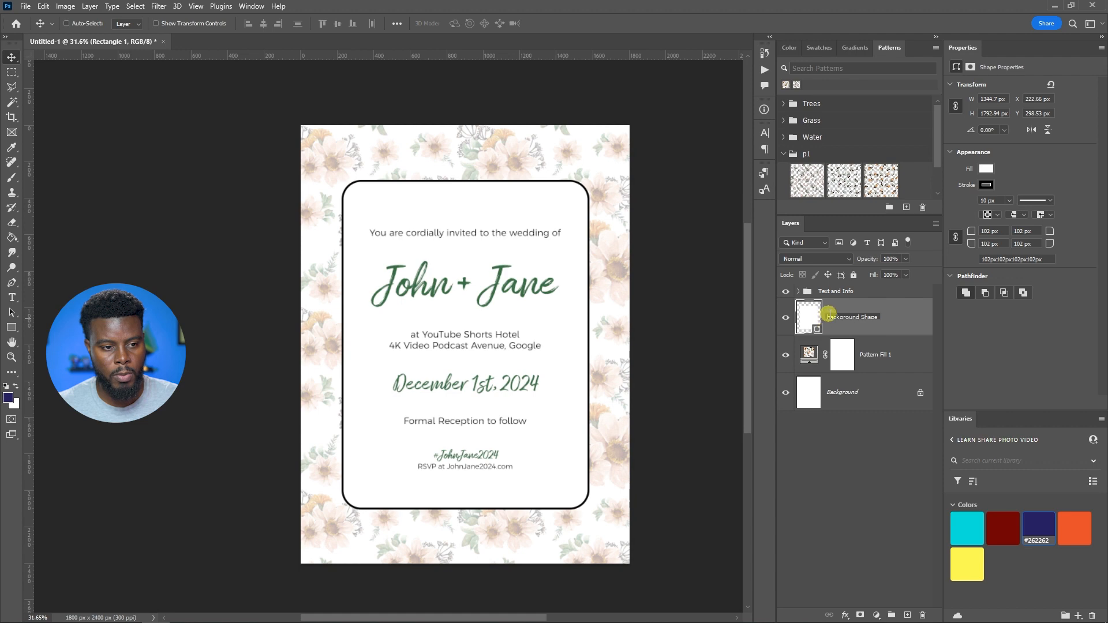
{"action": "type", "text": "Background Shape"}
{"action": "key", "text": "Return"}
{"action": "scroll", "coordinate": [667, 323], "scroll_direction": "up", "scroll_amount": 1}
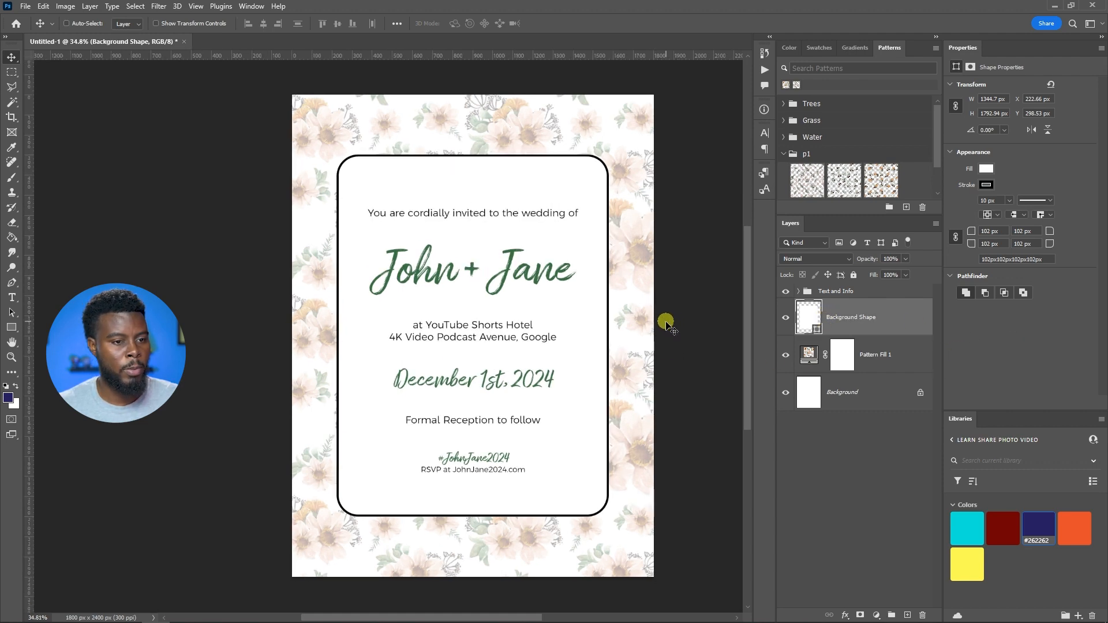
Duplicate the Text and Info group and hide the copy, leaving the original group visible
{"action": "left_click", "coordinate": [898, 355]}
{"action": "left_click", "coordinate": [874, 294], "text": "shift"}
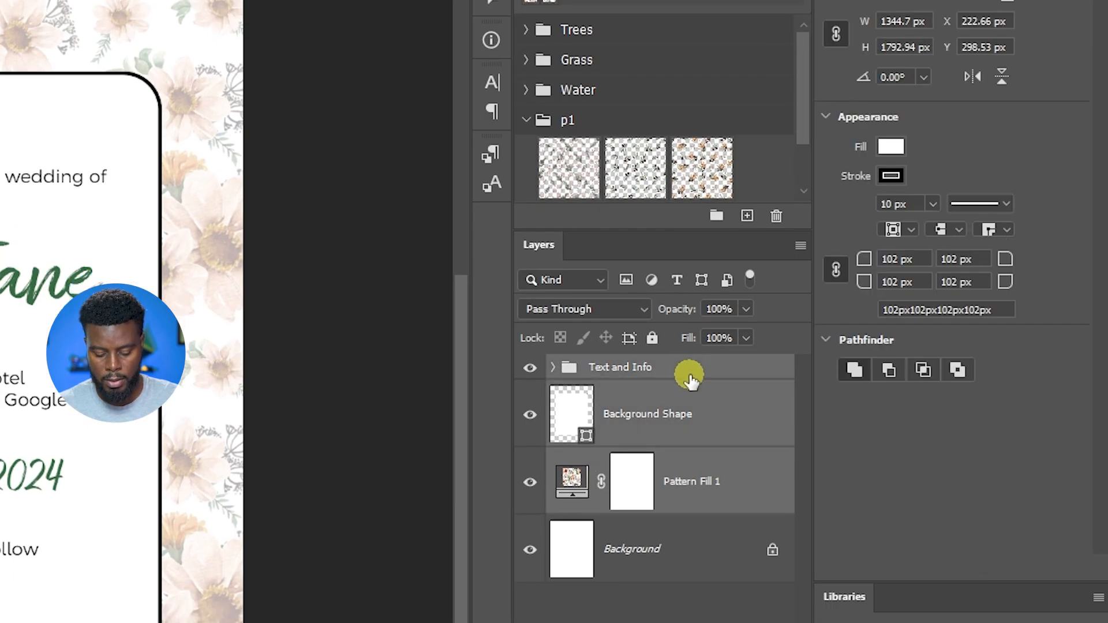
{"action": "left_click", "coordinate": [663, 371]}
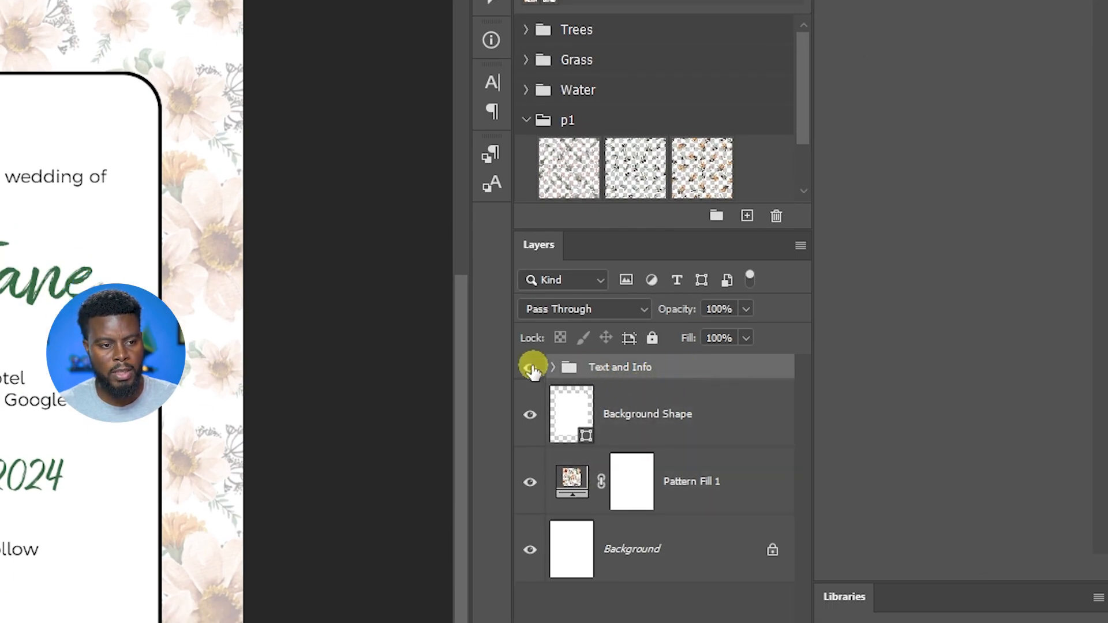
{"action": "left_click", "coordinate": [530, 367]}
{"action": "key", "text": "ctrl+j"}
{"action": "left_click", "coordinate": [530, 393]}
{"action": "left_click", "coordinate": [530, 393]}
{"action": "left_click", "coordinate": [530, 367]}
Group the Text and Info group, Background Shape and Pattern Fill 1 together and name the new group "Design 01"
{"action": "left_click", "coordinate": [656, 395]}
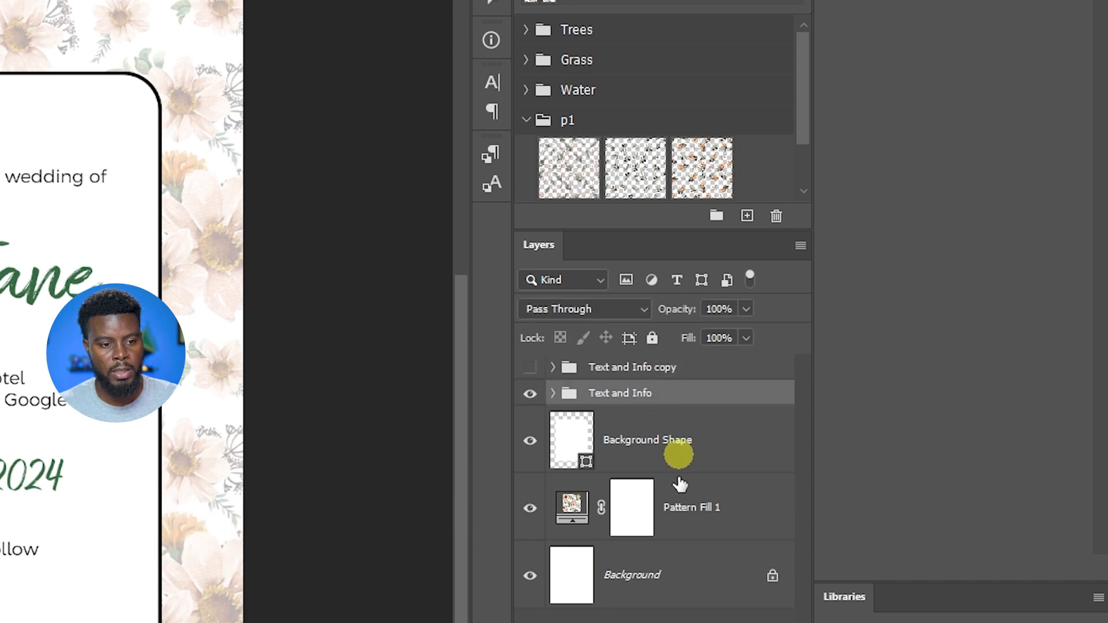
{"action": "left_click", "coordinate": [677, 522], "text": "shift"}
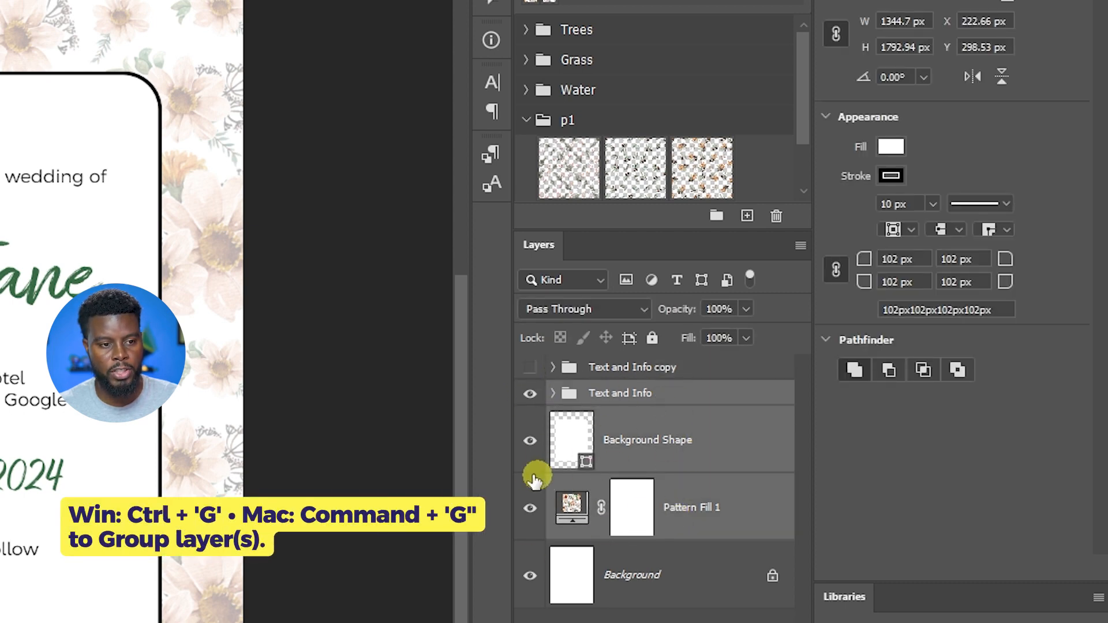
{"action": "key", "text": "ctrl+g"}
{"action": "double_click", "coordinate": [600, 404]}
{"action": "type", "text": "Design "}
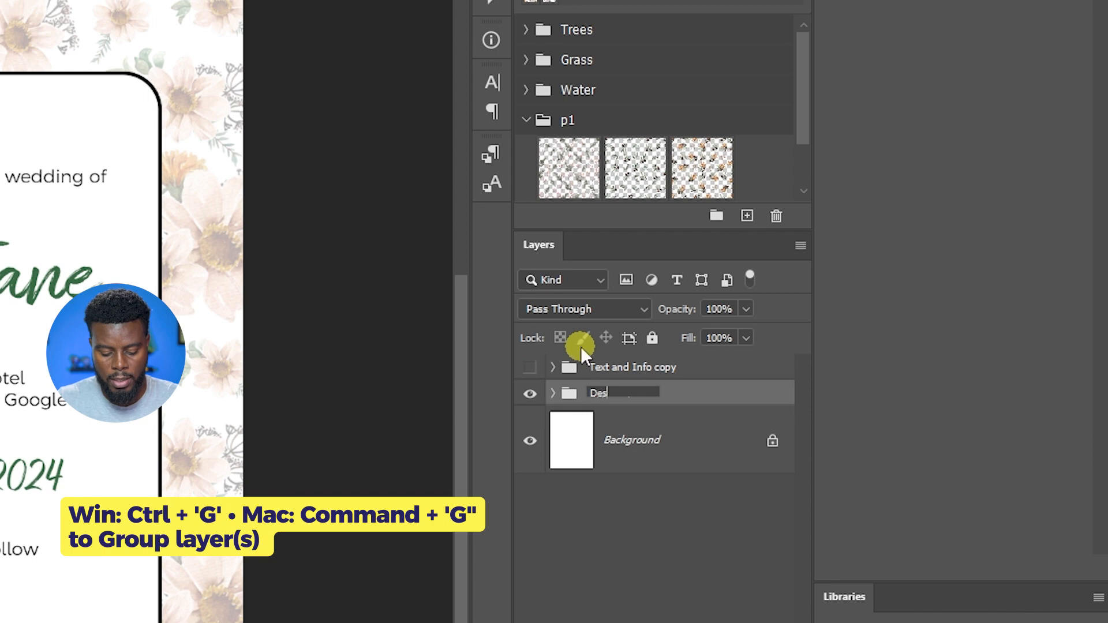
{"action": "type", "text": "01"}
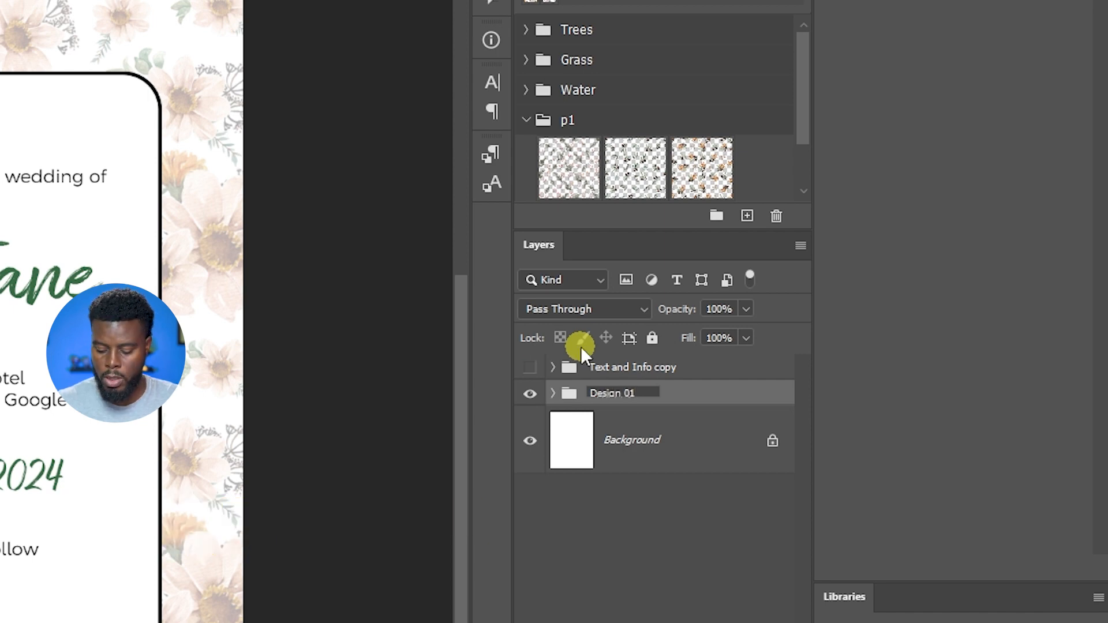
{"action": "key", "text": "Return"}
{"action": "scroll", "coordinate": [613, 328], "scroll_direction": "up", "scroll_amount": 1}
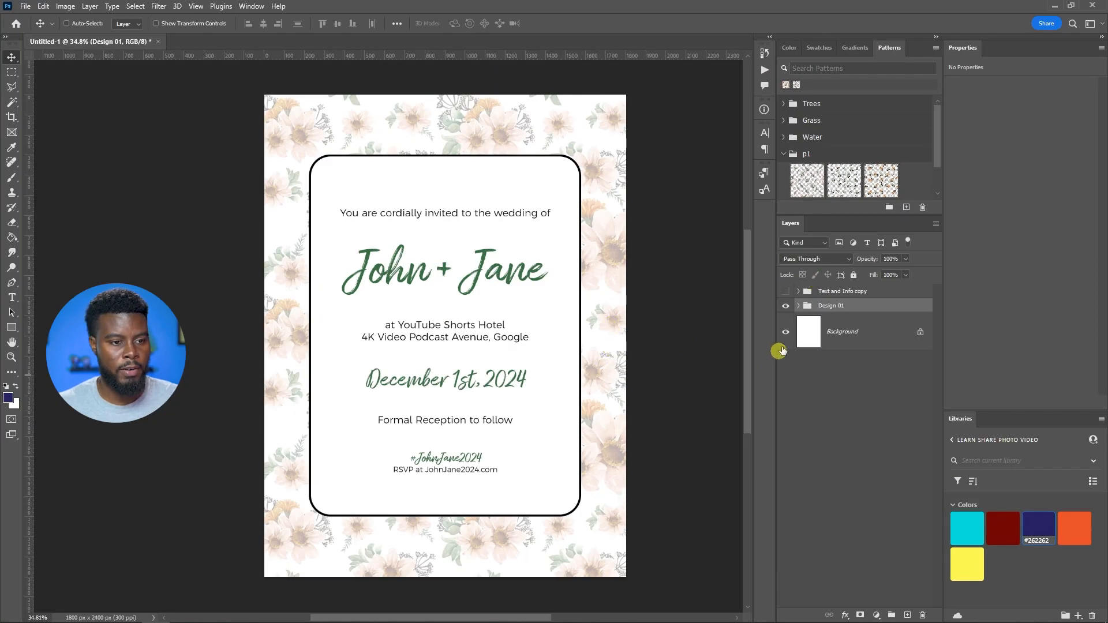
Hide the Design 01 group, show the Text and Info copy group and make it the active layer
{"action": "left_click", "coordinate": [786, 306]}
{"action": "left_click", "coordinate": [785, 292]}
{"action": "left_click", "coordinate": [834, 298]}
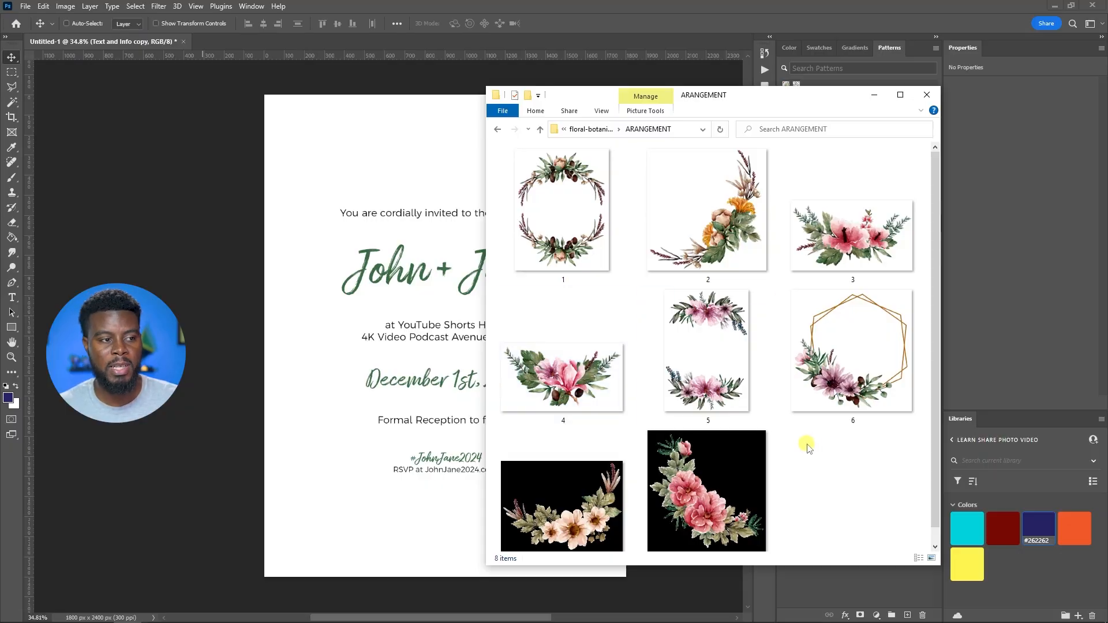
Place floral images 5 and 6 from the ARANGEMENT folder into the invitation document as separate layers
{"action": "left_click", "coordinate": [732, 344]}
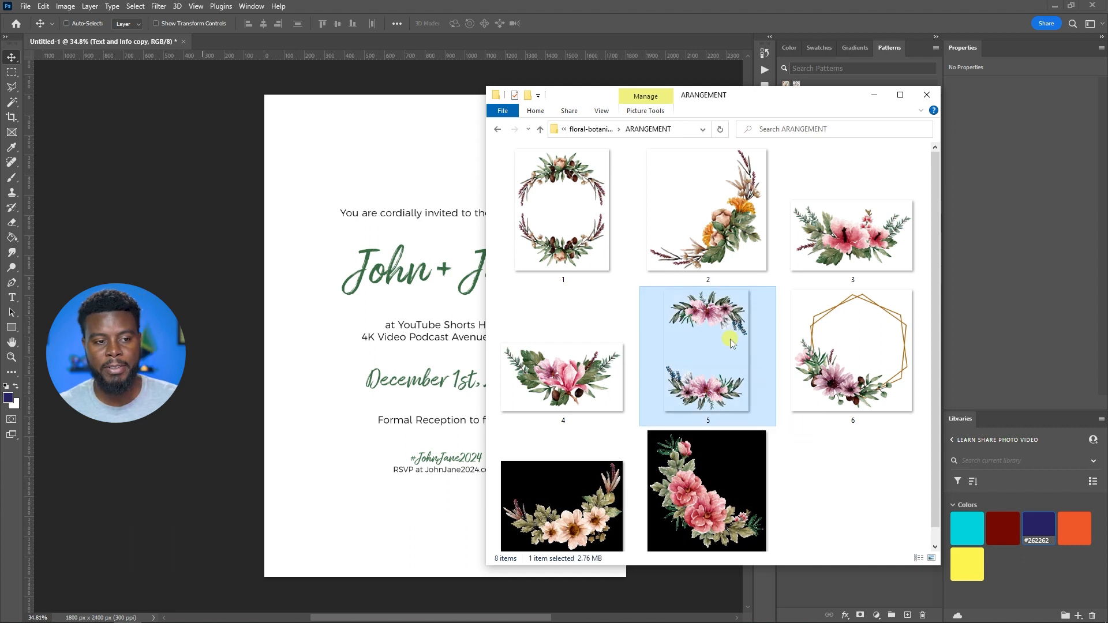
{"action": "left_click", "coordinate": [858, 342], "text": "ctrl"}
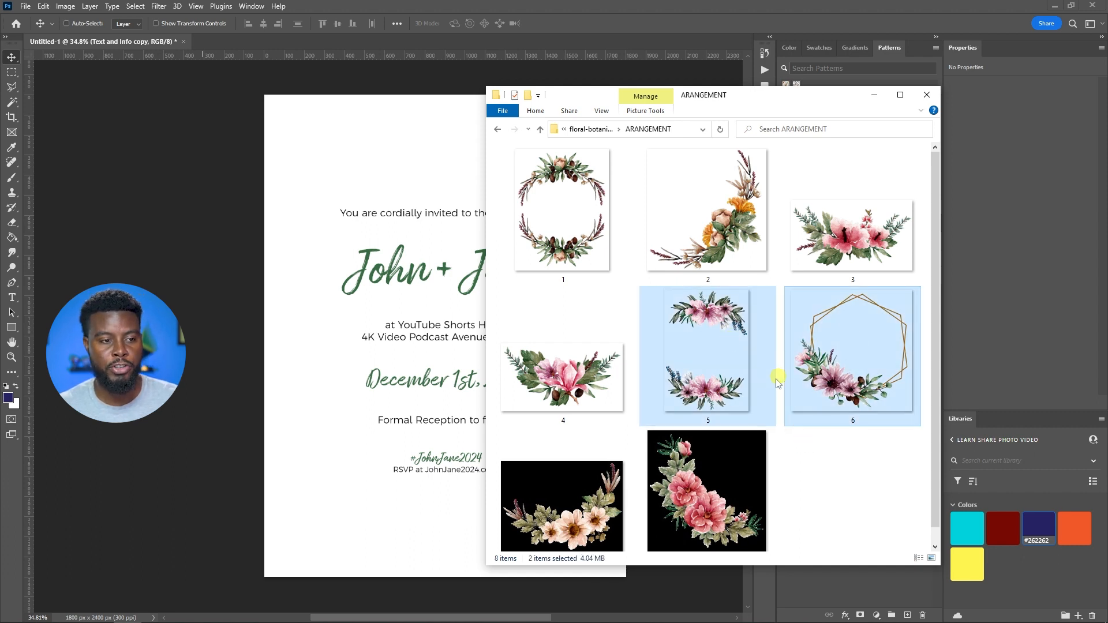
{"action": "left_click_drag", "start_coordinate": [696, 353], "coordinate": [400, 352]}
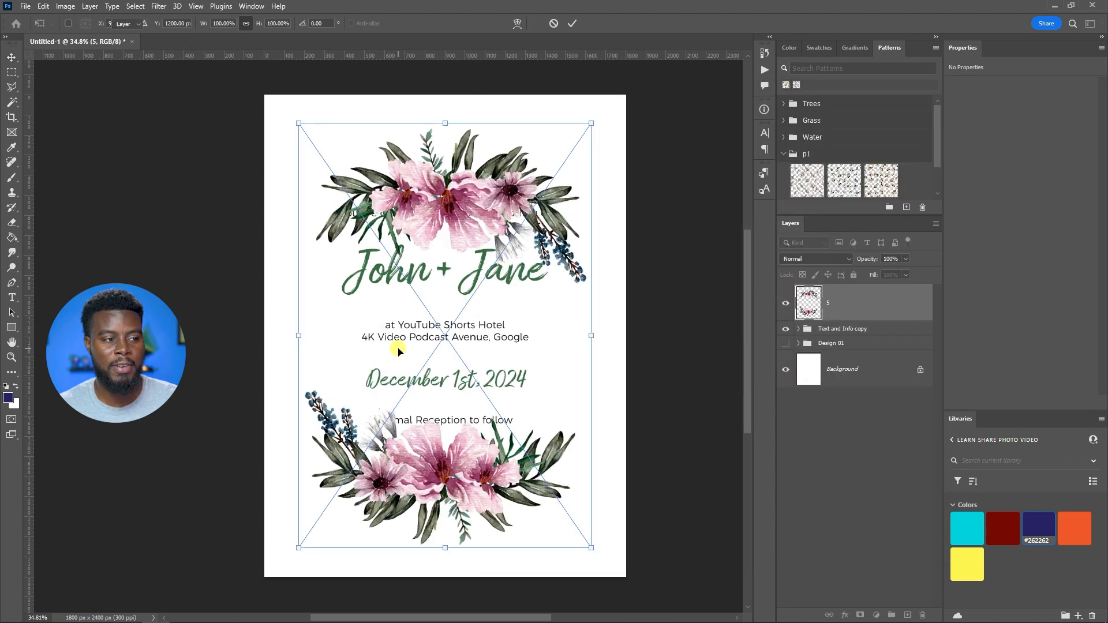
{"action": "key", "text": "Return"}
{"action": "key", "text": "Return"}
Hide the placed arrangement layers 6 and 5, leaving just the invitation text on the card
{"action": "left_click", "coordinate": [785, 304]}
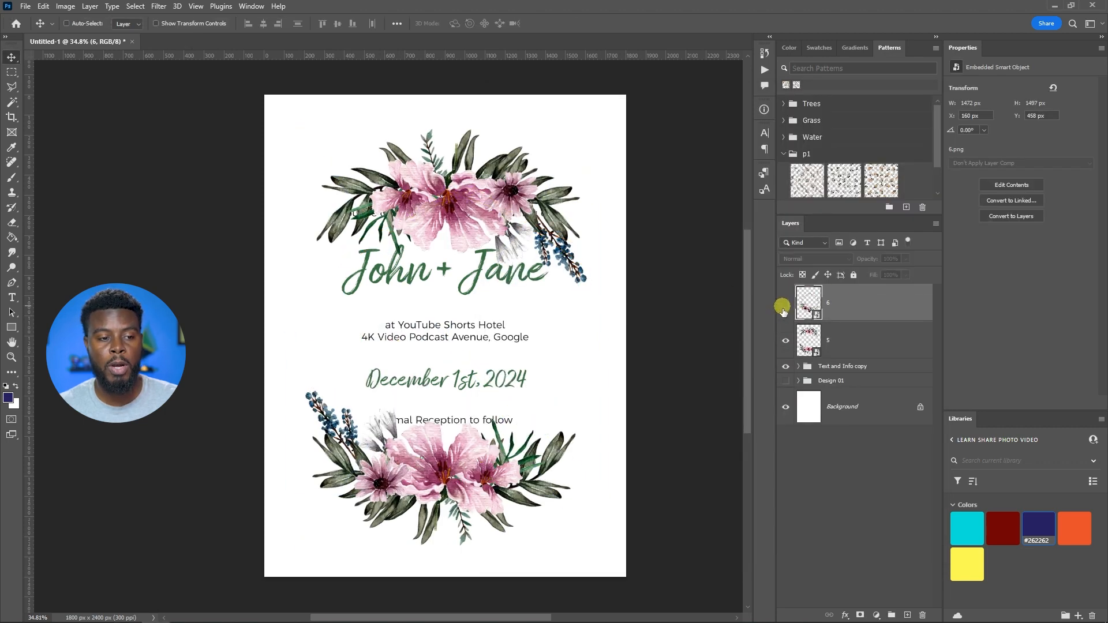
{"action": "left_click", "coordinate": [785, 341]}
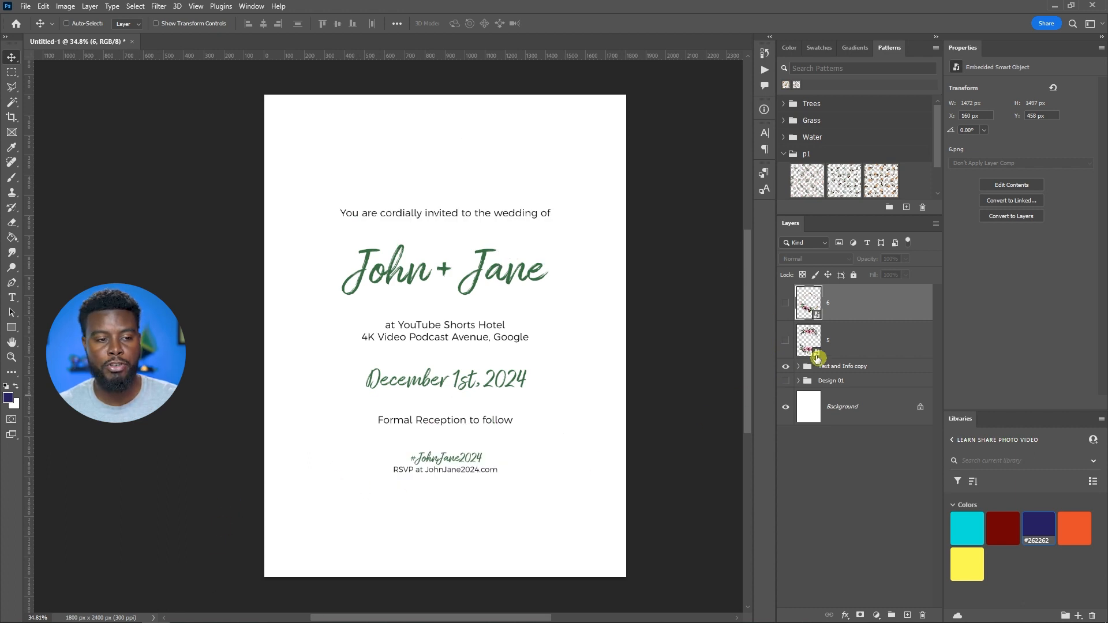
{"action": "left_click", "coordinate": [786, 304]}
{"action": "left_click", "coordinate": [786, 304]}
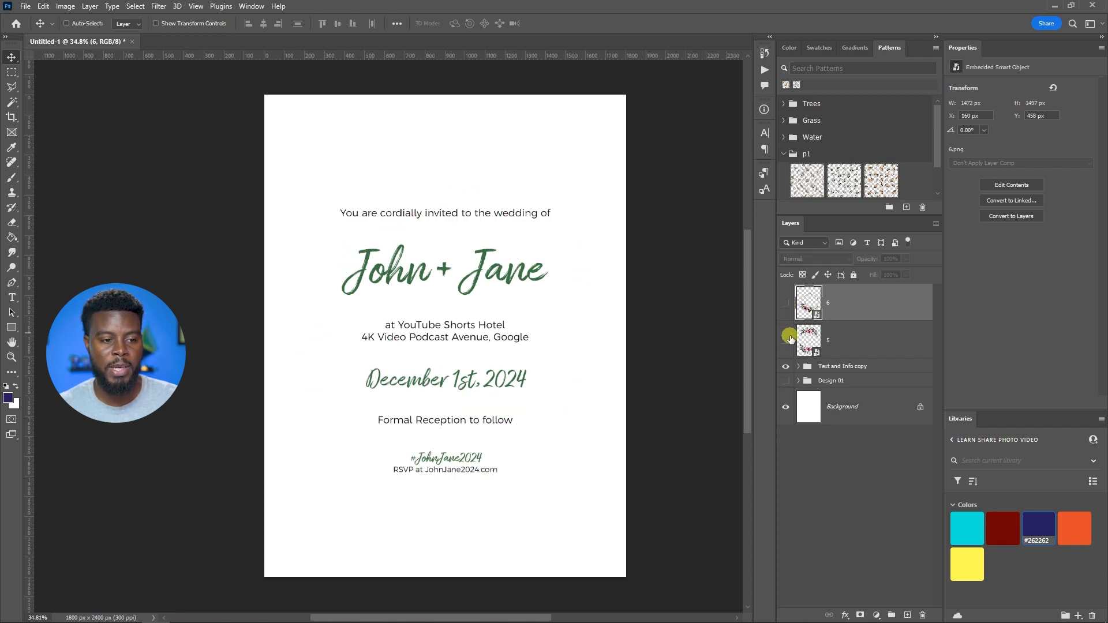
Show layer 5 and examine how its floral arrangement sits over the invitation text
{"action": "left_click", "coordinate": [785, 341]}
{"action": "scroll", "coordinate": [456, 234], "scroll_direction": "up", "scroll_amount": 4}
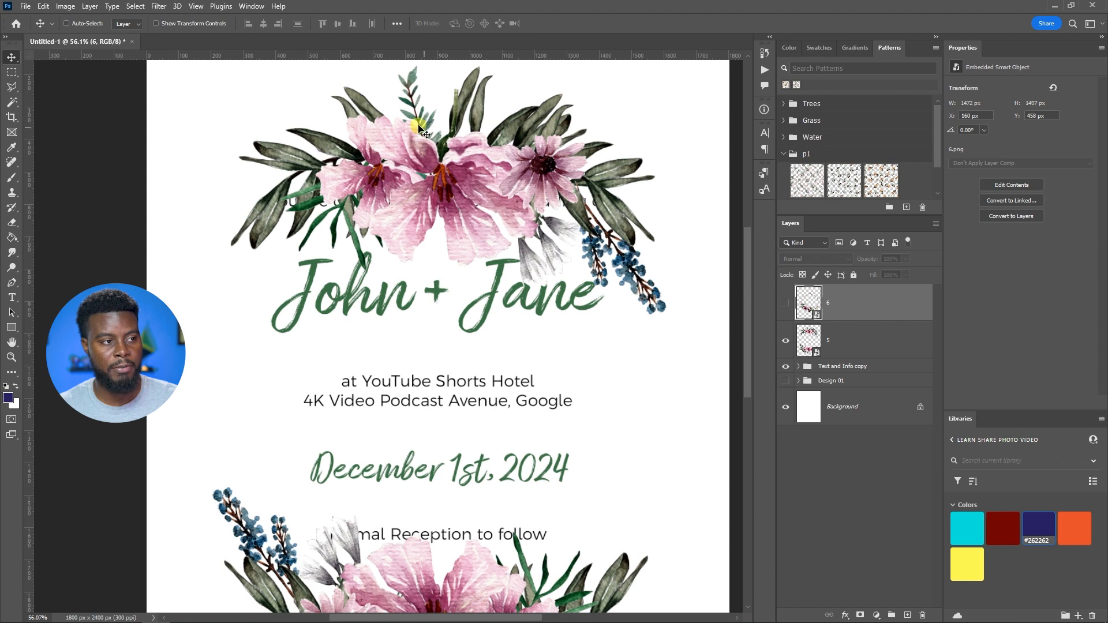
{"action": "scroll", "coordinate": [417, 132], "scroll_direction": "up", "scroll_amount": 1}
{"action": "scroll", "coordinate": [551, 186], "scroll_direction": "up", "scroll_amount": 1}
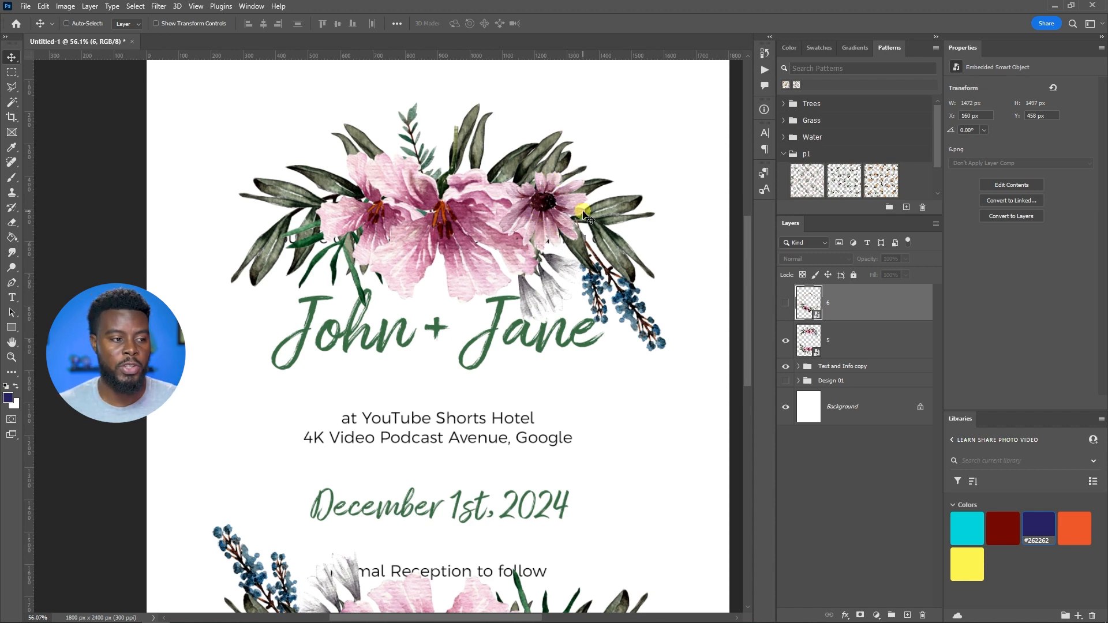
{"action": "scroll", "coordinate": [573, 200], "scroll_direction": "down", "scroll_amount": 2}
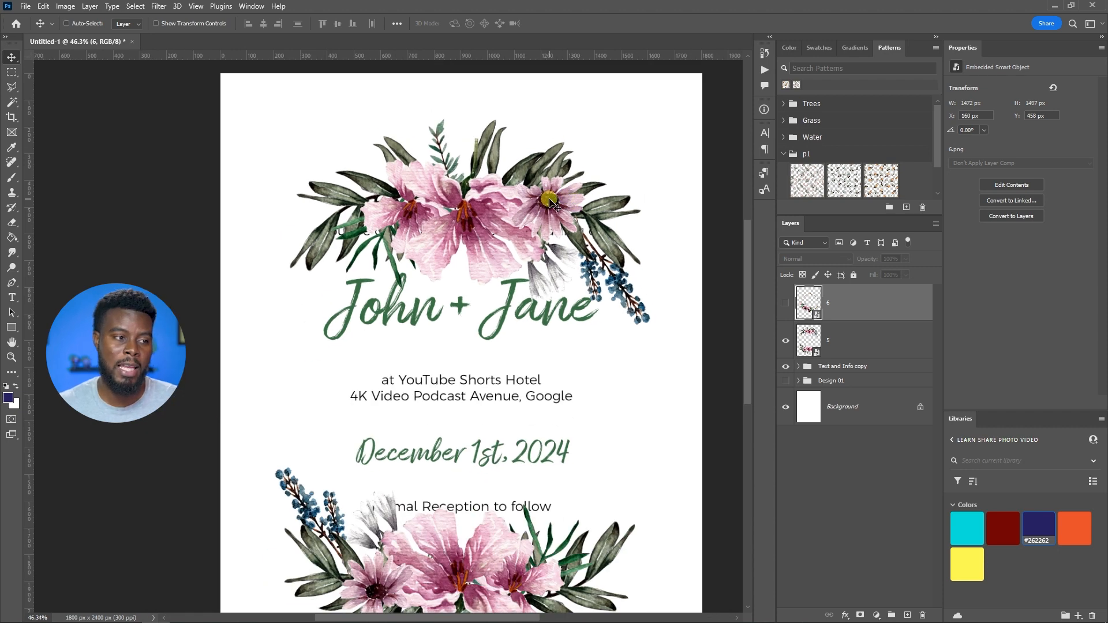
{"action": "scroll", "coordinate": [522, 223], "scroll_direction": "down", "scroll_amount": 1}
{"action": "left_click", "coordinate": [524, 225]}
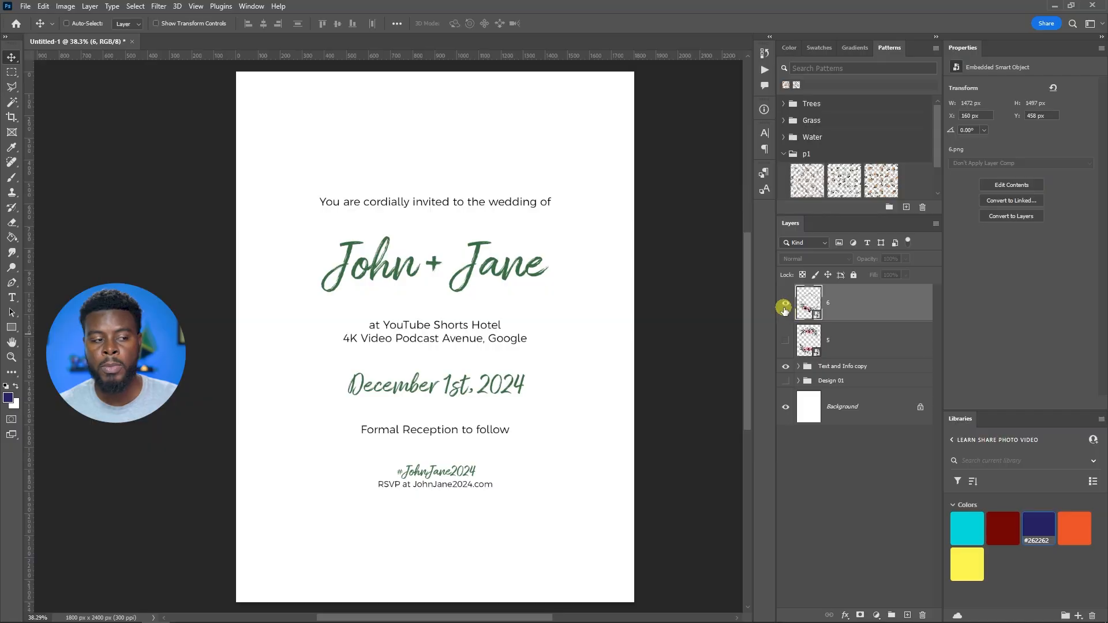
Show the layer 6 arrangement, scale it proportionally to 150% and shift it right to about X 983 px
{"action": "left_click", "coordinate": [785, 303]}
{"action": "key", "text": "ctrl"}
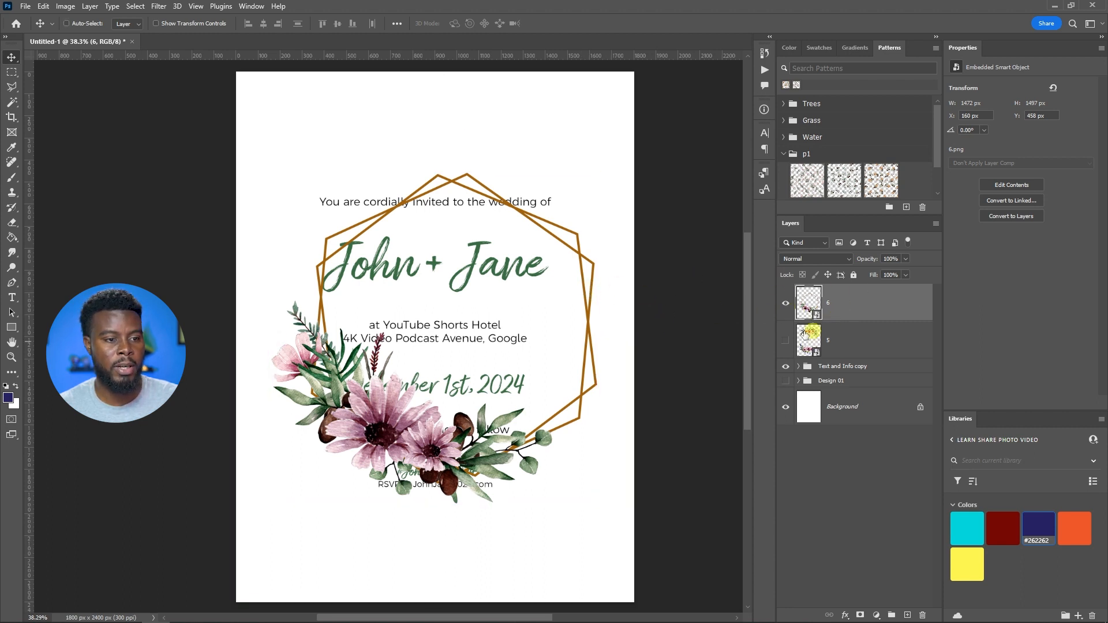
{"action": "key", "text": "ctrl+t"}
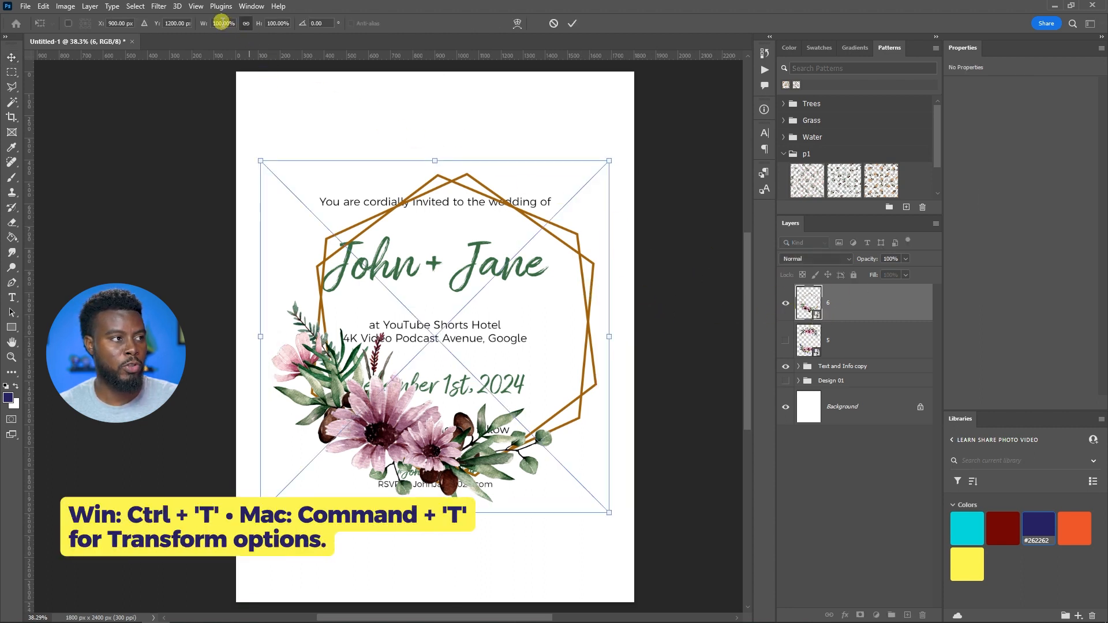
{"action": "scroll", "coordinate": [222, 23], "scroll_direction": "up", "scroll_amount": 20}
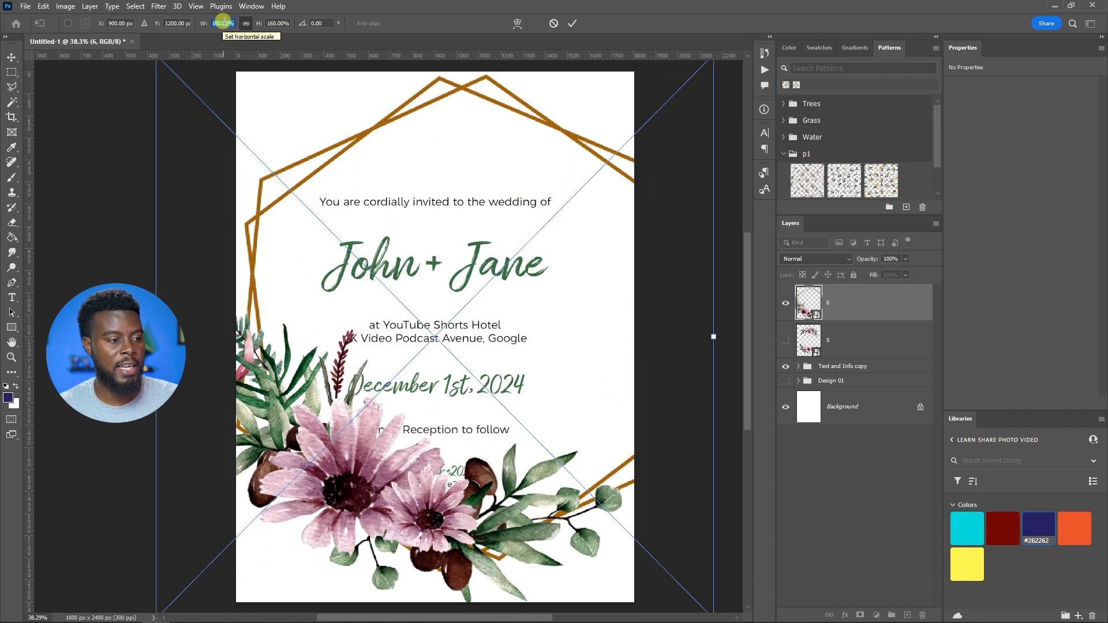
{"action": "scroll", "coordinate": [223, 23], "scroll_direction": "down", "scroll_amount": 10}
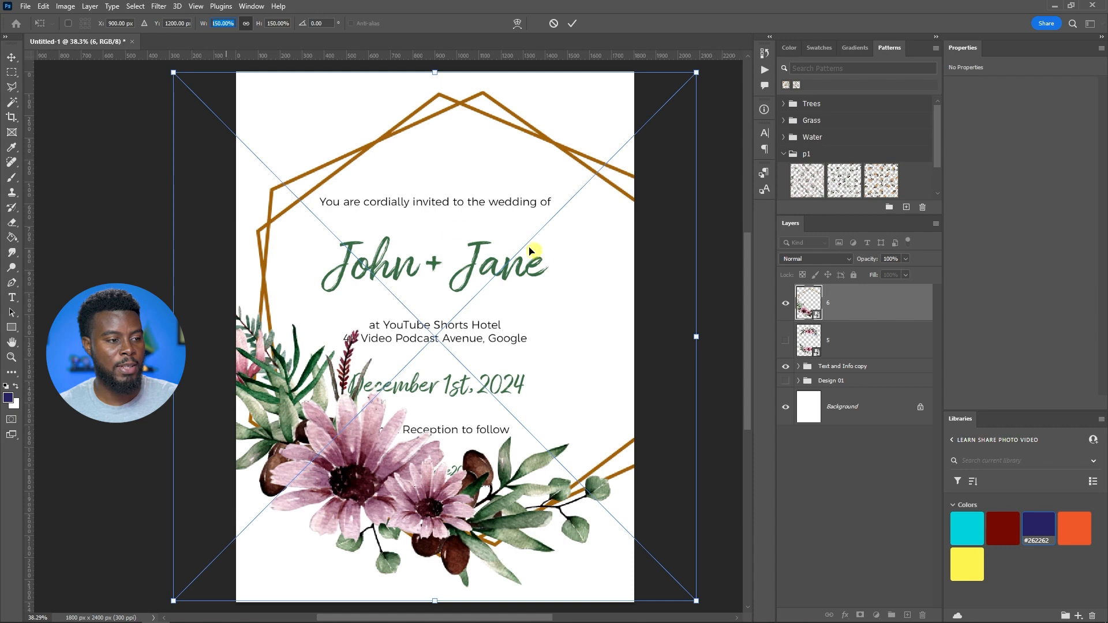
{"action": "mouse_move", "coordinate": [414, 230]}
{"action": "left_mouse_down"}
{"action": "mouse_move", "coordinate": [450, 234]}
{"action": "mouse_move", "coordinate": [431, 224]}
{"action": "left_mouse_up"}
{"action": "scroll", "coordinate": [428, 235], "scroll_direction": "down", "scroll_amount": 5}
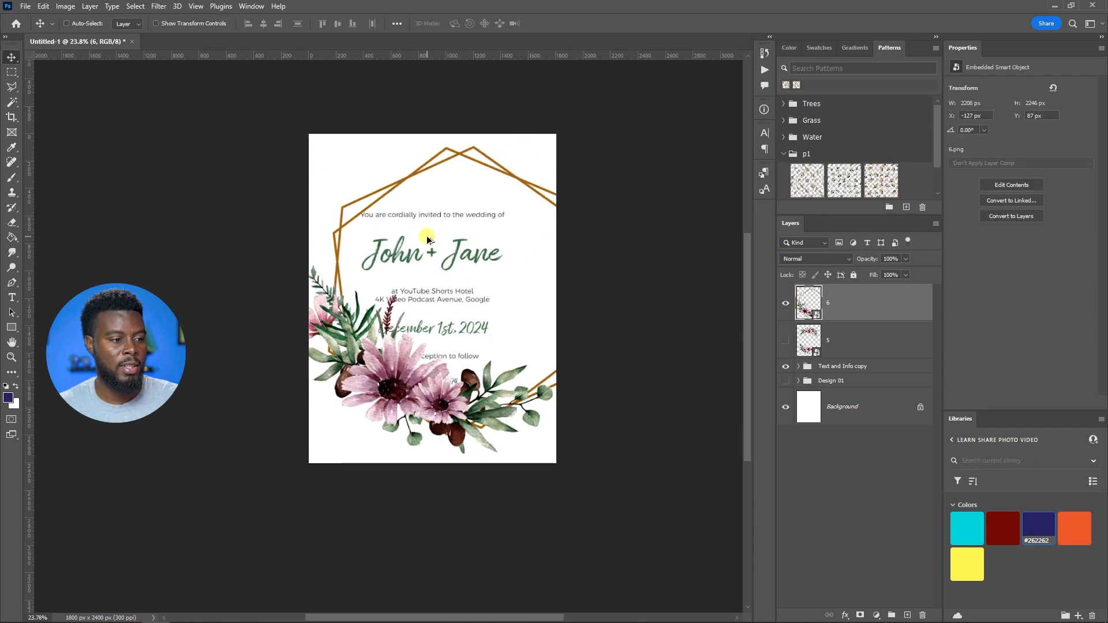
{"action": "scroll", "coordinate": [428, 236], "scroll_direction": "up", "scroll_amount": 3}
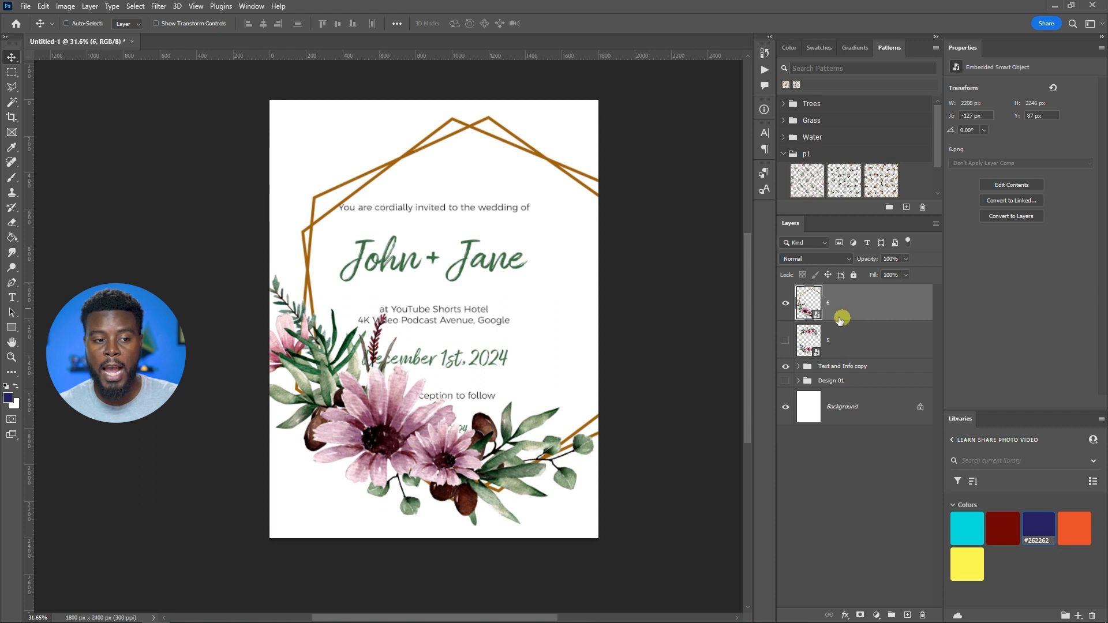
Show layer 5 in place of layer 6 and scale its floral arrangement proportionally to 130%
{"action": "left_click", "coordinate": [785, 340]}
{"action": "left_click", "coordinate": [786, 303]}
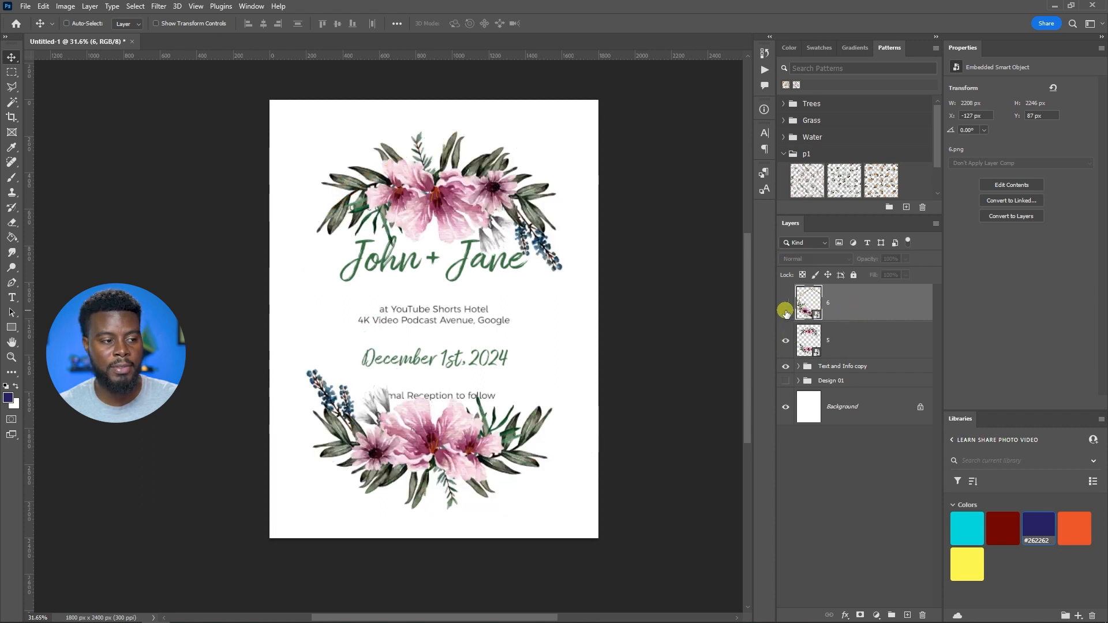
{"action": "left_click", "coordinate": [815, 332]}
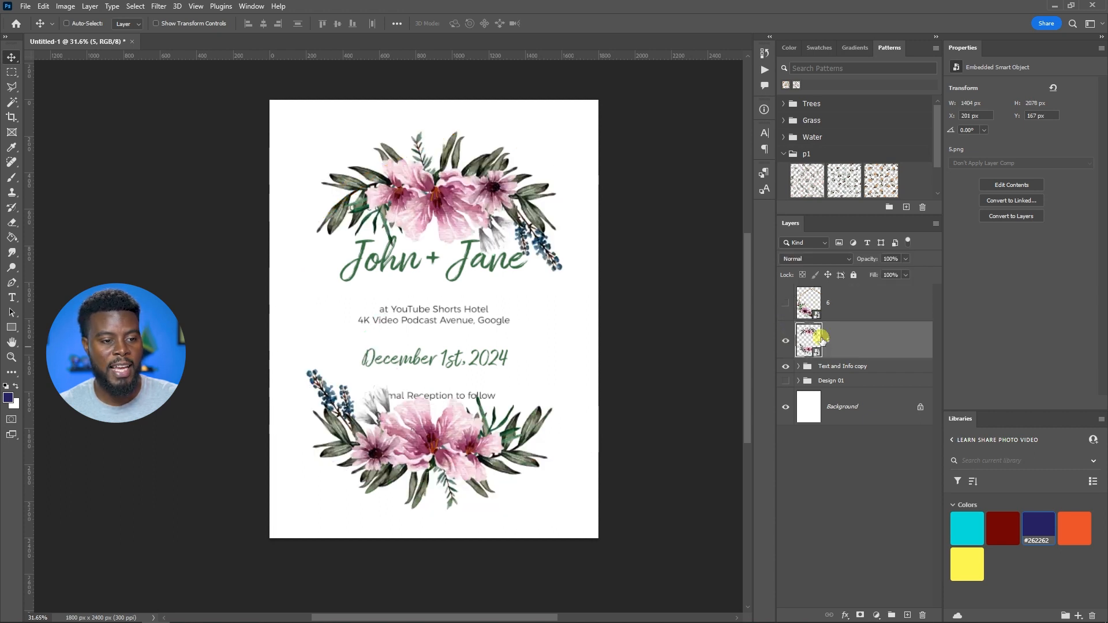
{"action": "key", "text": "ctrl+t"}
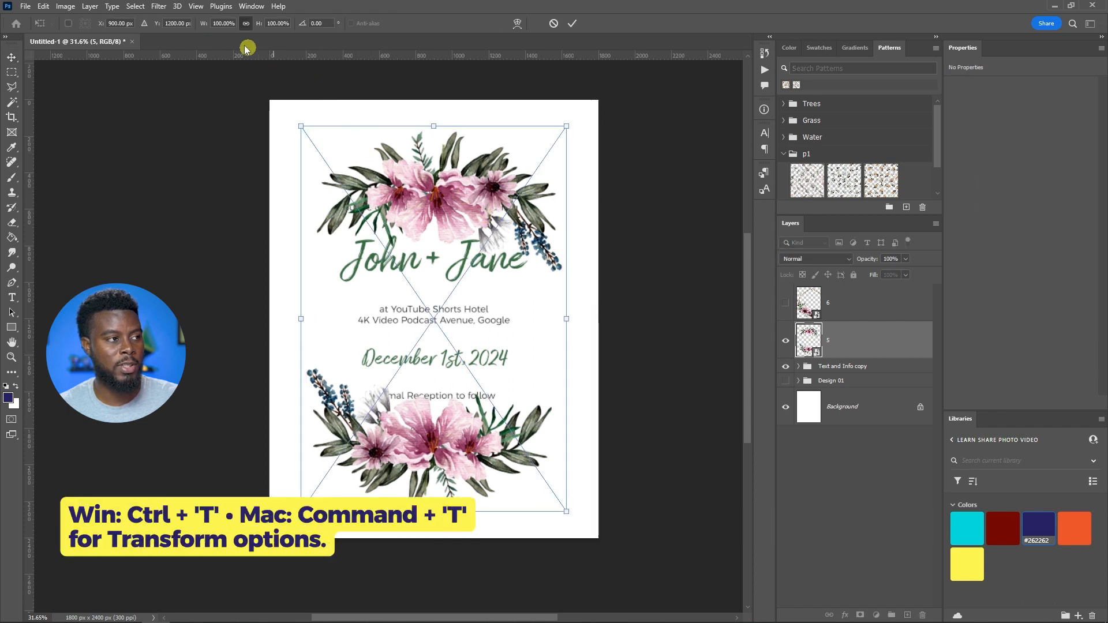
{"action": "key", "text": "shift+Up"}
{"action": "key", "text": "shift+Up"}
{"action": "key", "text": "shift+Up"}
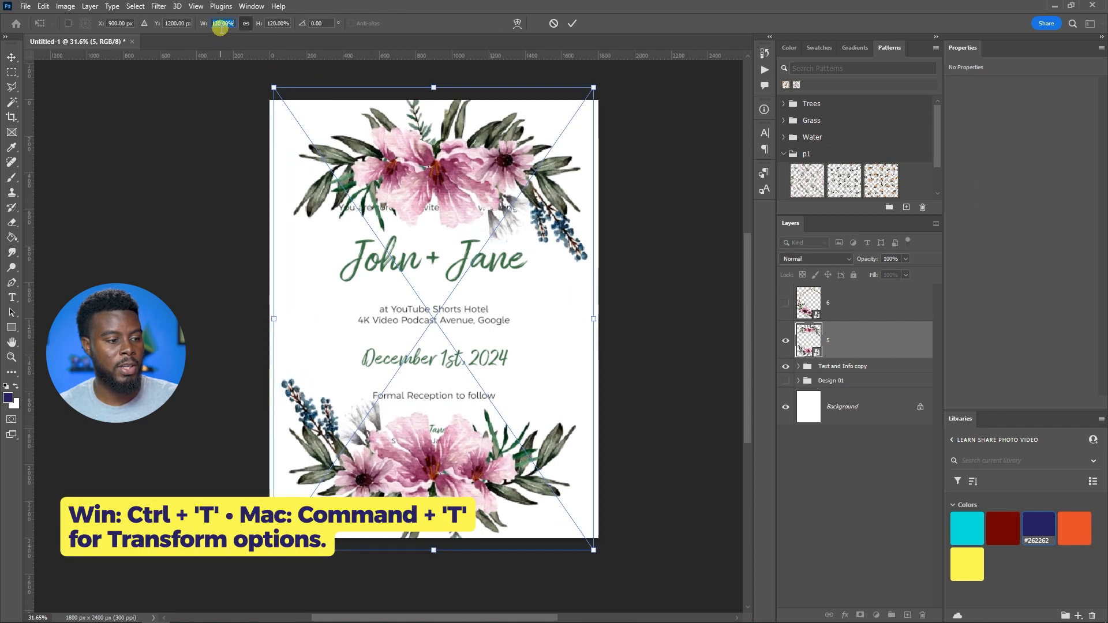
{"action": "key", "text": "Return"}
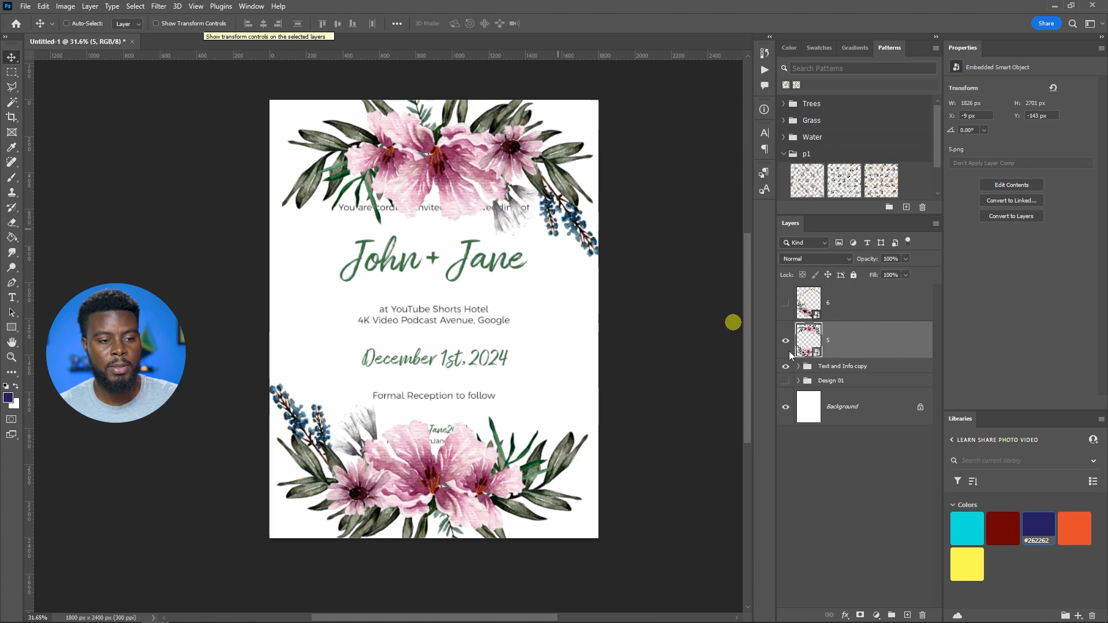
Compare the layer 6 arrangement with the layer 5 arrangement behind the same text by swapping their visibility
{"action": "left_click", "coordinate": [829, 366]}
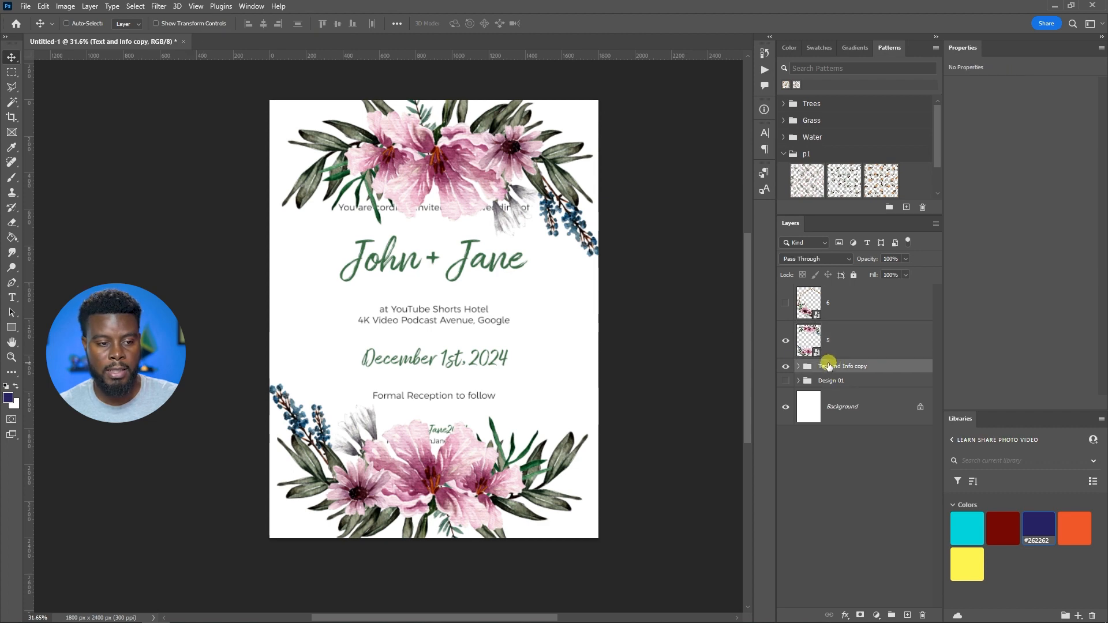
{"action": "left_click", "coordinate": [787, 303]}
{"action": "left_click", "coordinate": [786, 339]}
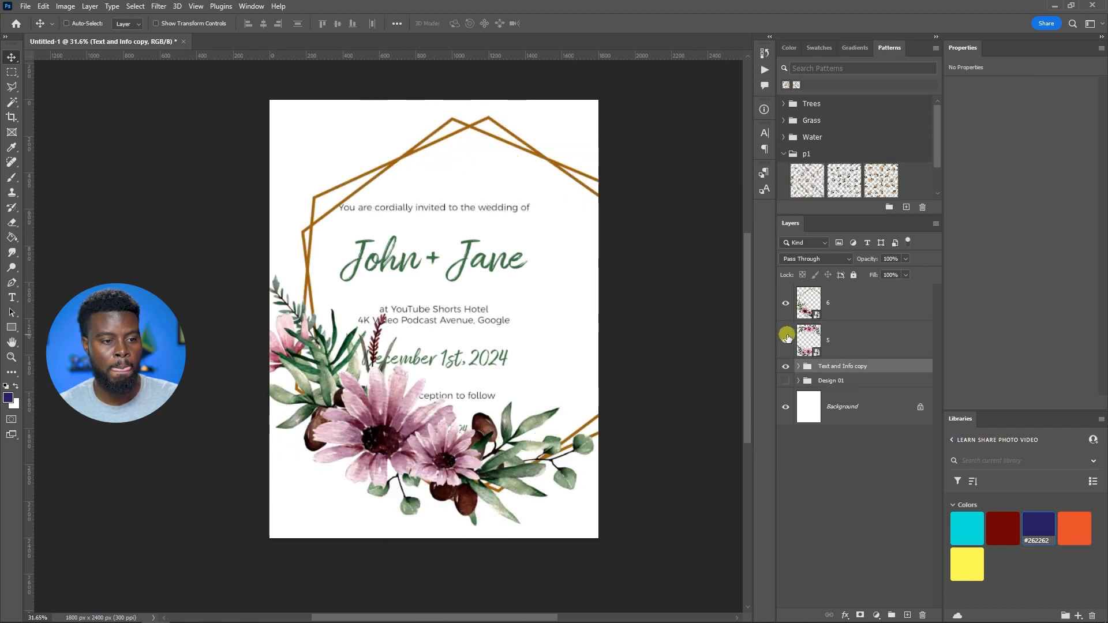
{"action": "left_click", "coordinate": [786, 340]}
{"action": "left_click", "coordinate": [786, 303]}
Scale the Text and Info copy group proportionally to 90%
{"action": "left_click", "coordinate": [840, 344]}
{"action": "left_click", "coordinate": [840, 370]}
{"action": "key", "text": "ctrl"}
{"action": "key", "text": "ctrl+t"}
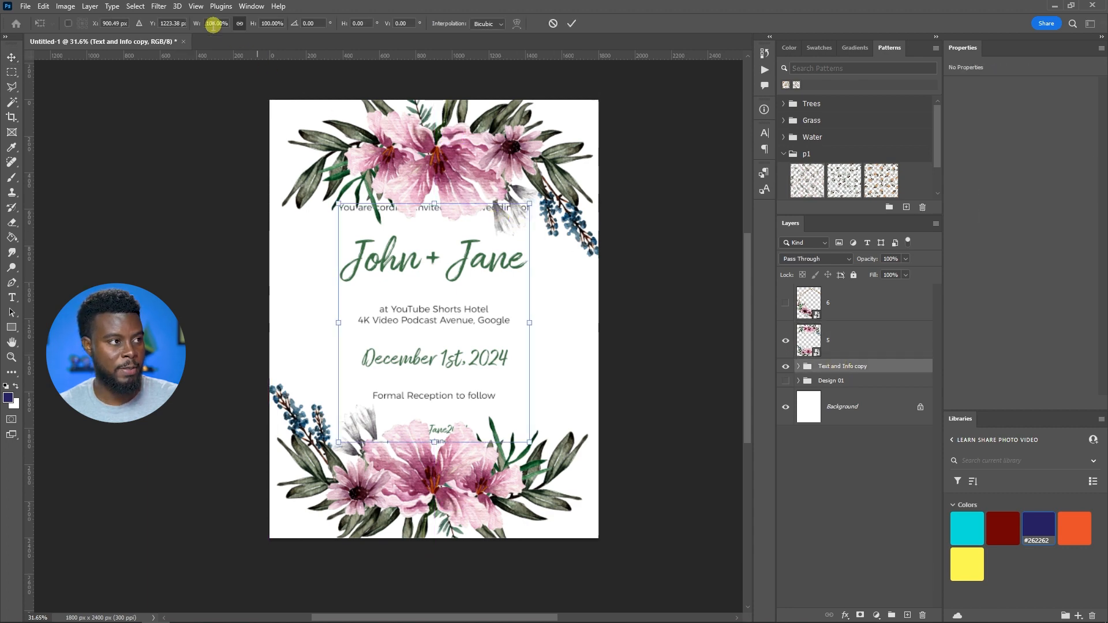
{"action": "left_click", "coordinate": [218, 22]}
{"action": "key", "text": "shift+Down"}
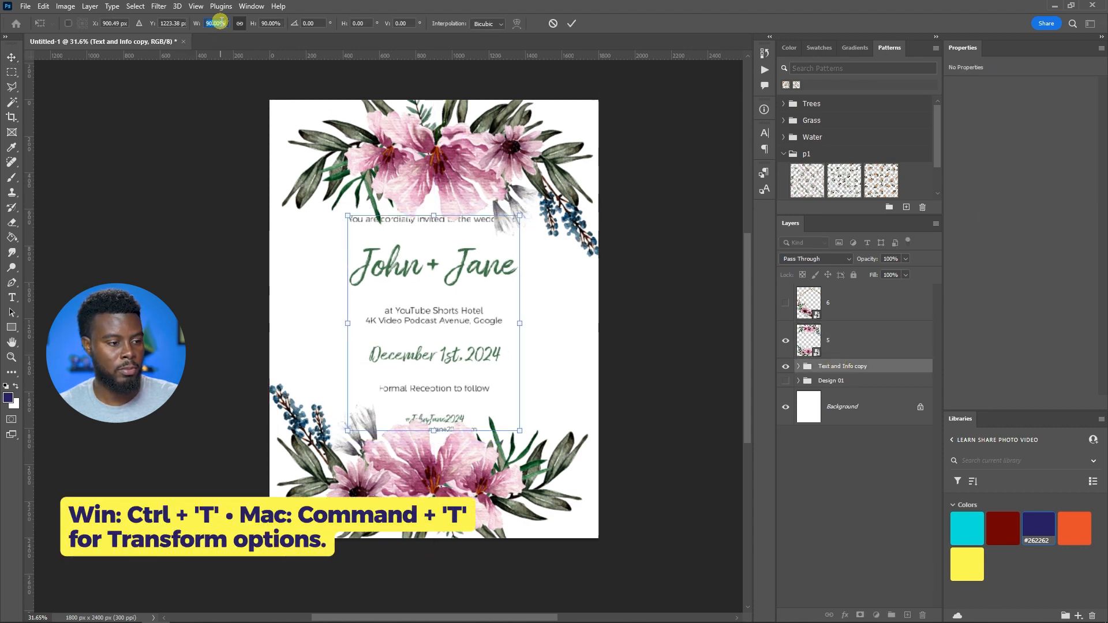
{"action": "key", "text": "Return"}
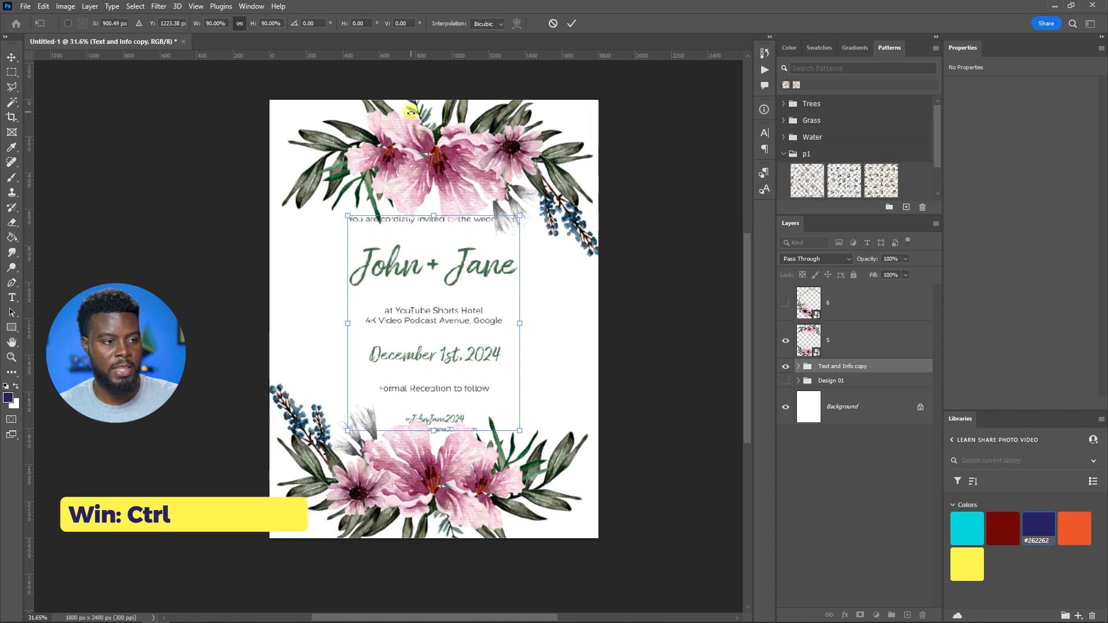
Enlarge the layer 5 floral arrangement proportionally to 170% so the flowers clear the invitation text
{"action": "left_click", "coordinate": [852, 346]}
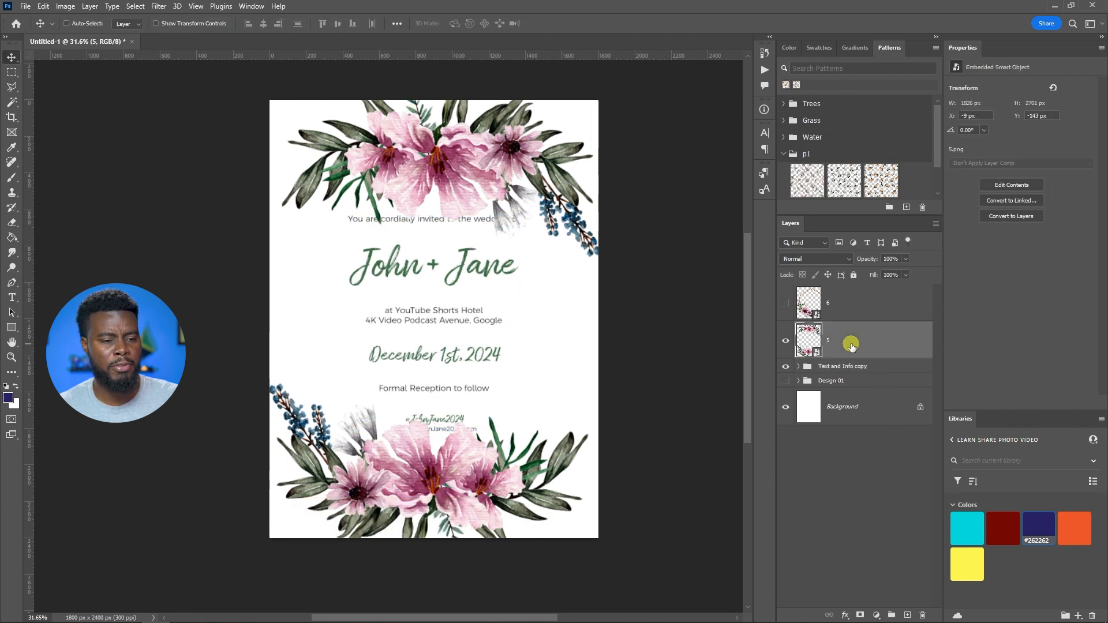
{"action": "key", "text": "ctrl+t"}
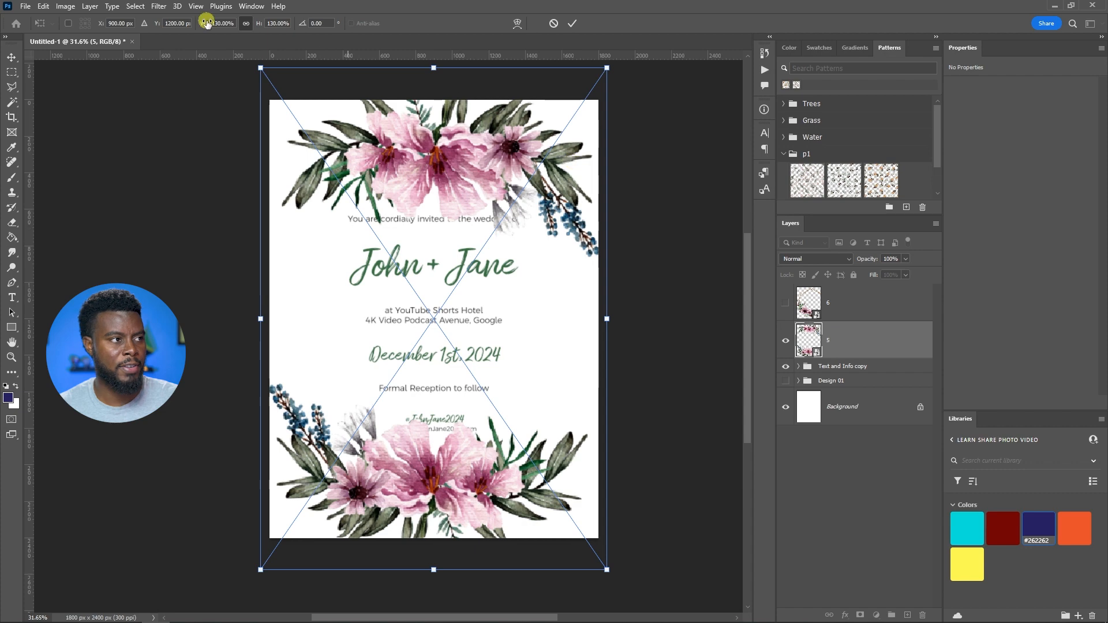
{"action": "left_click_drag", "start_coordinate": [216, 23], "coordinate": [218, 23]}
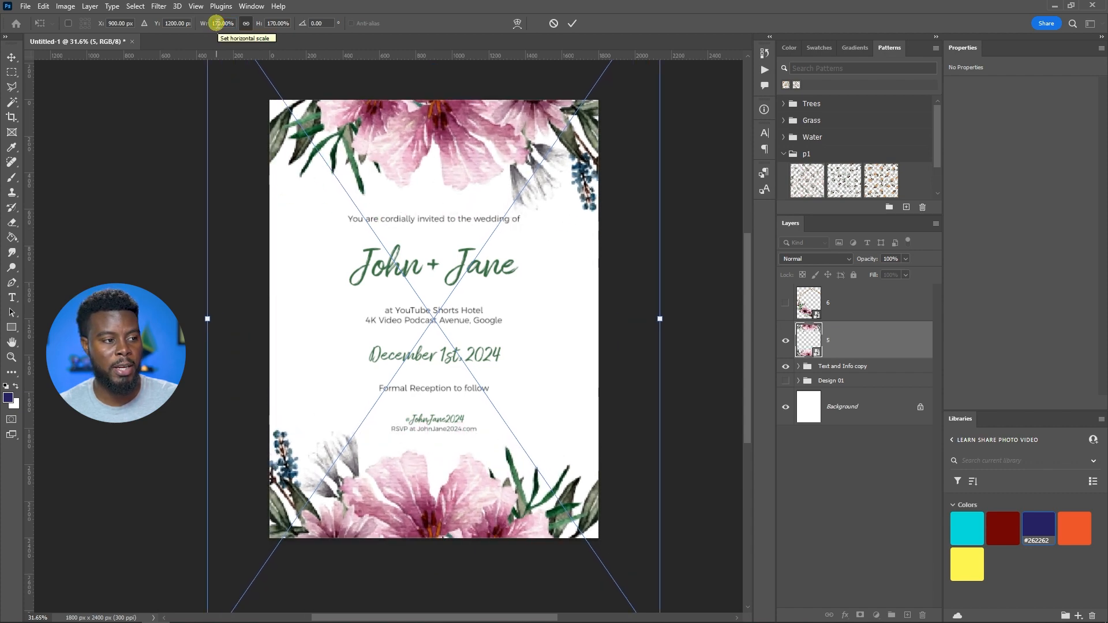
{"action": "key", "text": "Return"}
{"action": "key", "text": "ctrl+0"}
Show layer 6 in place of layer 5 and scale its floral frame proportionally to 180%
{"action": "left_click", "coordinate": [785, 303]}
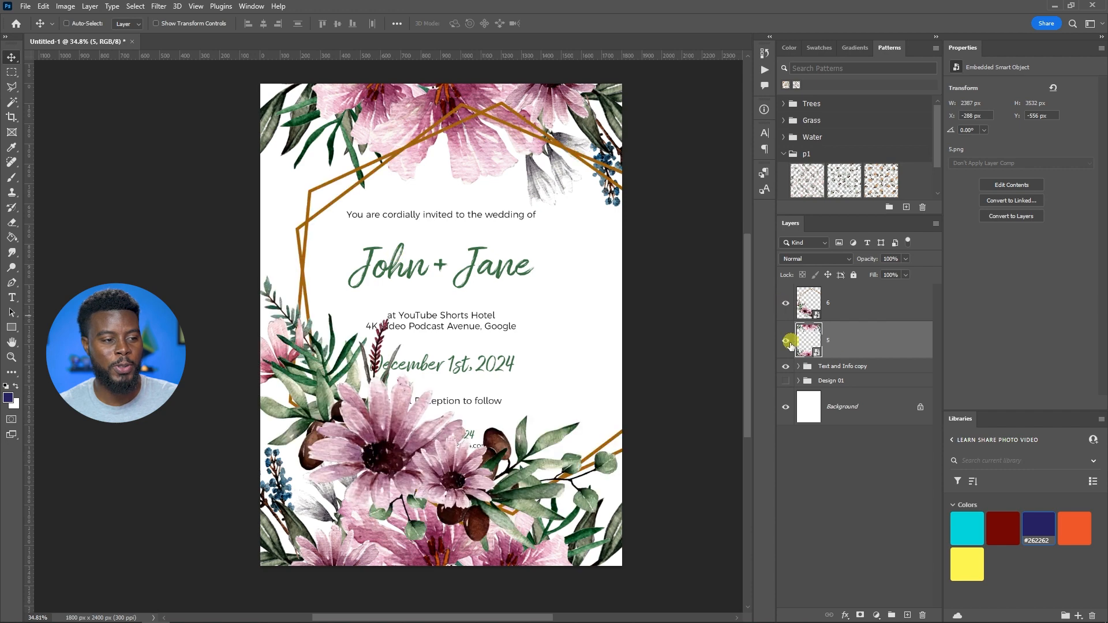
{"action": "left_click", "coordinate": [787, 341]}
{"action": "left_click", "coordinate": [840, 312]}
{"action": "key", "text": "ctrl+t"}
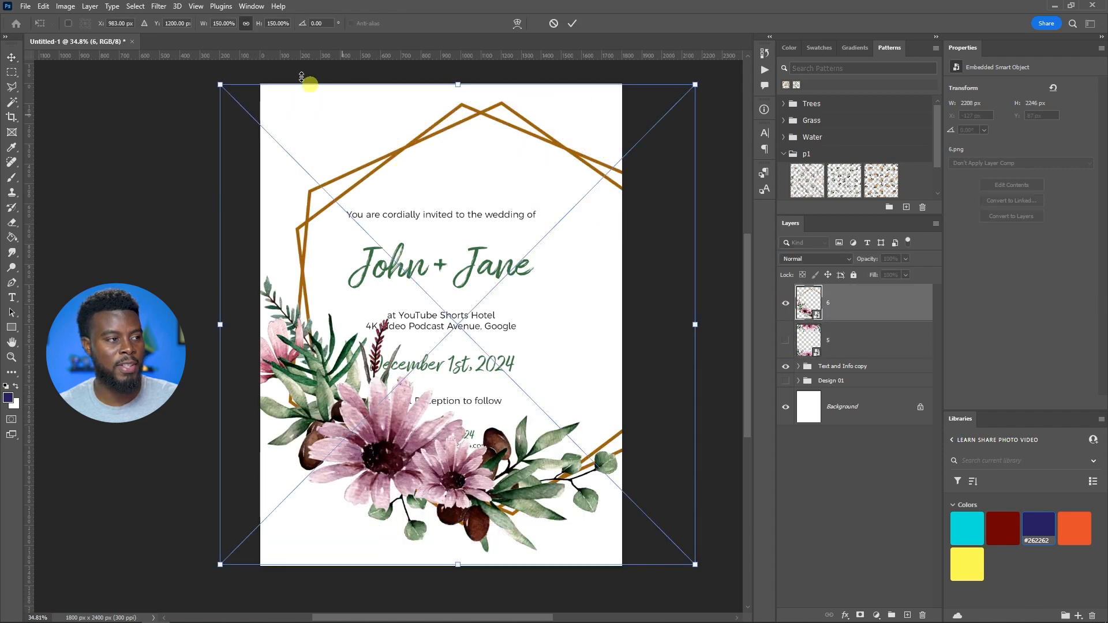
{"action": "key", "text": "shift+Up"}
{"action": "key", "text": "shift+Up"}
{"action": "key", "text": "shift+Up"}
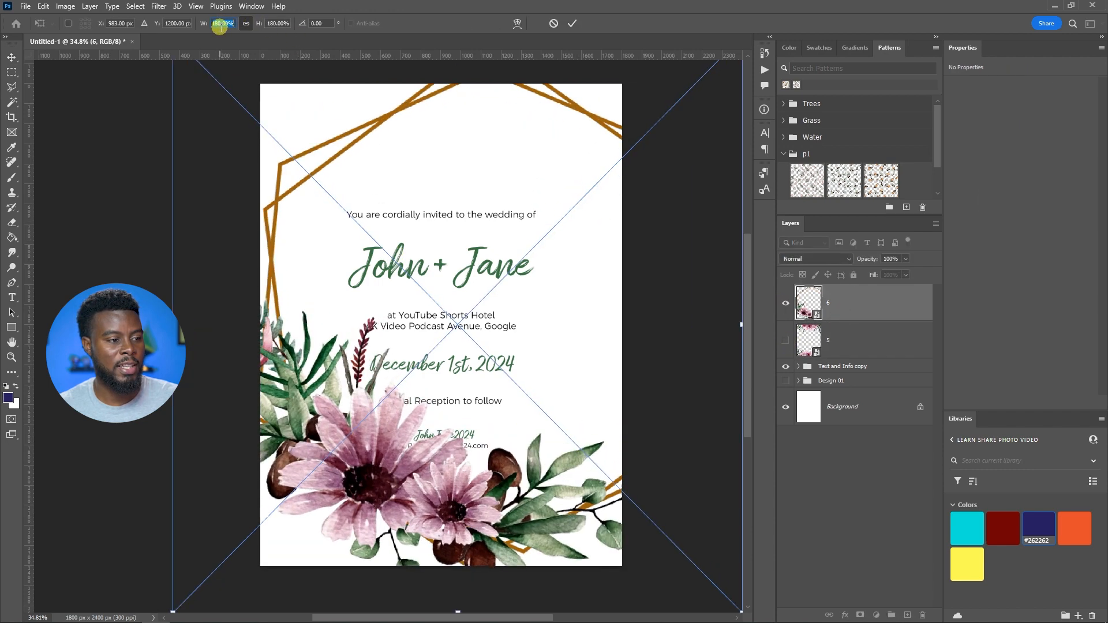
Rotate the layer 6 floral frame clockwise by about 16° around its centre
{"action": "scroll", "coordinate": [496, 277], "scroll_direction": "down", "scroll_amount": 2}
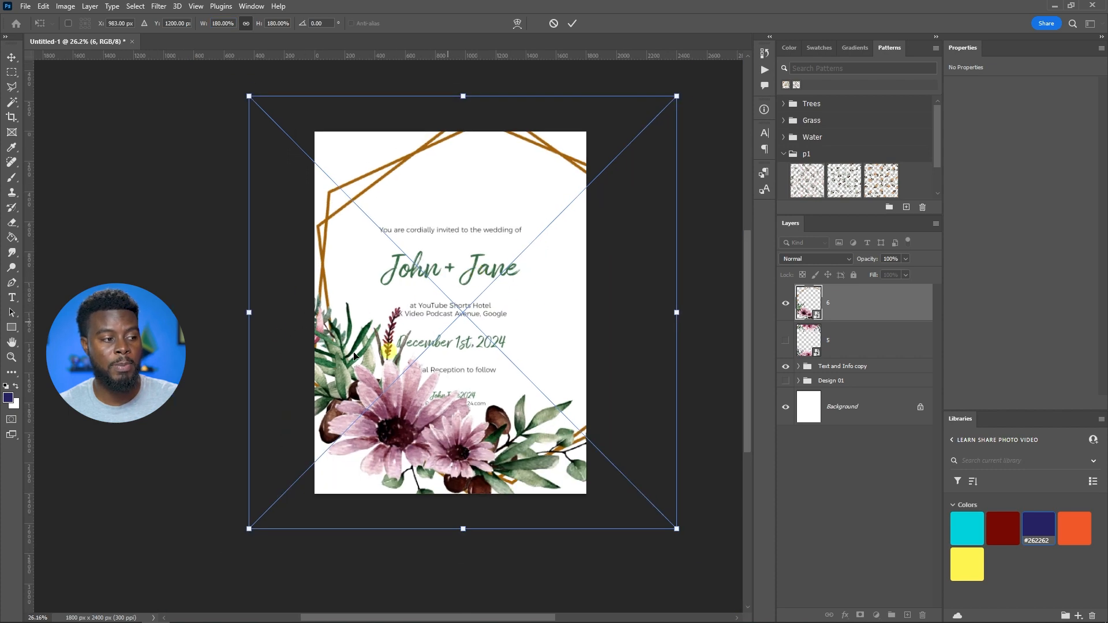
{"action": "left_click_drag", "start_coordinate": [215, 321], "coordinate": [247, 254]}
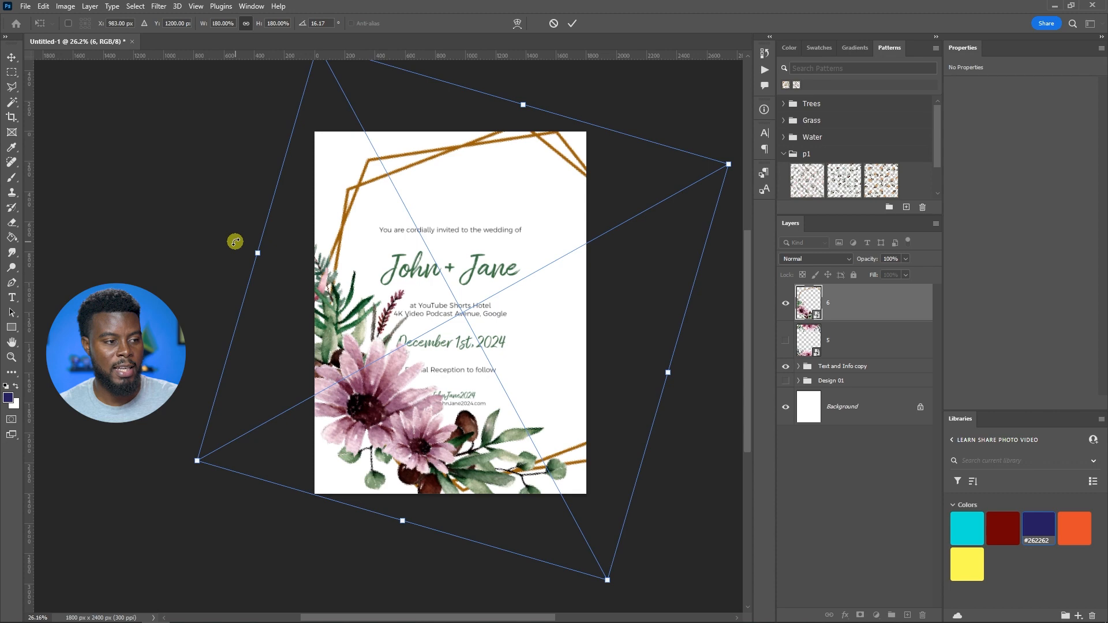
{"action": "key", "text": "Return"}
{"action": "scroll", "coordinate": [389, 283], "scroll_direction": "up", "scroll_amount": 2}
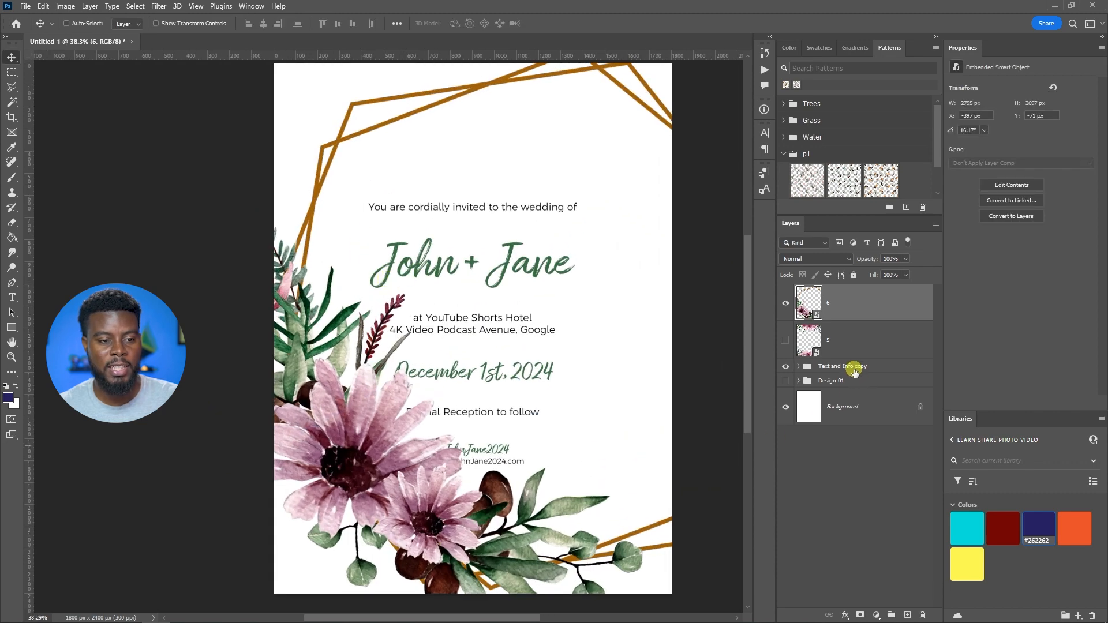
Try moving the Text and Info copy group up and to the right so the text clears the flowers
{"action": "left_click", "coordinate": [855, 372]}
{"action": "scroll", "coordinate": [577, 393], "scroll_direction": "up", "scroll_amount": 1}
{"action": "left_click_drag", "start_coordinate": [526, 335], "coordinate": [553, 259]}
{"action": "scroll", "coordinate": [555, 256], "scroll_direction": "down", "scroll_amount": 1}
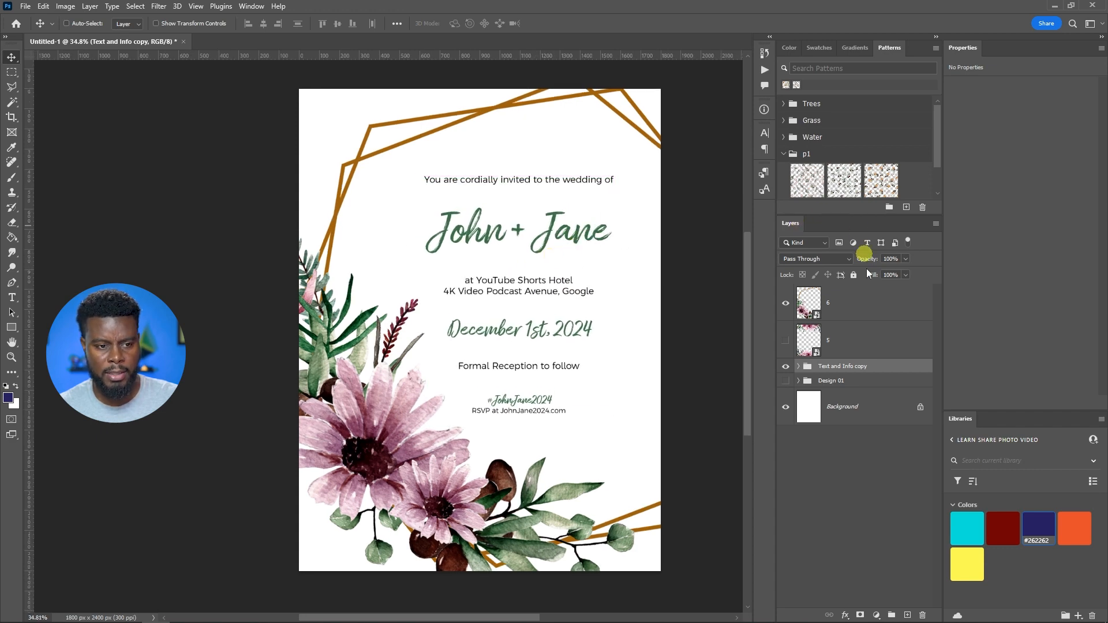
Try right-aligning all seven text layers inside the Text and Info copy group and repositioning them beside the flowers
{"action": "key", "text": "t"}
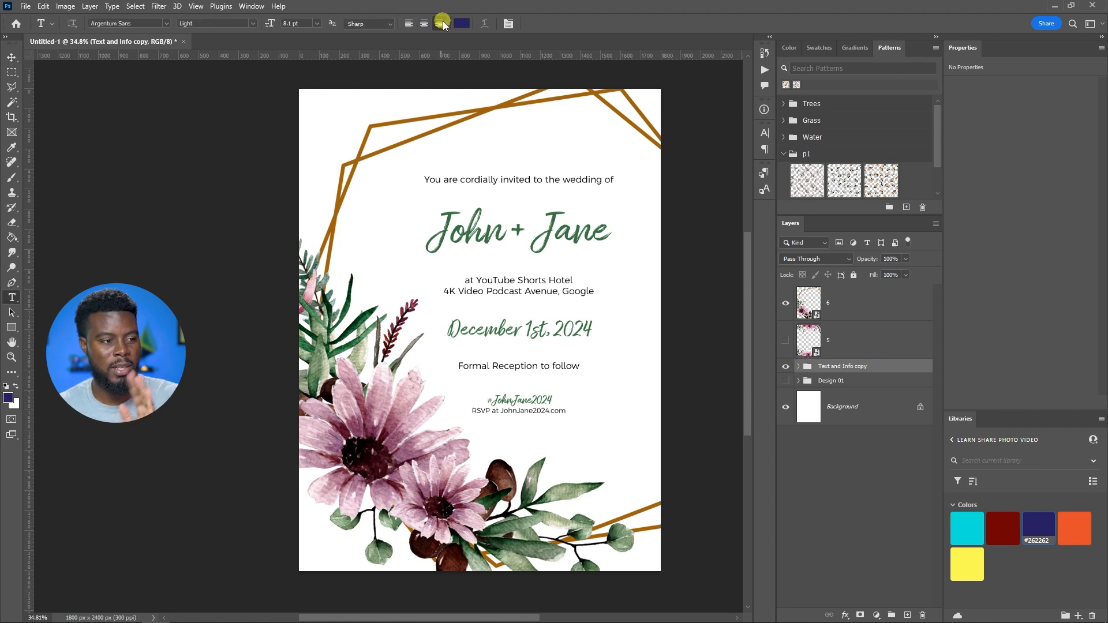
{"action": "key", "text": "v"}
{"action": "left_click", "coordinate": [798, 366]}
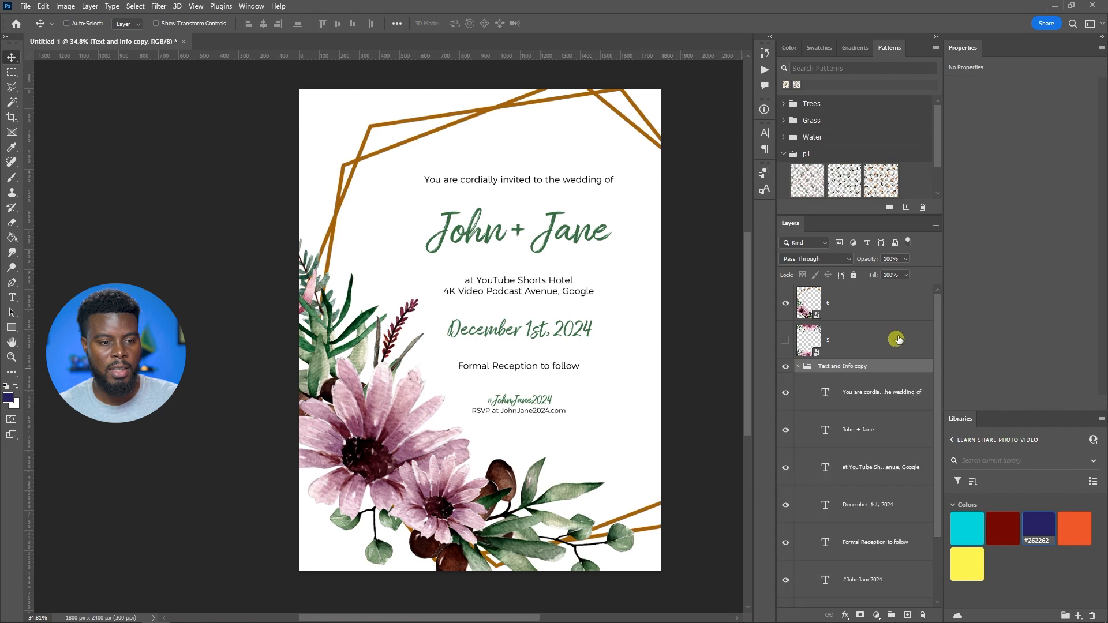
{"action": "scroll", "coordinate": [890, 348], "scroll_direction": "down", "scroll_amount": 2}
{"action": "left_click", "coordinate": [892, 314]}
{"action": "left_click", "coordinate": [878, 540], "text": "shift"}
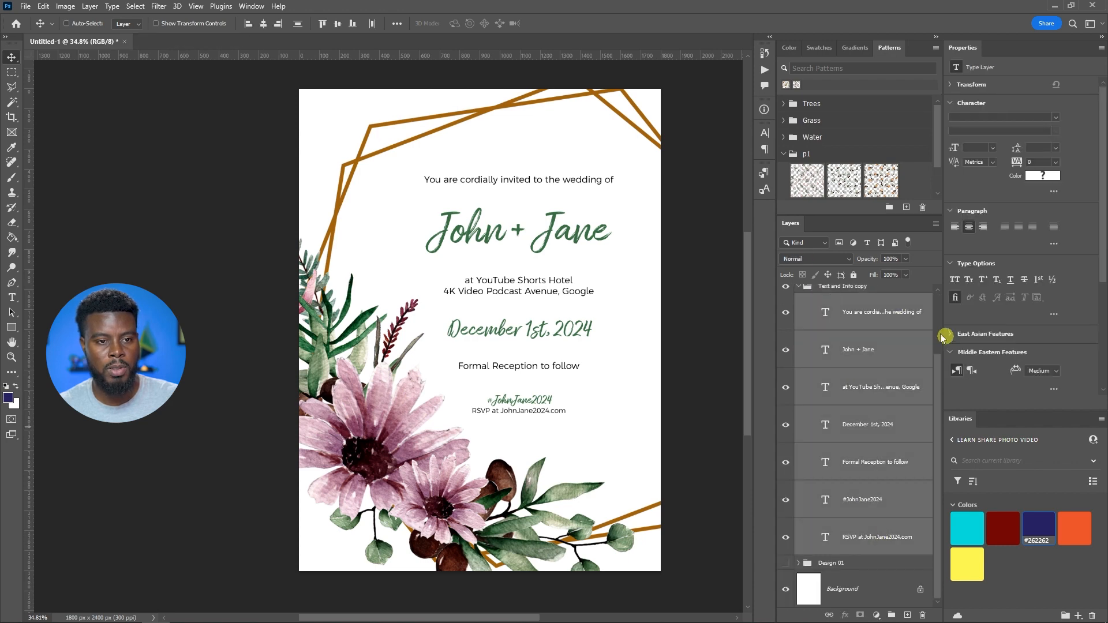
{"action": "left_click", "coordinate": [983, 228]}
{"action": "left_click_drag", "start_coordinate": [473, 233], "coordinate": [547, 239]}
{"action": "scroll", "coordinate": [547, 239], "scroll_direction": "down", "scroll_amount": 3}
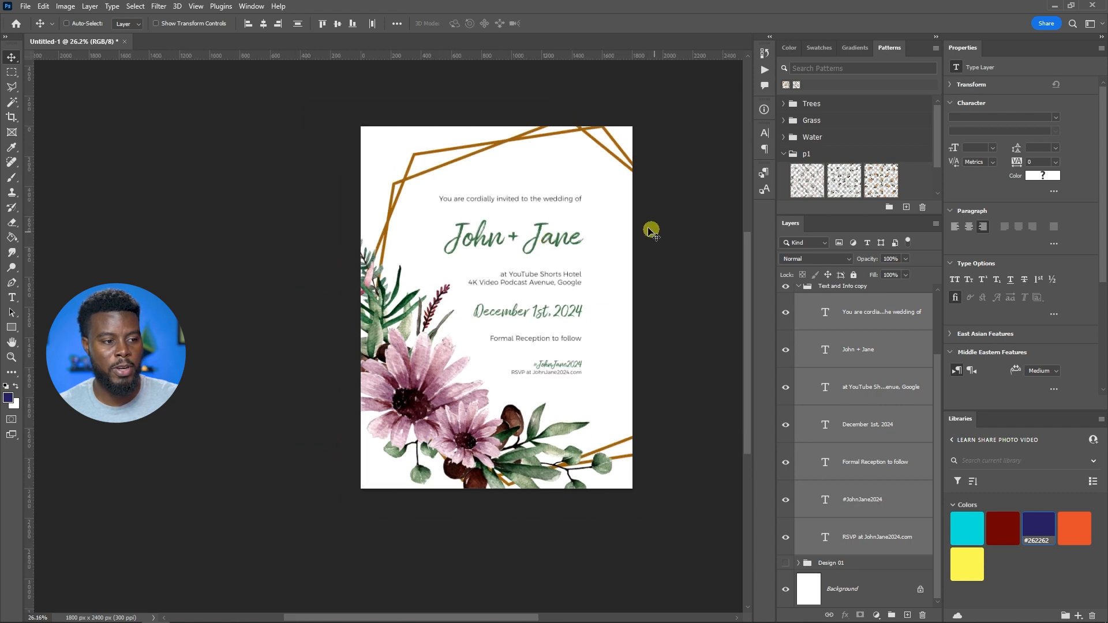
Collapse the Text and Info copy group and undo its right alignment and repositioning
{"action": "scroll", "coordinate": [641, 225], "scroll_direction": "up", "scroll_amount": 2}
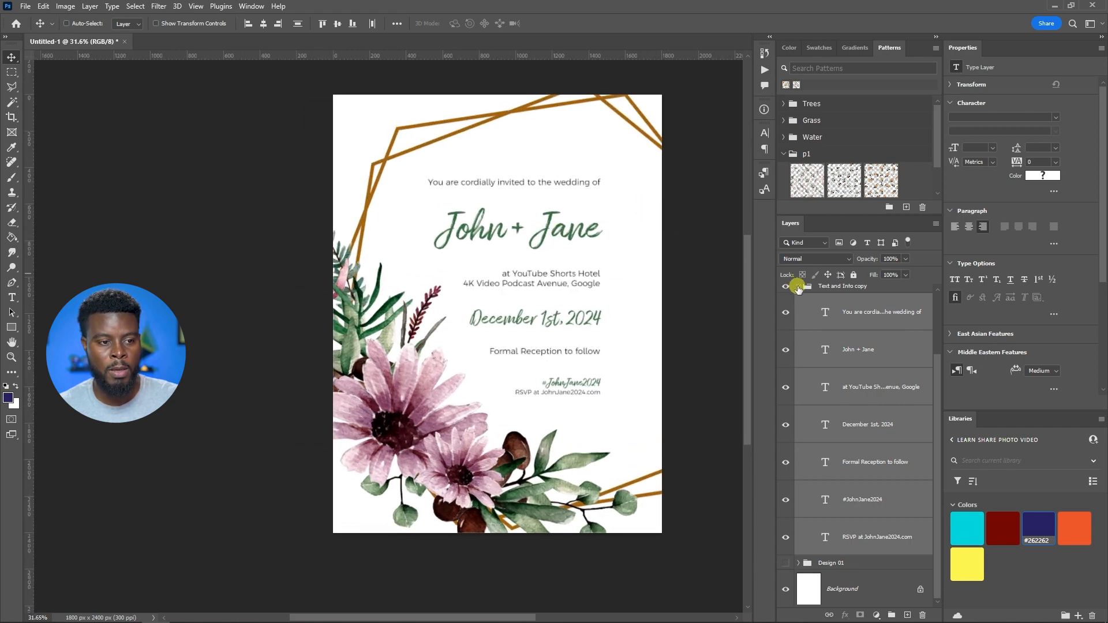
{"action": "left_click", "coordinate": [798, 287]}
{"action": "left_click_drag", "start_coordinate": [717, 314], "coordinate": [687, 309]}
{"action": "key", "text": "ctrl+z"}
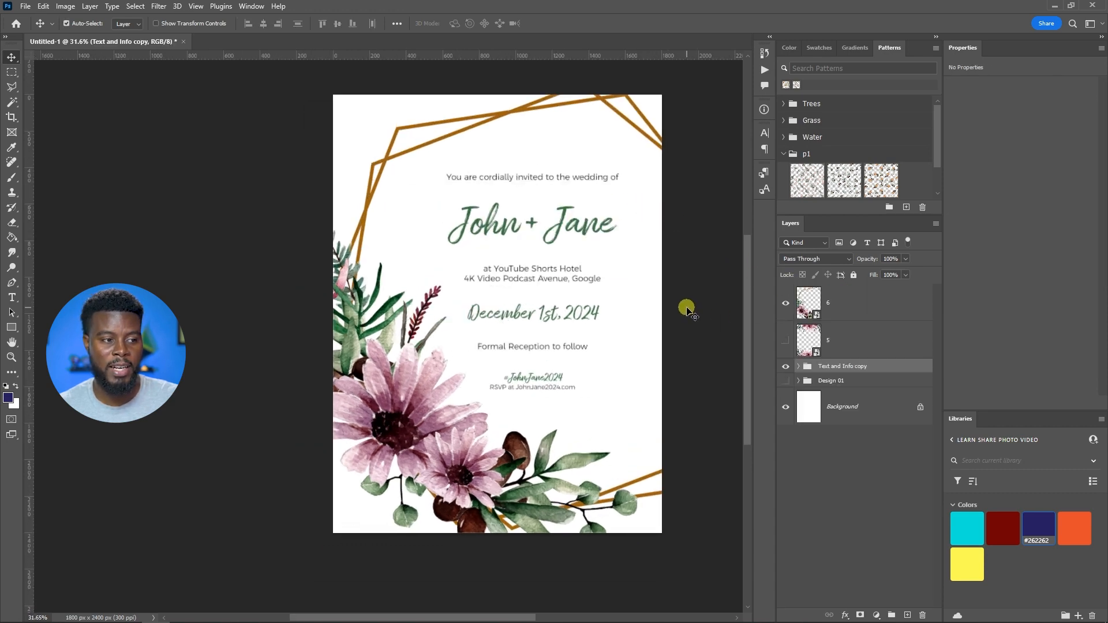
{"action": "key", "text": "ctrl+z"}
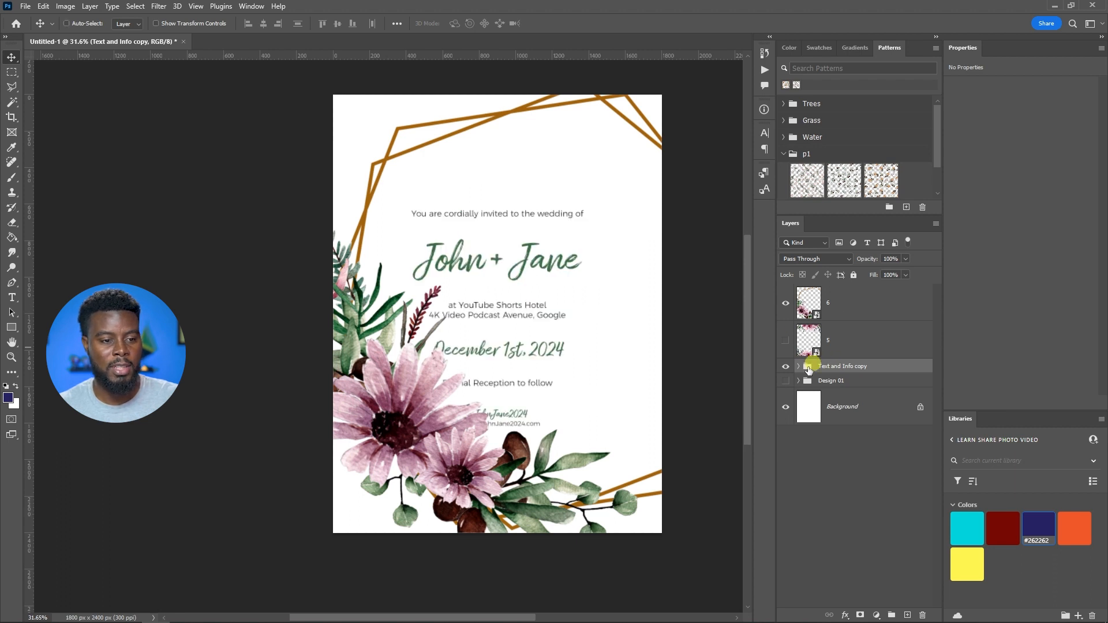
Shift the layer 6 floral frame left to about X -652 px, Y -46 px, and move the Text and Info copy group straight up
{"action": "left_click", "coordinate": [840, 315]}
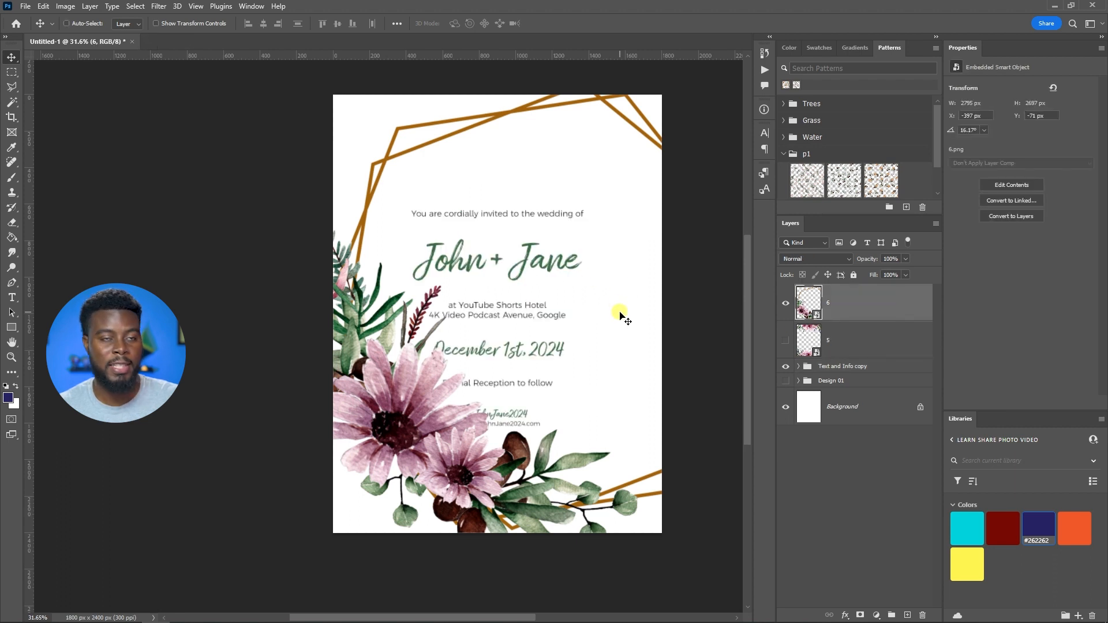
{"action": "left_click_drag", "start_coordinate": [623, 325], "coordinate": [579, 337]}
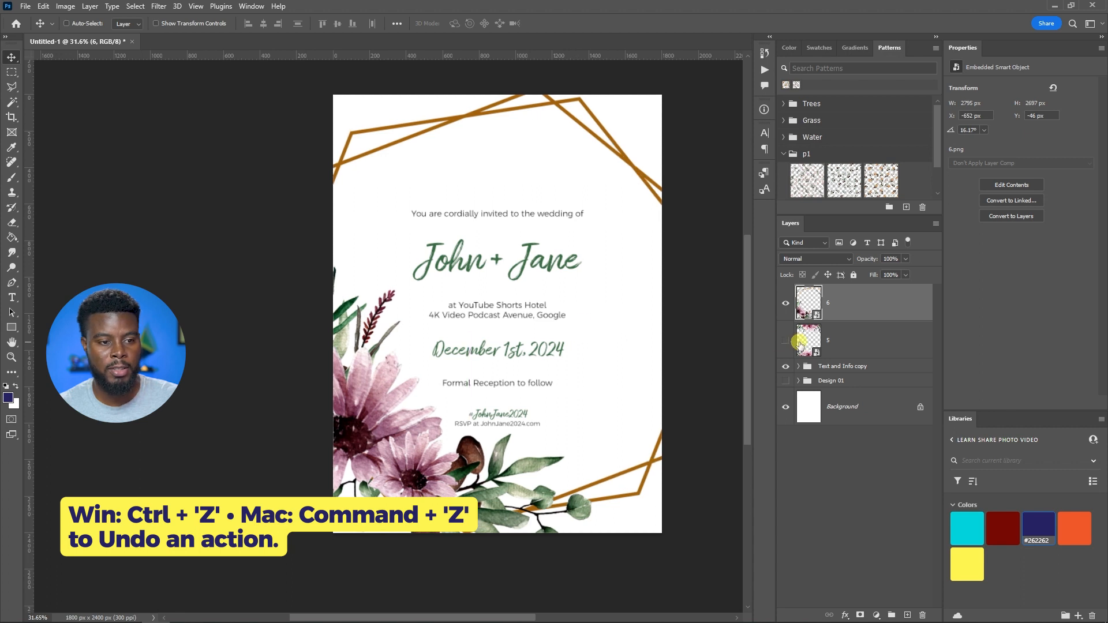
{"action": "left_click", "coordinate": [847, 368]}
{"action": "left_click_drag", "start_coordinate": [537, 330], "coordinate": [532, 300]}
Scale the Text and Info copy group proportionally to 110%
{"action": "key", "text": "ctrl+t"}
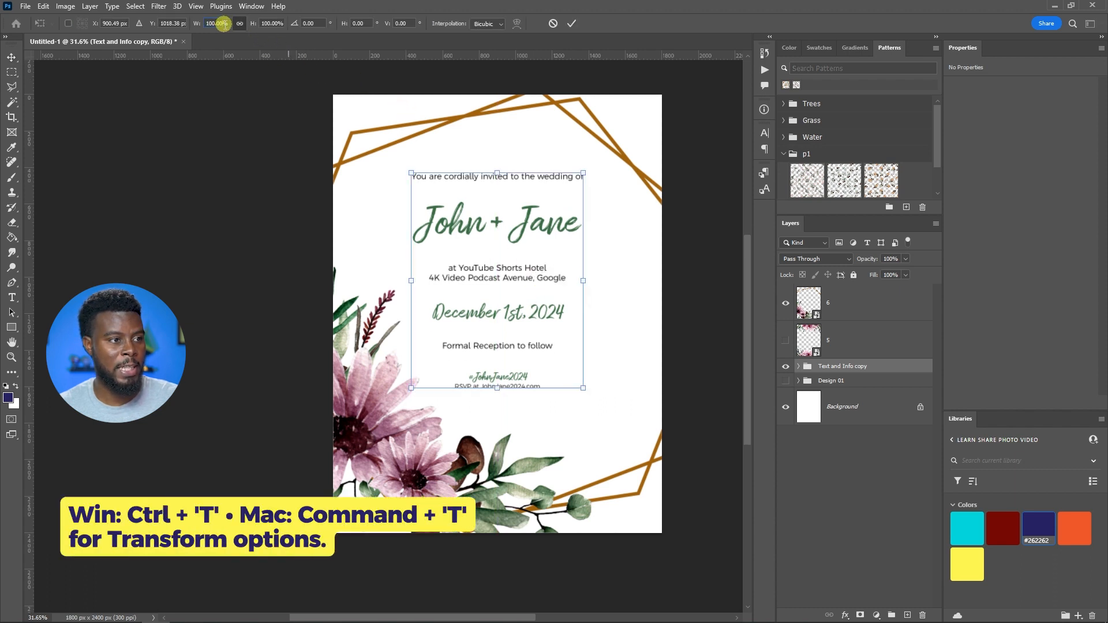
{"action": "key", "text": "shift+Up"}
{"action": "key", "text": "shift+Up"}
{"action": "key", "text": "shift+Down"}
{"action": "key", "text": "Return"}
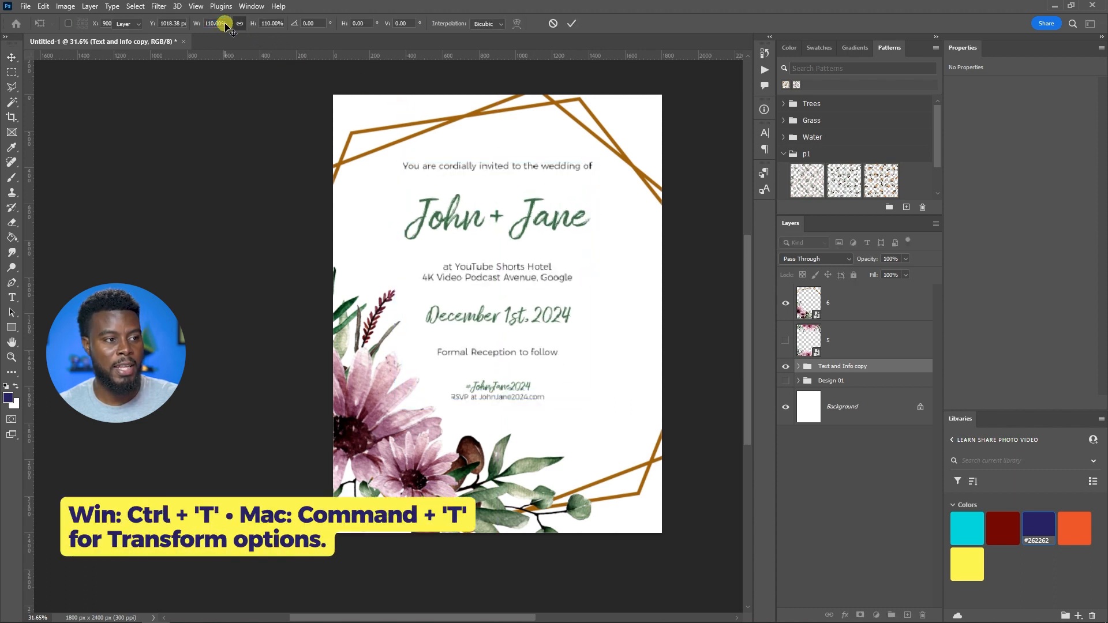
Nudge the Text and Info copy group slightly up and shift the layer 6 floral frame to about X -715 px, Y -29 px
{"action": "scroll", "coordinate": [587, 221], "scroll_direction": "down", "scroll_amount": 1}
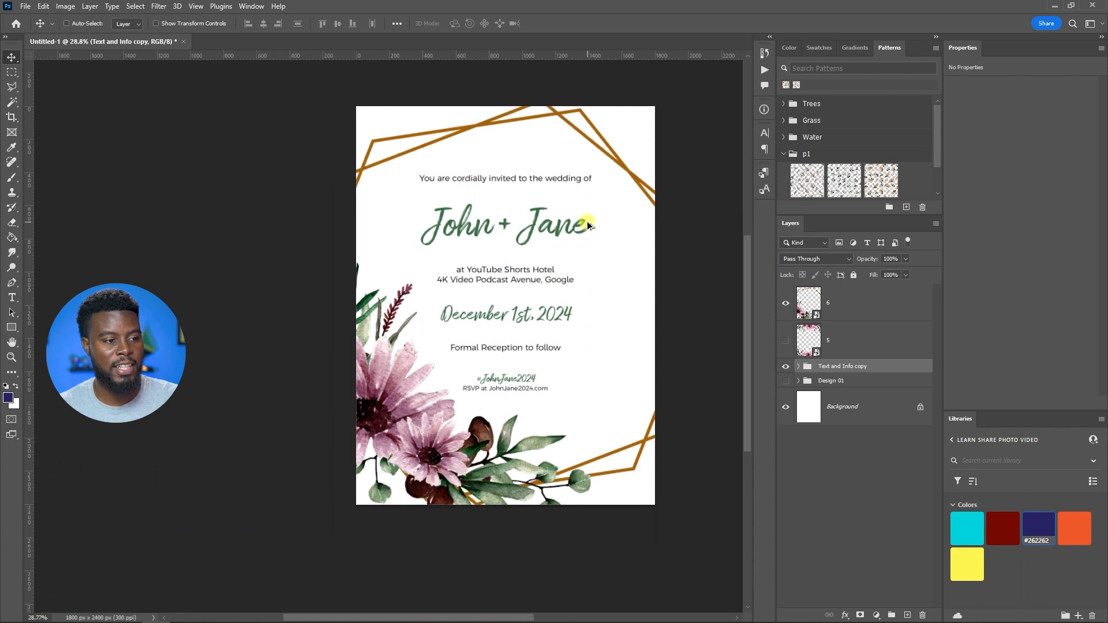
{"action": "left_click_drag", "start_coordinate": [611, 321], "coordinate": [592, 352]}
{"action": "key", "text": "ctrl+z"}
{"action": "left_click", "coordinate": [845, 308]}
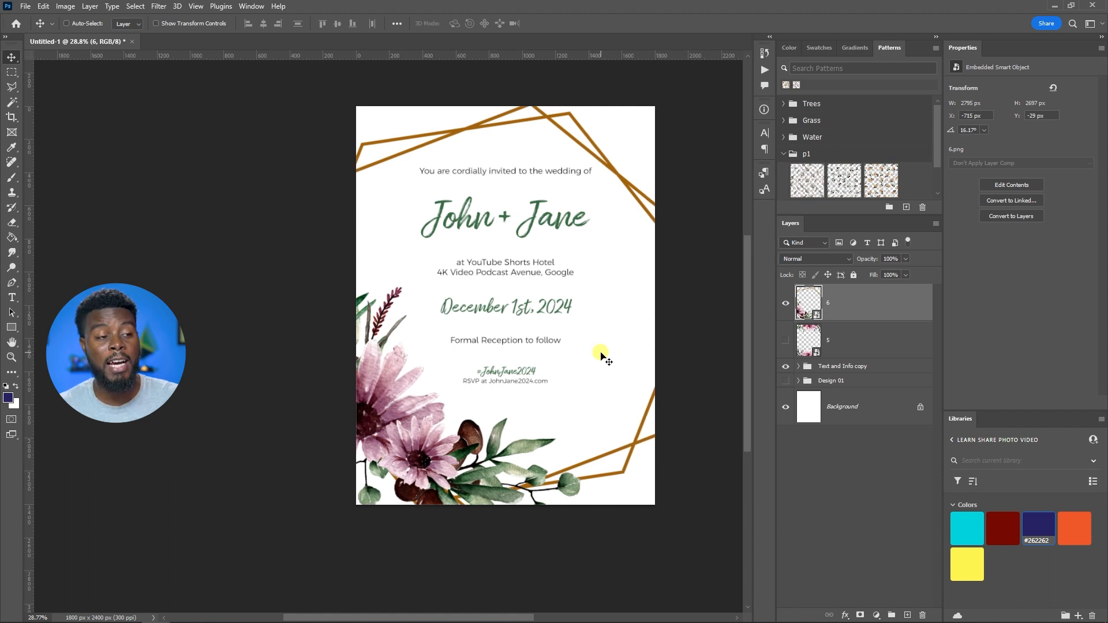
{"action": "scroll", "coordinate": [602, 356], "scroll_direction": "up", "scroll_amount": 1}
{"action": "scroll", "coordinate": [601, 359], "scroll_direction": "right", "scroll_amount": 1}
{"action": "scroll", "coordinate": [545, 375], "scroll_direction": "up", "scroll_amount": 3}
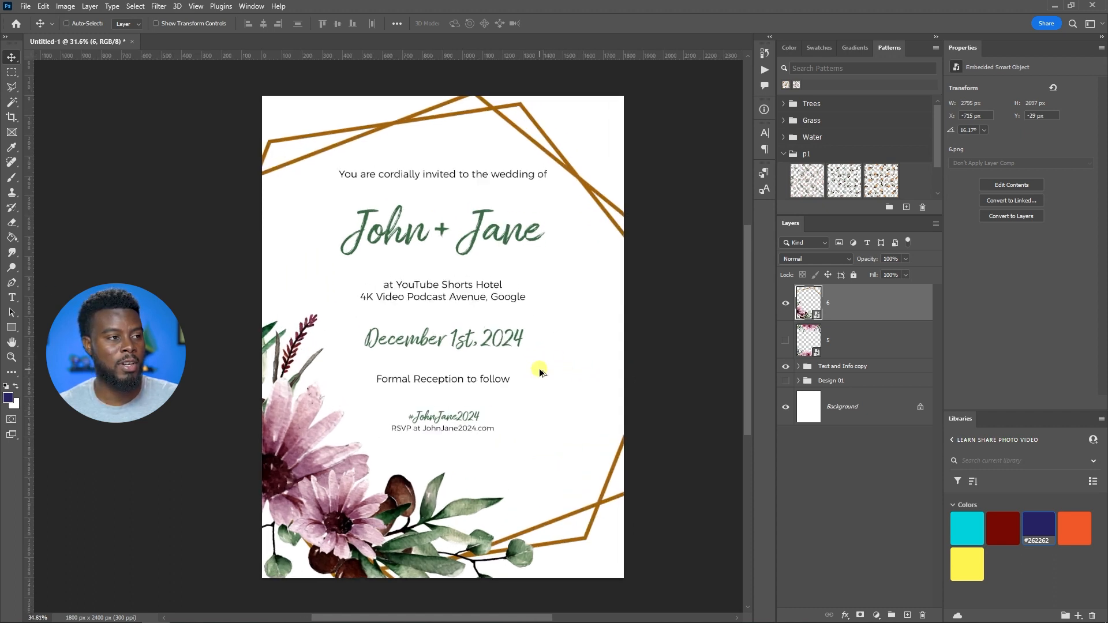
{"action": "left_click", "coordinate": [24, 8]}
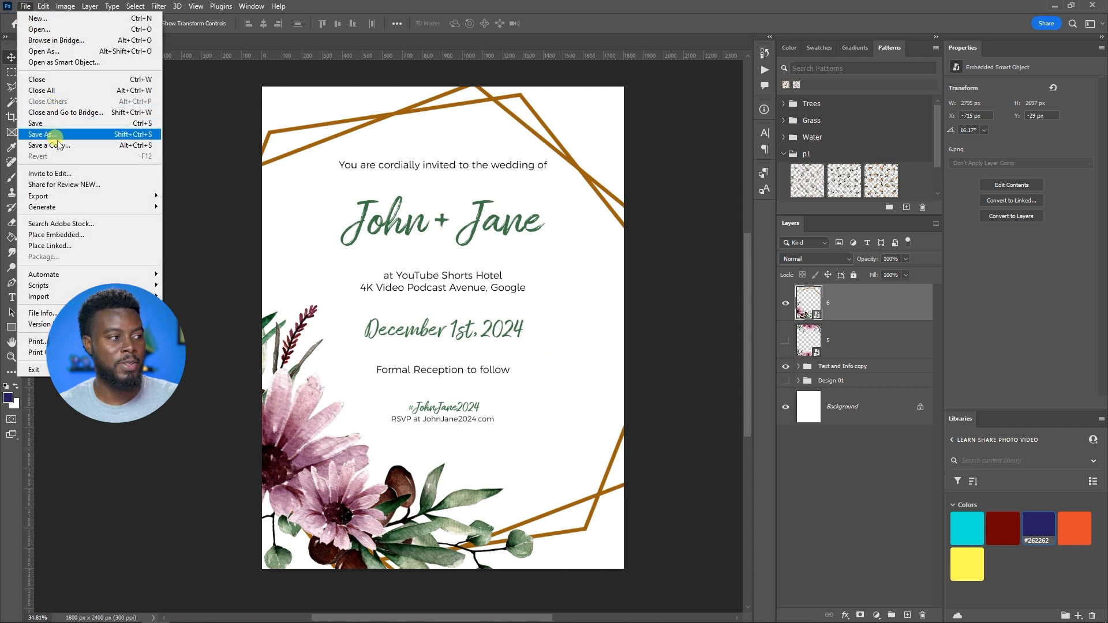
{"action": "left_click", "coordinate": [530, 270]}
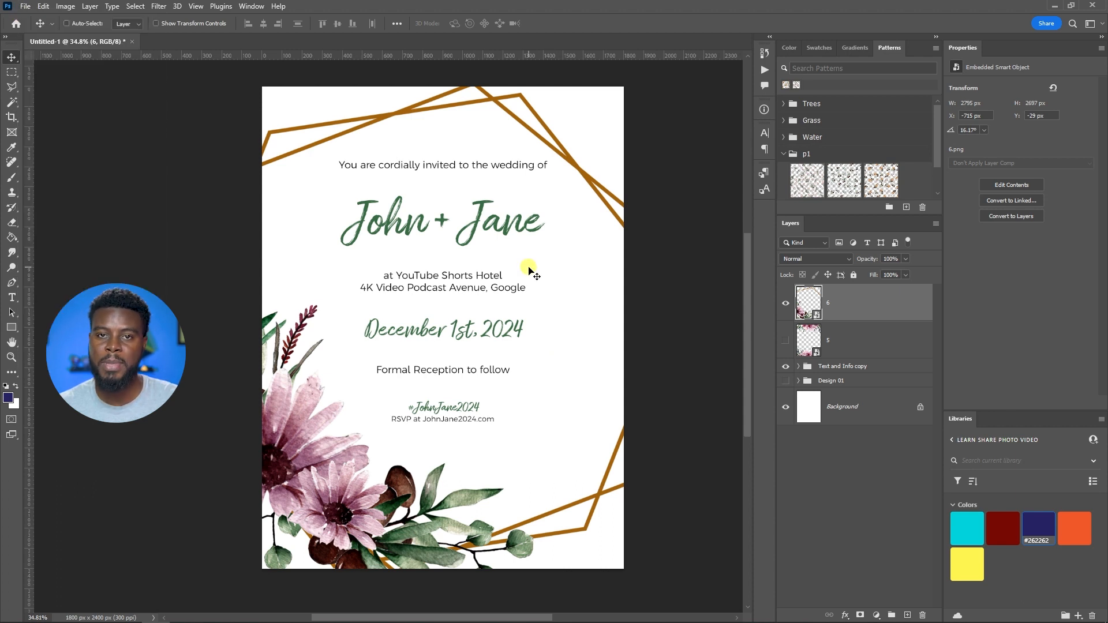